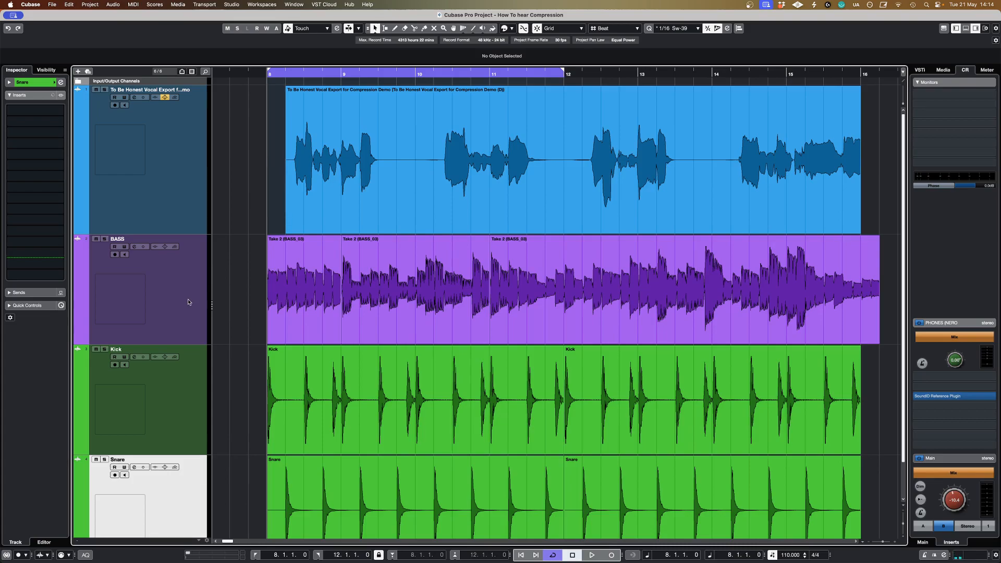
Step: Look over the vocal, bass, kick and snare tracks and listen to the full mix before stopping playback
scroll(227, 334, "down", 1)
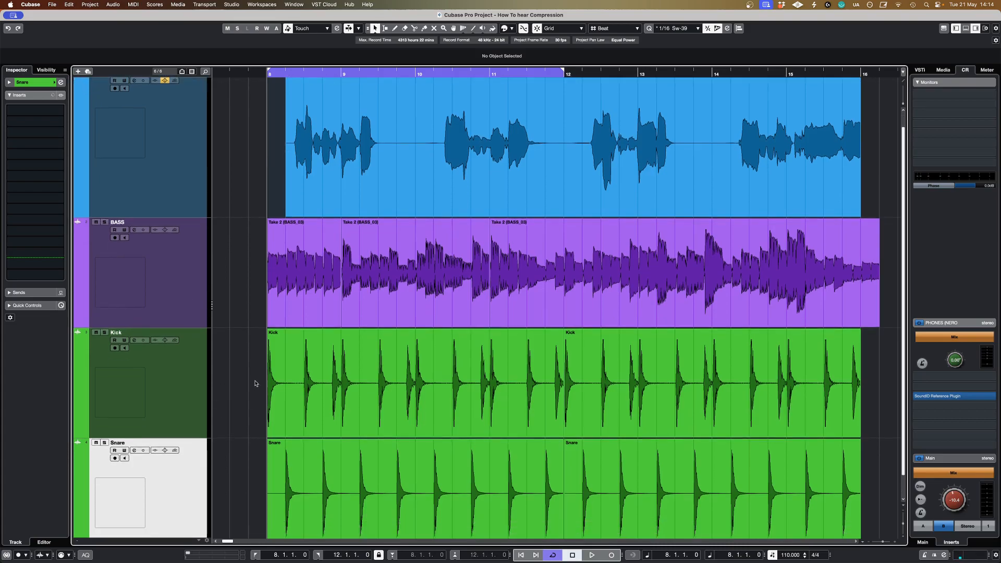
scroll(229, 443, "up", 1)
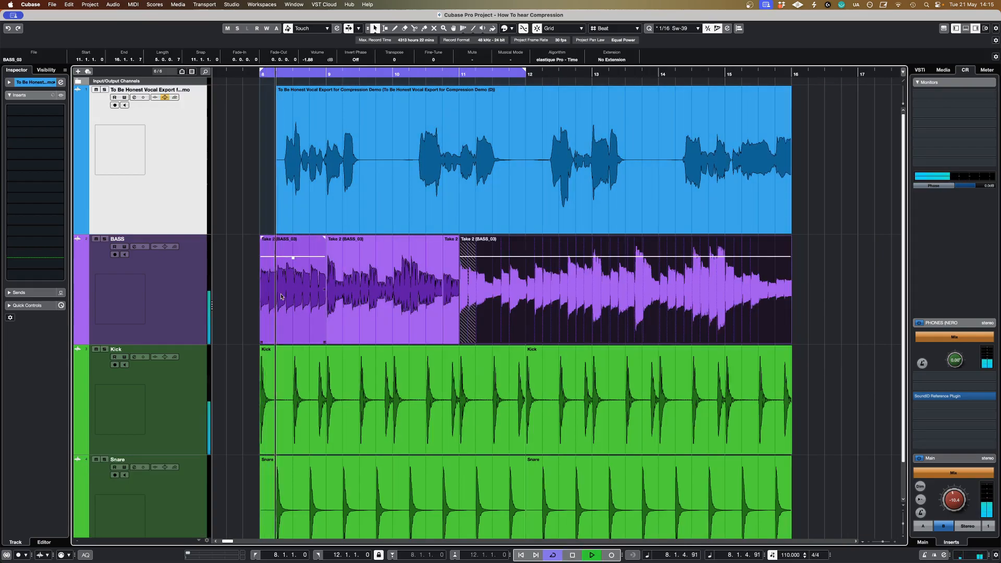
left_click(245, 217)
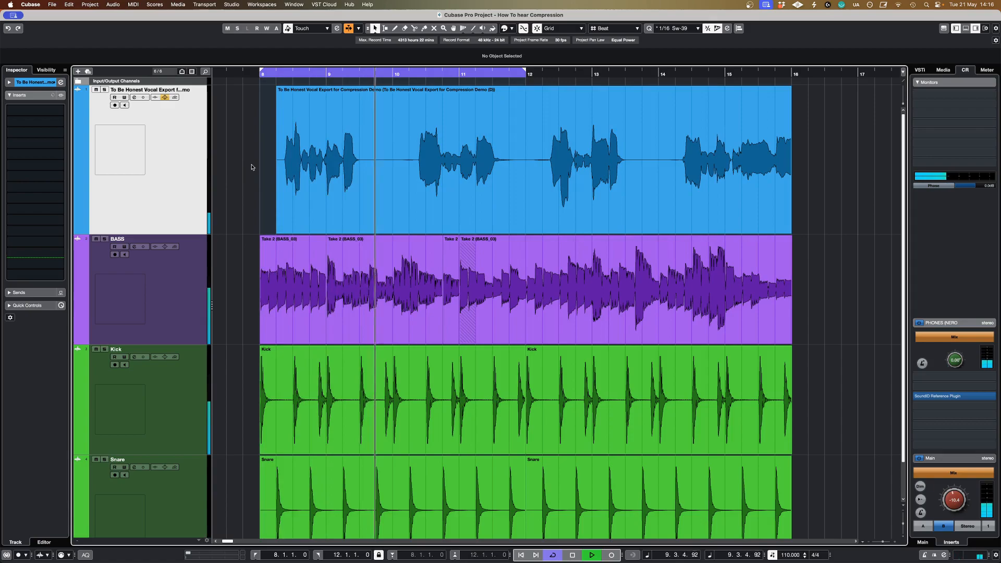
key("space")
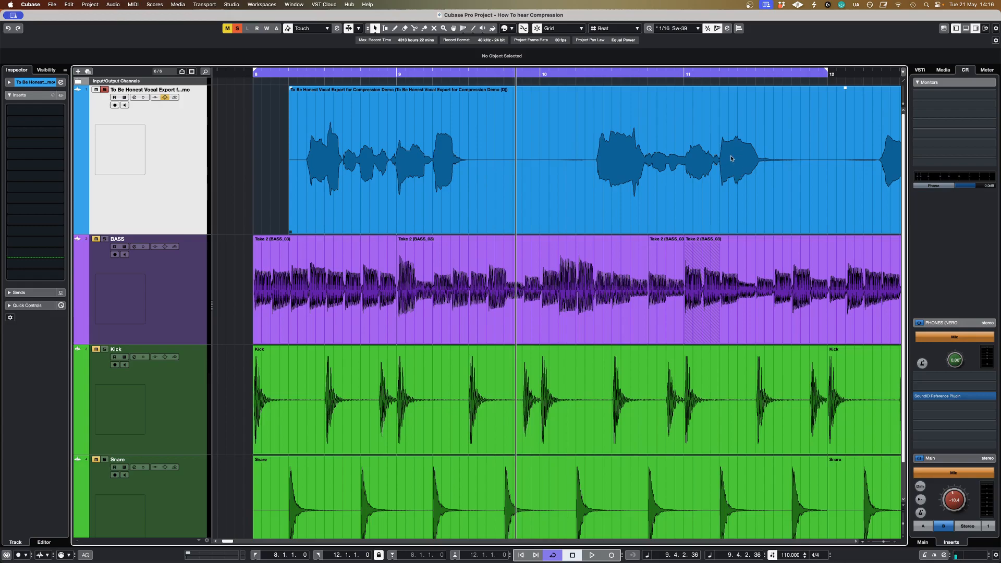
Step: Play the soloed vocal from 8.2.1 and replay the phrase from around bar 10 to hear its uncompressed dynamics
left_click(280, 76)
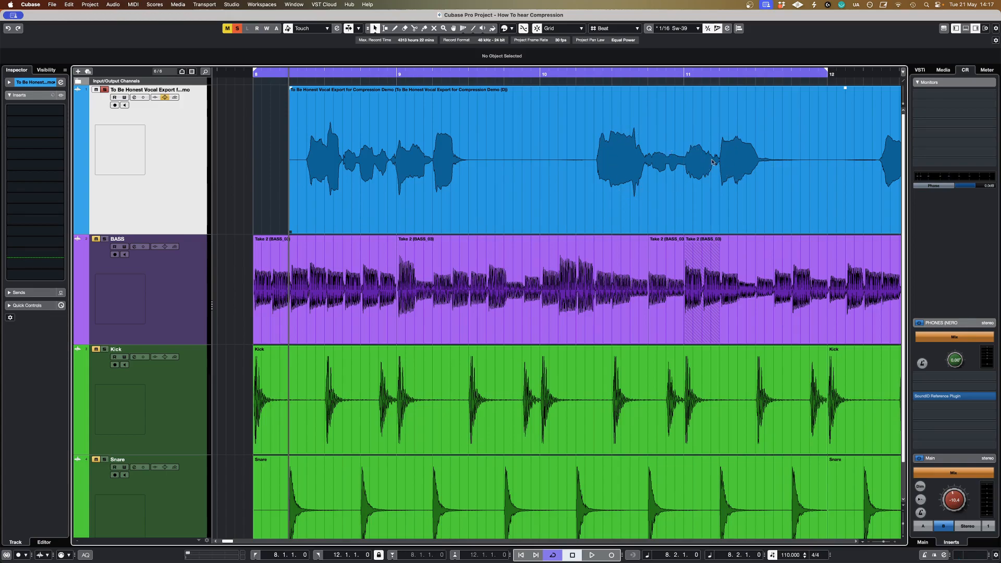
key("space")
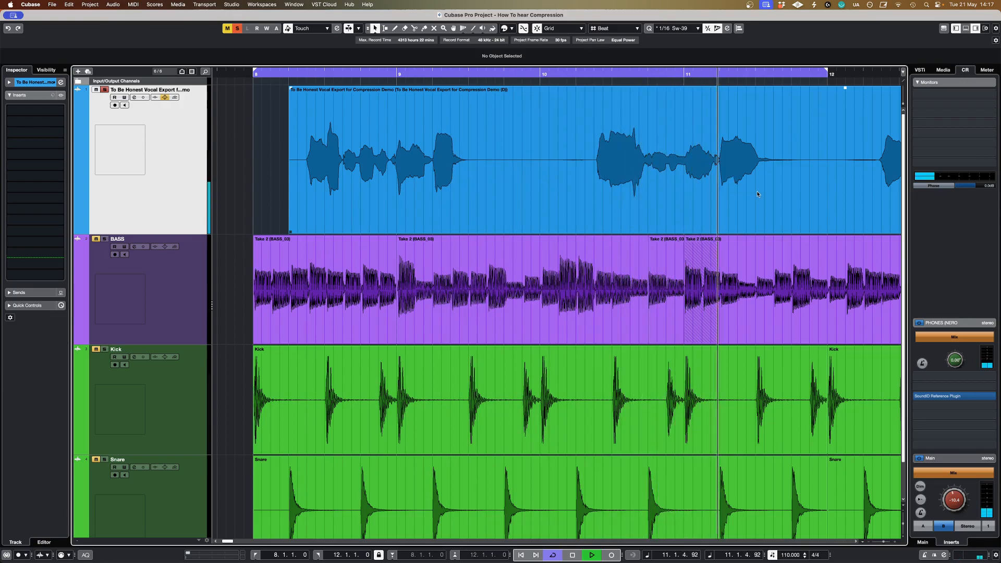
key("space")
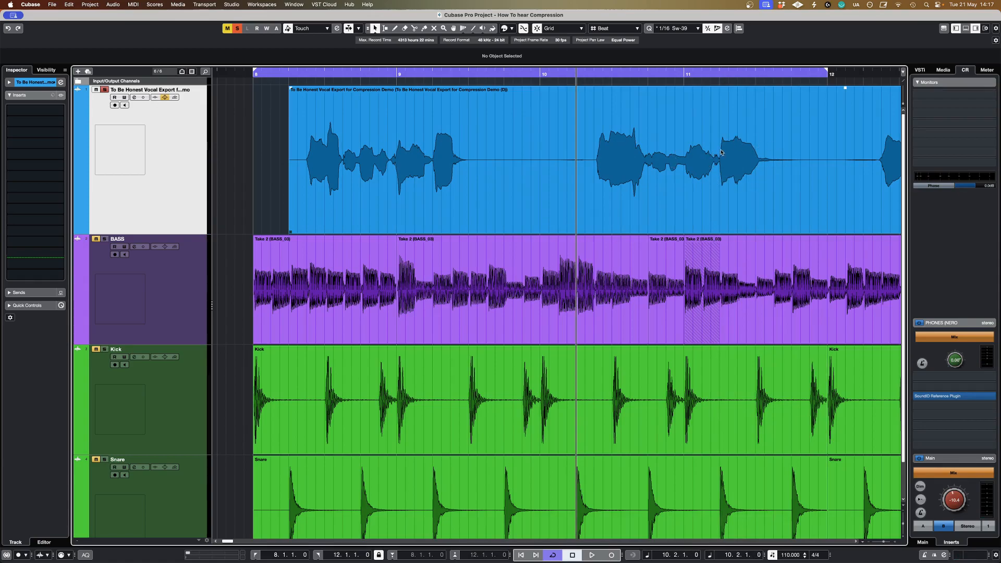
key("space")
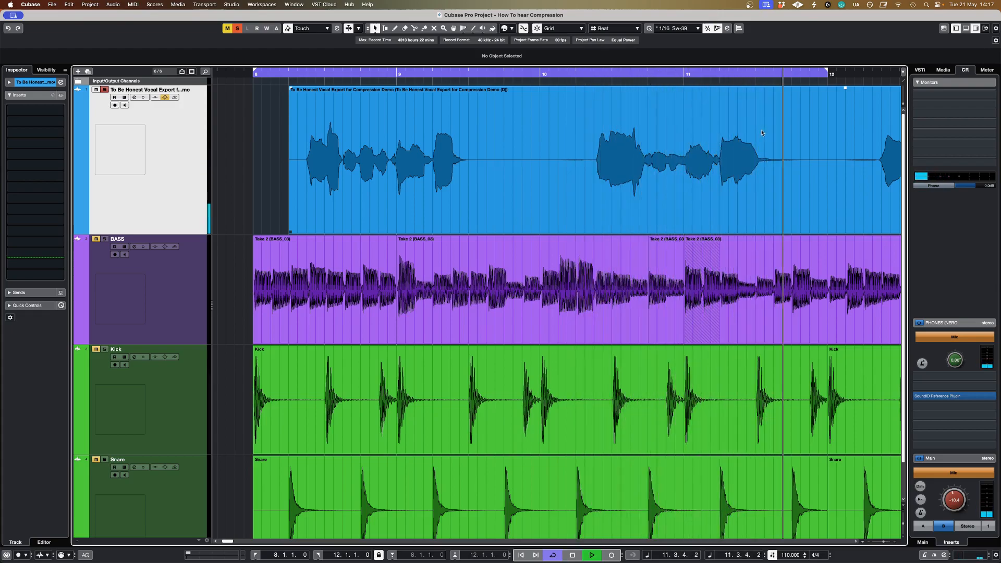
key("space")
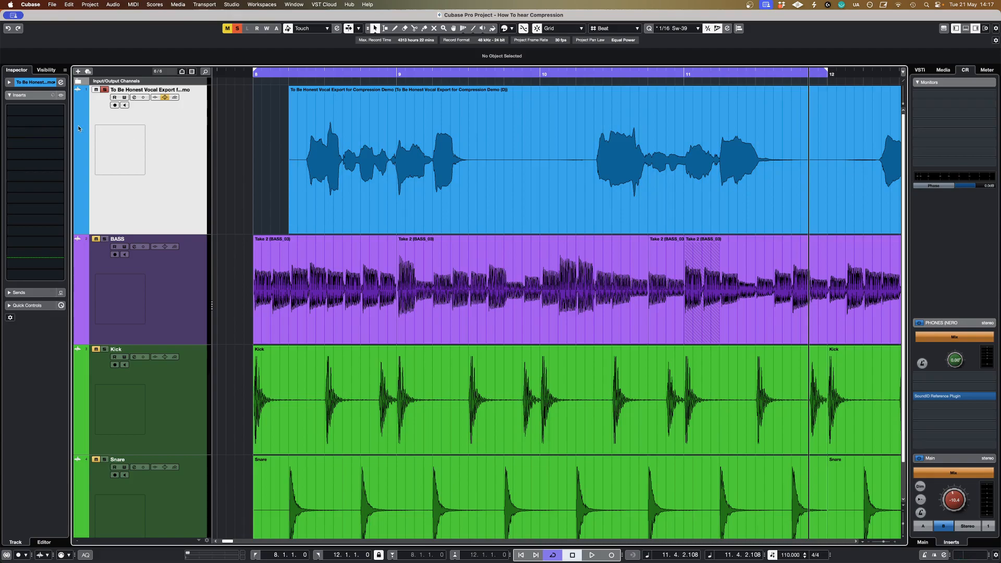
Step: Insert the C1 comp Mono plug-in on the vocal track and place its window below the vocal waveform
left_click(40, 128)
type("c1")
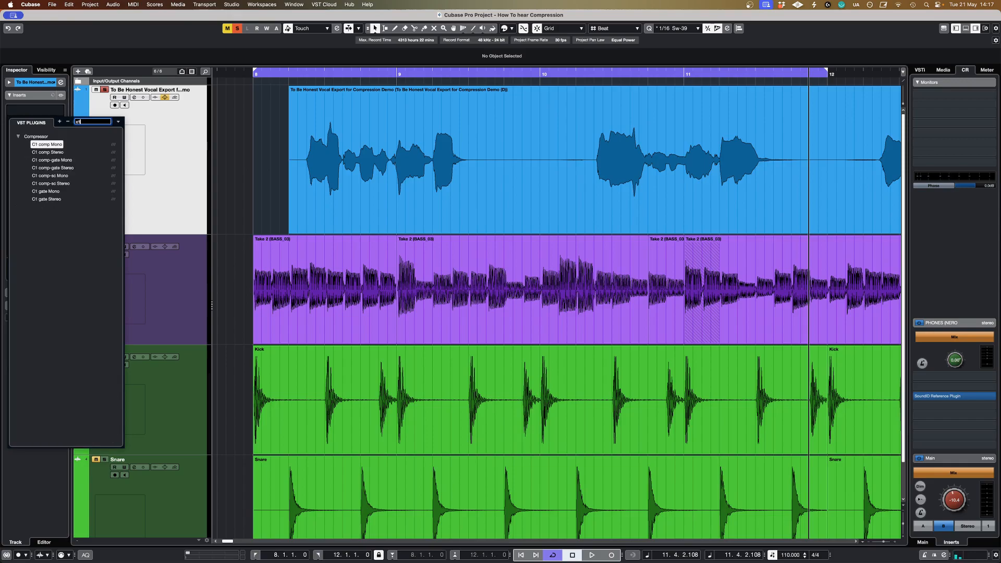
left_click(47, 145)
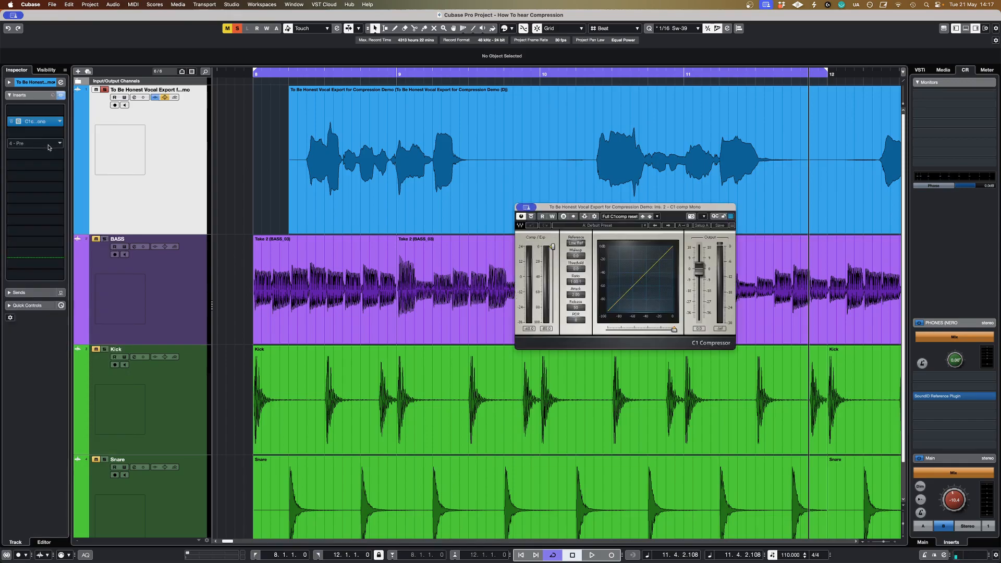
left_click_drag(610, 207, 583, 199)
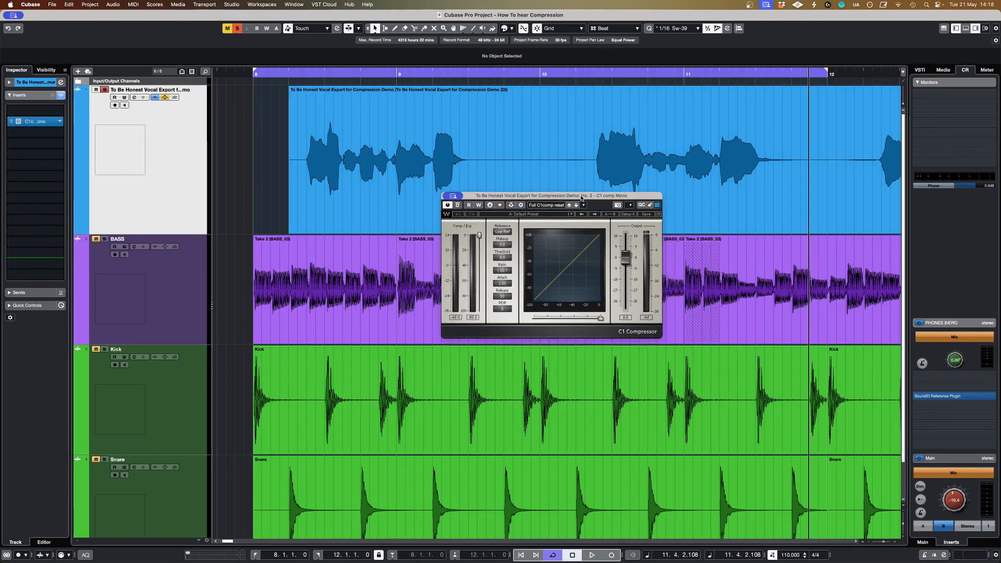
left_click_drag(582, 199, 583, 209)
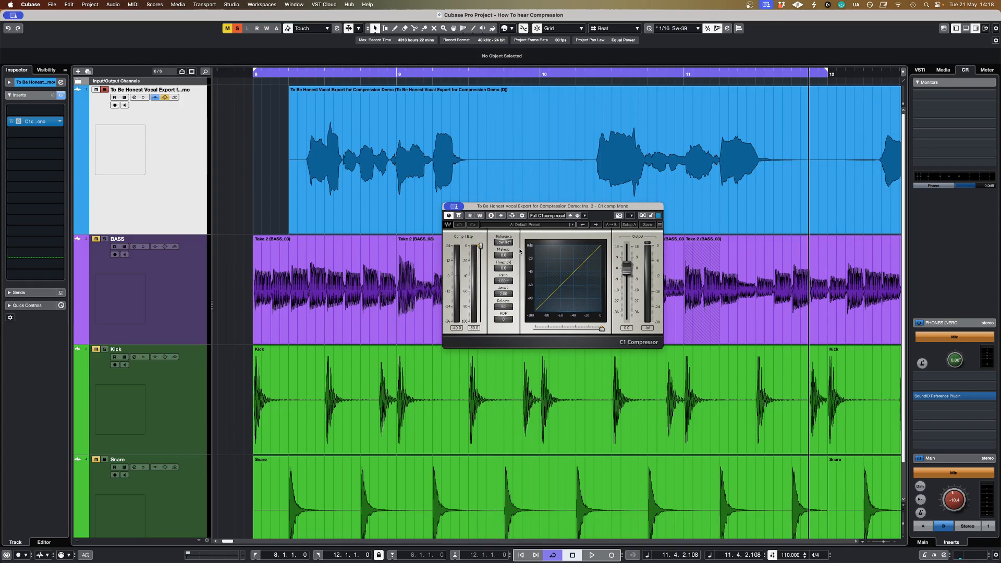
left_click_drag(537, 209, 529, 211)
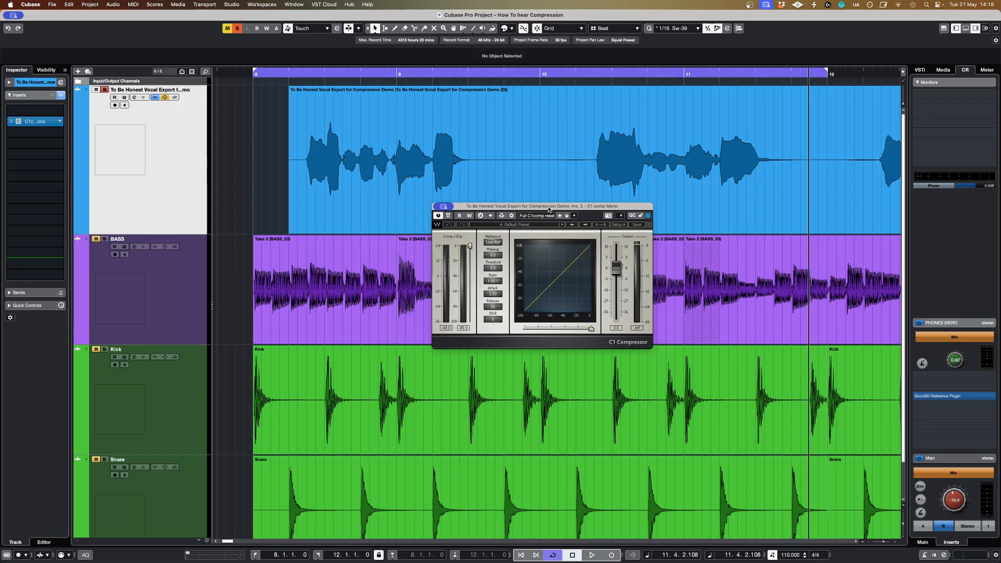
left_click_drag(549, 210, 549, 209)
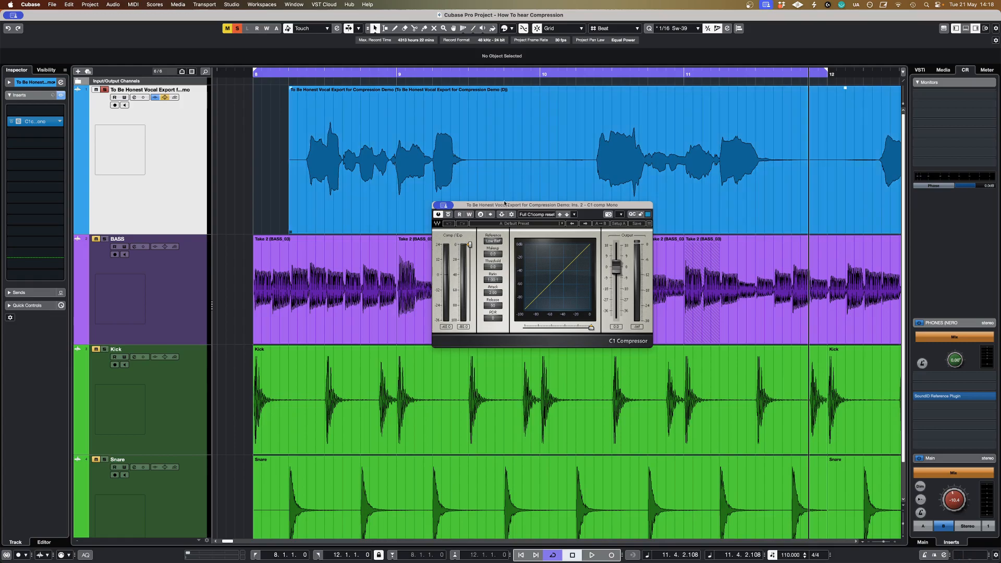
Step: Set the C1 Compressor's ratio to about 4:1 and its attack to 0.01
left_click_drag(493, 280, 493, 274)
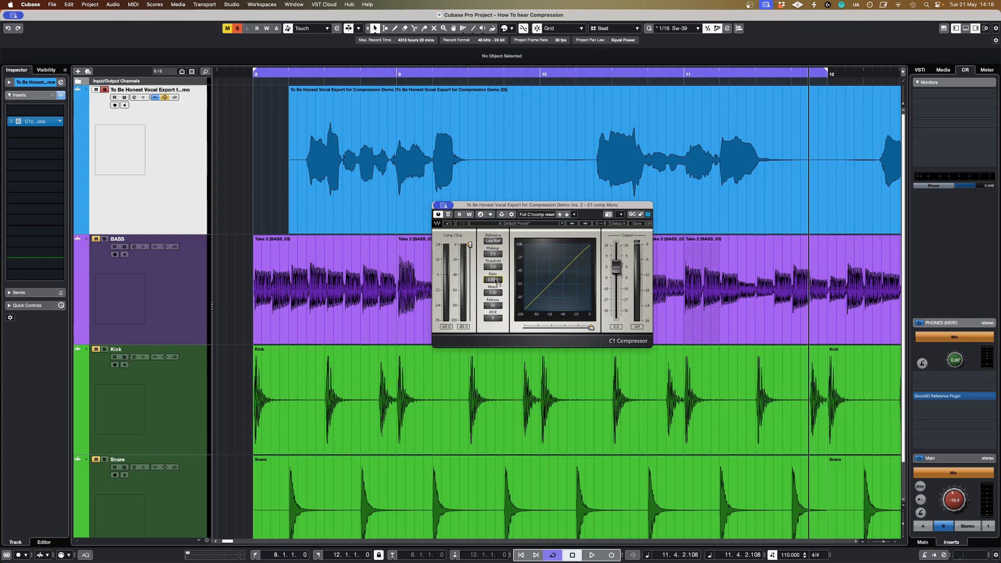
left_click_drag(493, 293, 493, 310)
left_click(336, 195)
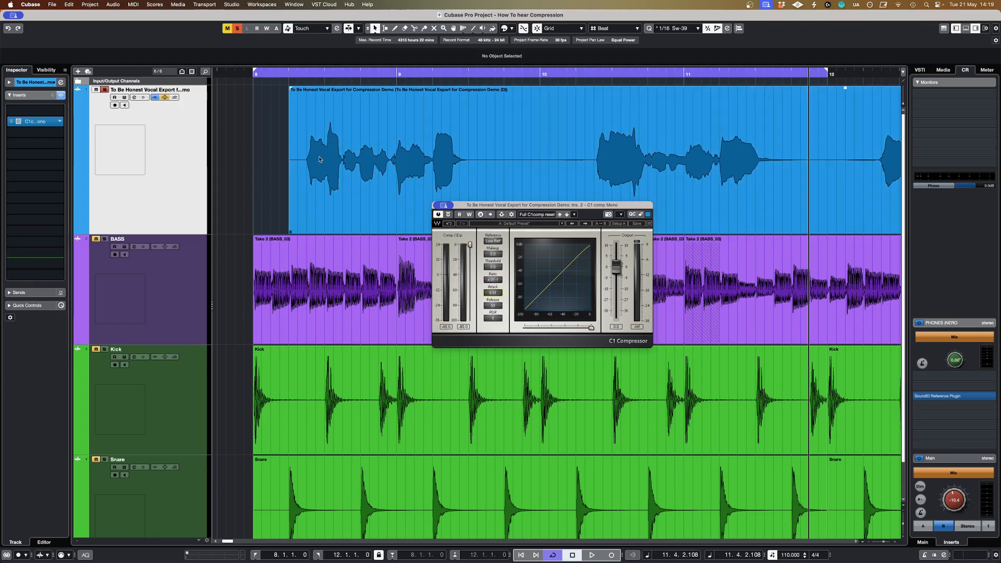
Step: Lower the compressor's threshold to about -17 dB and listen to the compressed vocal from 8.2.1
left_click(298, 96)
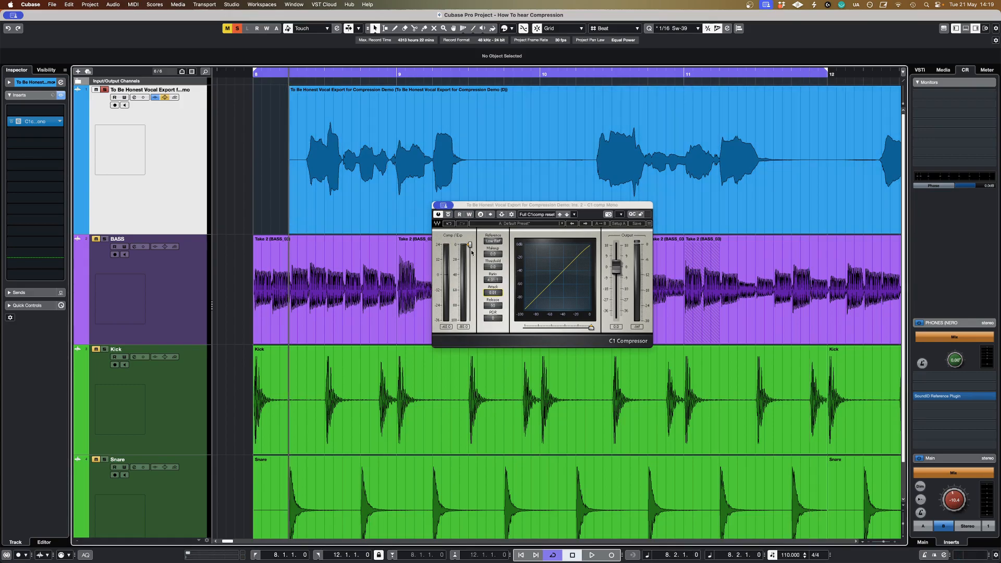
left_click_drag(468, 249, 470, 257)
key("space")
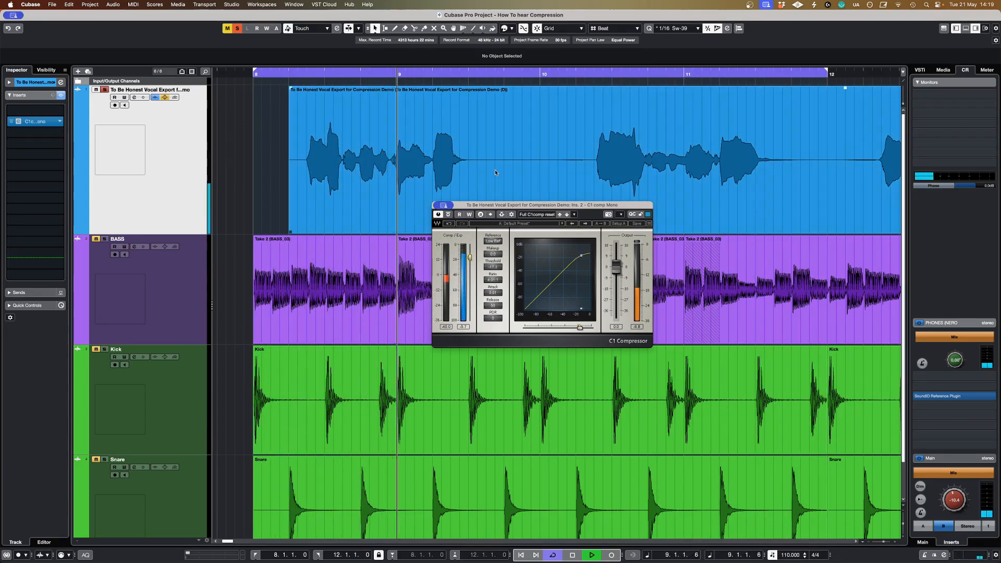
key("space")
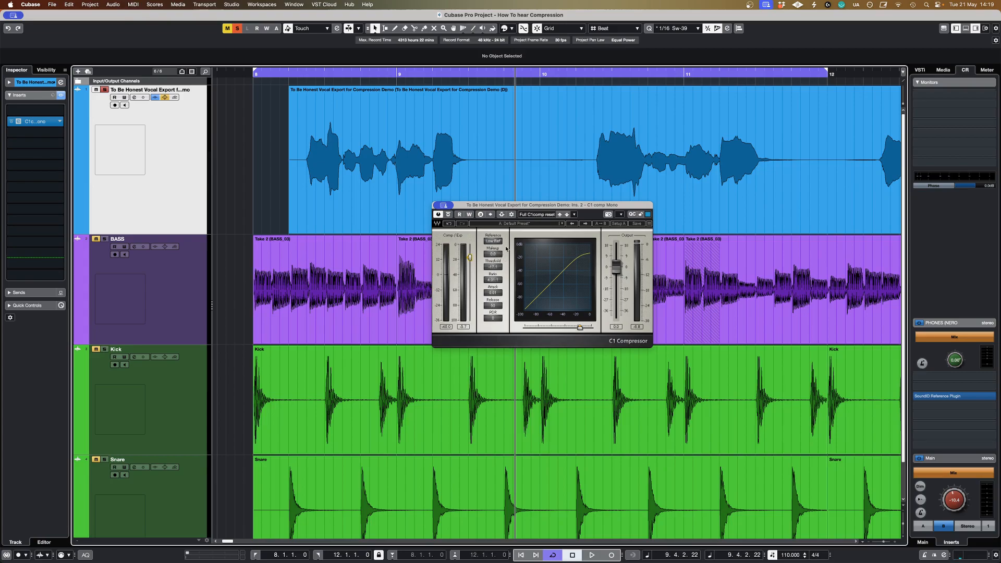
key("space")
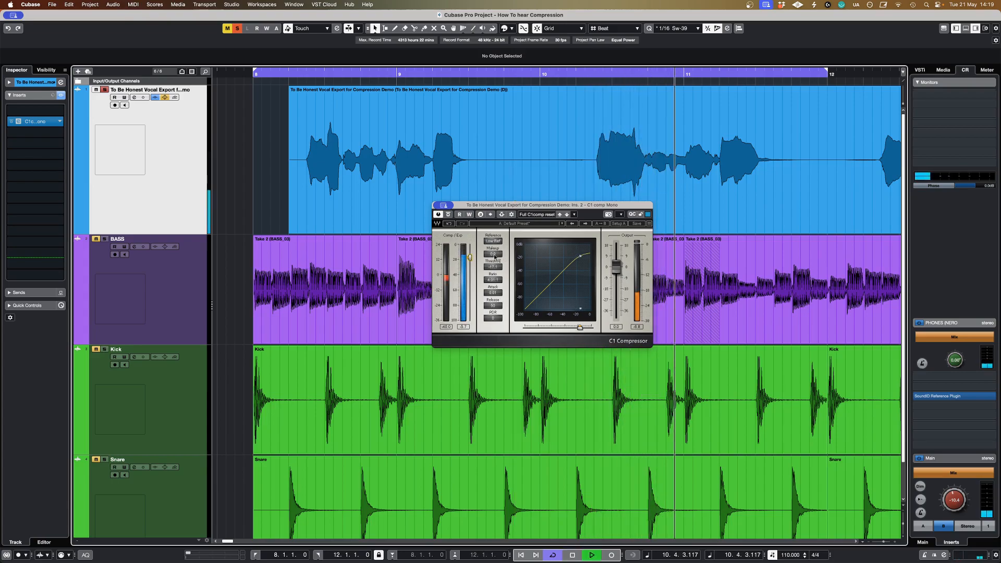
Step: Raise the compressor's makeup gain to about 7 dB and compare the vocal bypassed and compressed during playback
left_click_drag(494, 255, 495, 218)
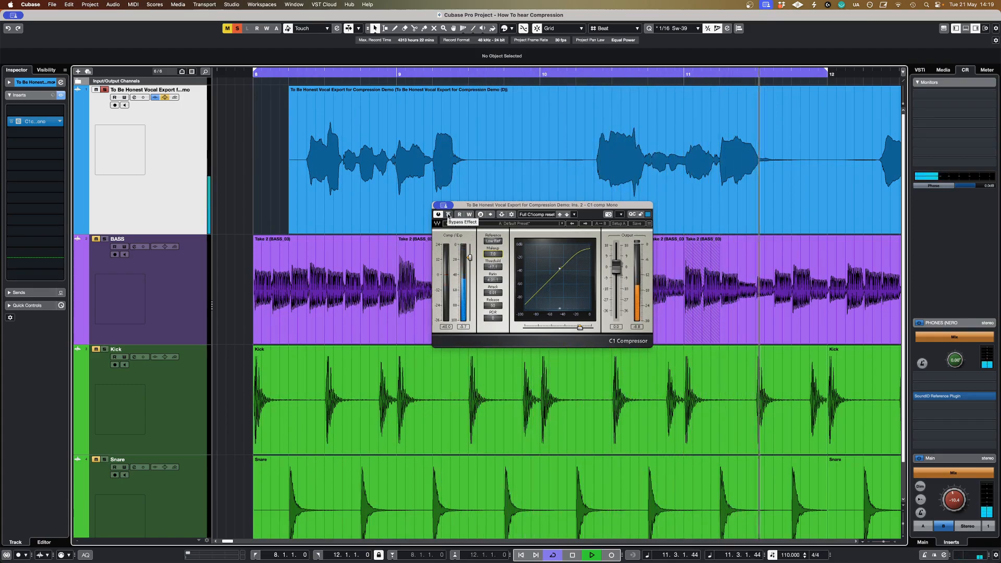
left_click(448, 217)
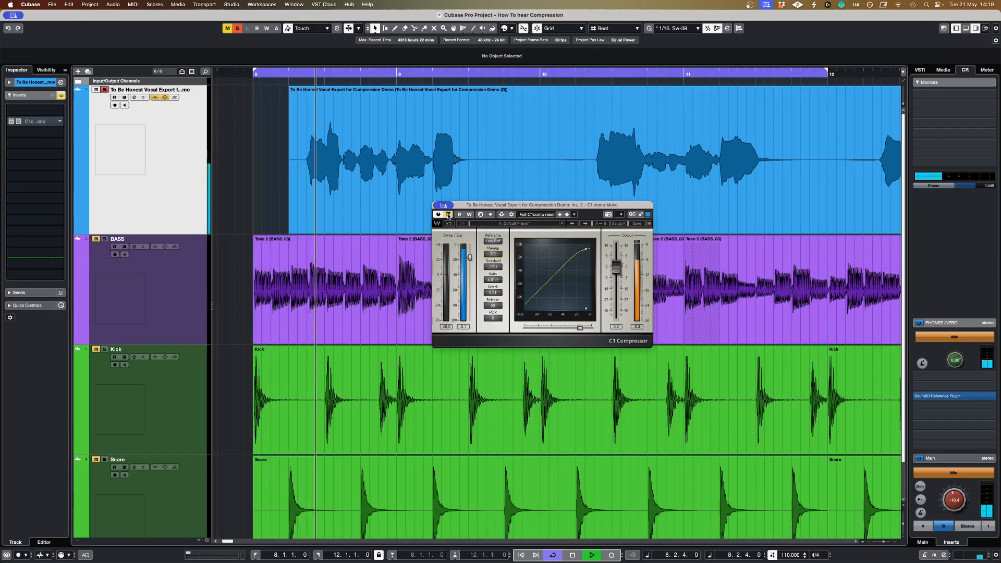
left_click(448, 217)
left_click(448, 217)
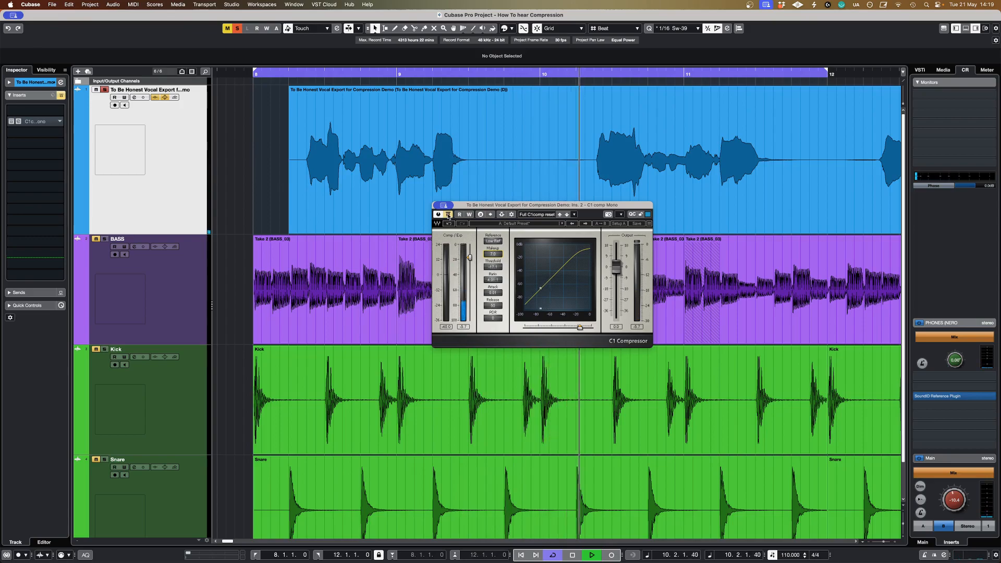
left_click(448, 217)
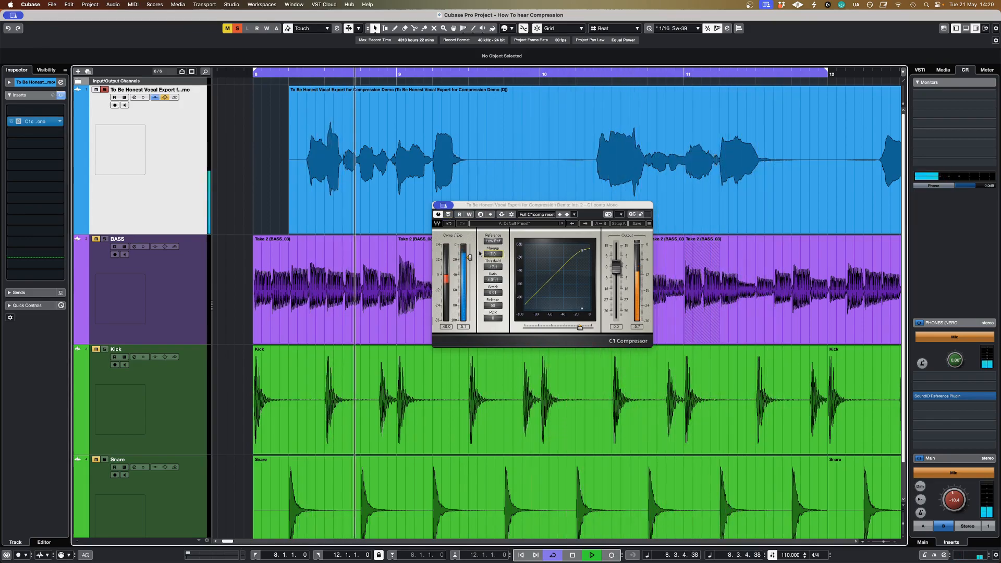
left_click(448, 214)
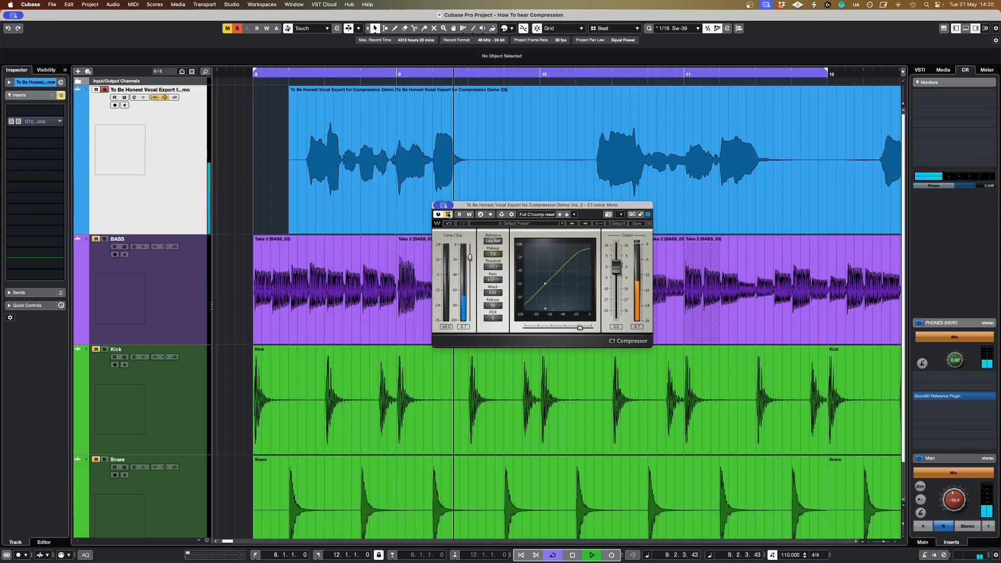
left_click(448, 215)
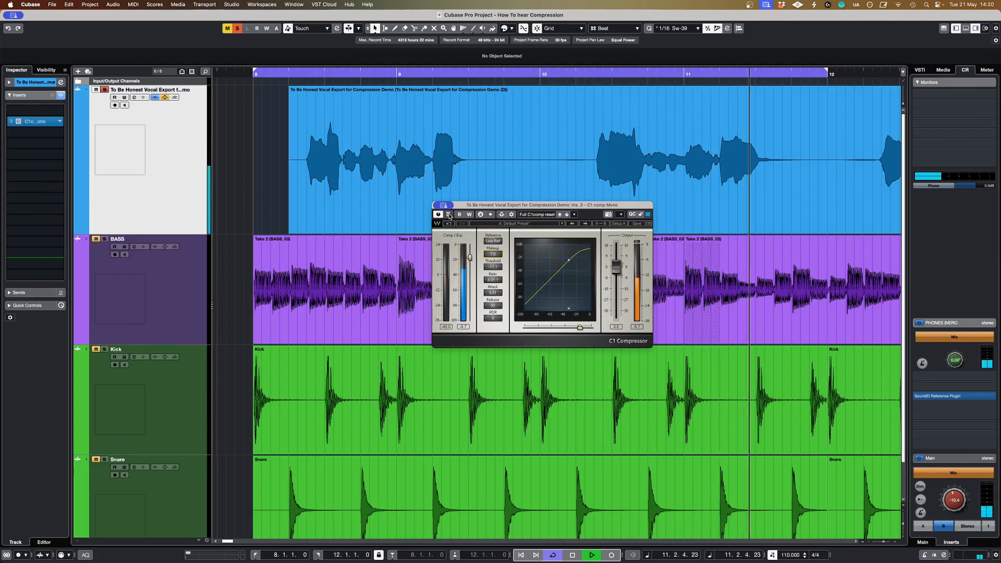
Step: Fine-tune the compressor's makeup gain, stop playback and shift the plug-in window slightly
left_click_drag(499, 256, 499, 261)
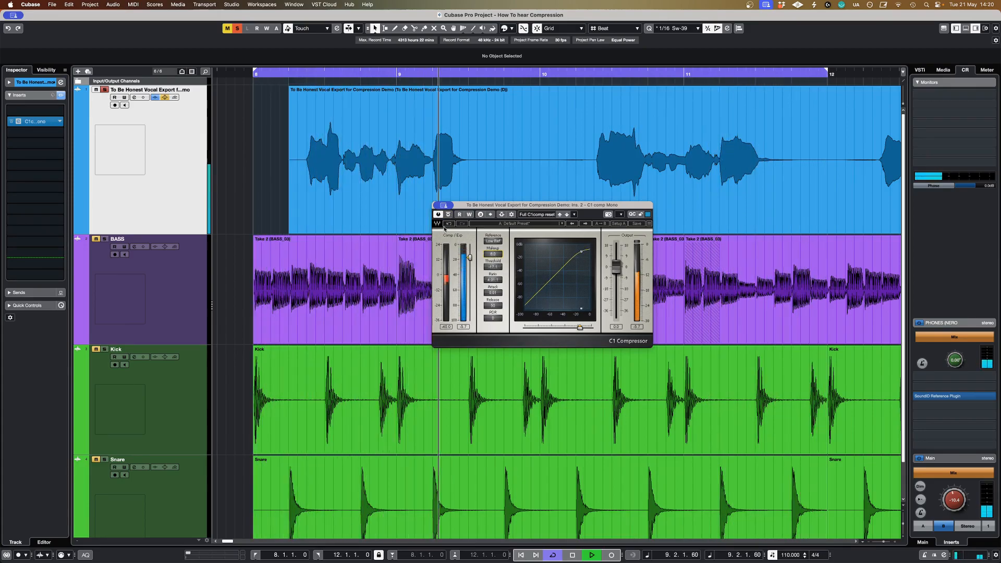
key("space")
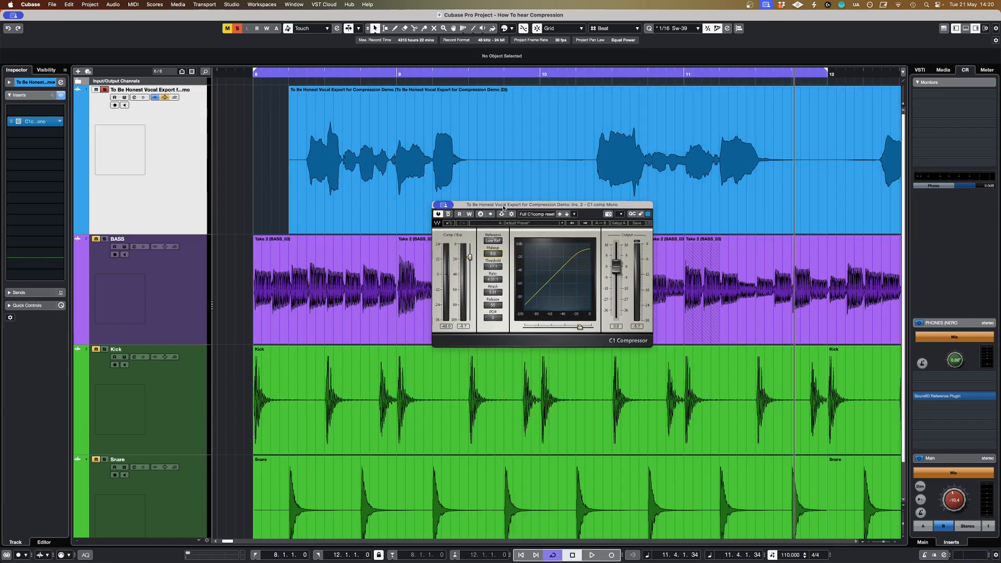
left_click_drag(503, 209, 502, 213)
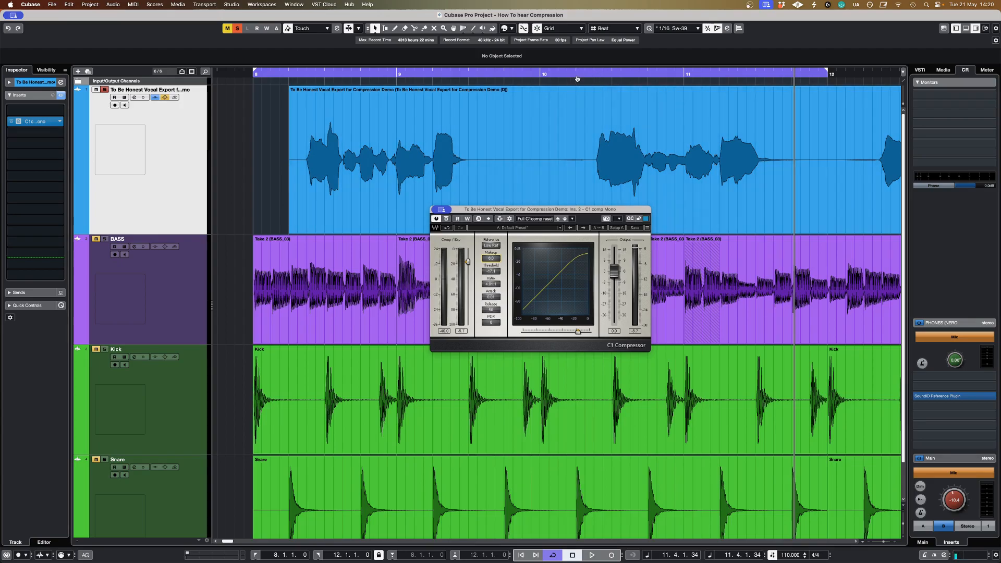
Step: Move the loop start to 10.2.1 for the second vocal phrase and bypass the compressor
left_click(578, 78, "super")
left_click(578, 77)
left_click(447, 219)
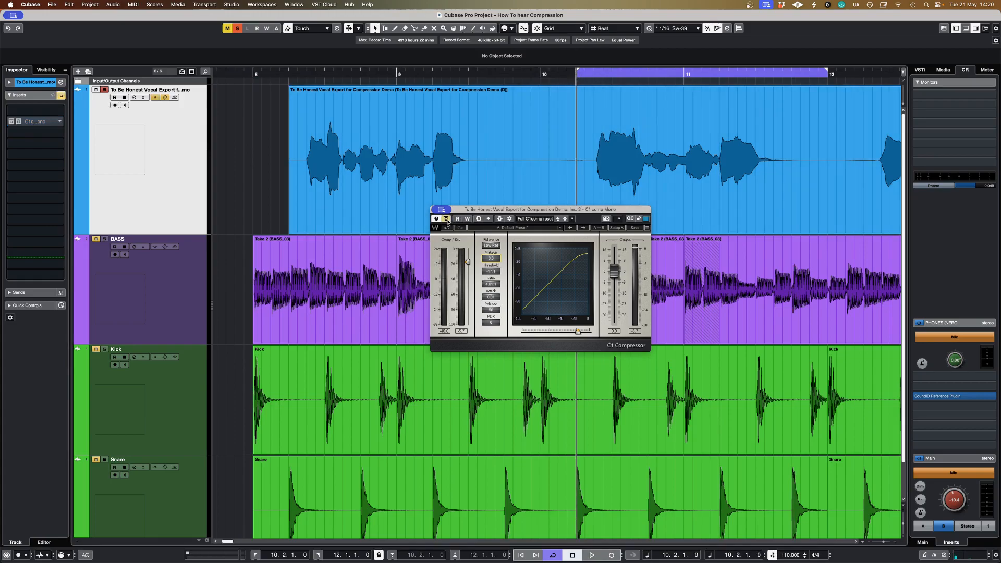
Step: Listen to the looped vocal phrase bypassed, re-enable the compressor for comparison, and return the playhead to 10.2.1
key("space")
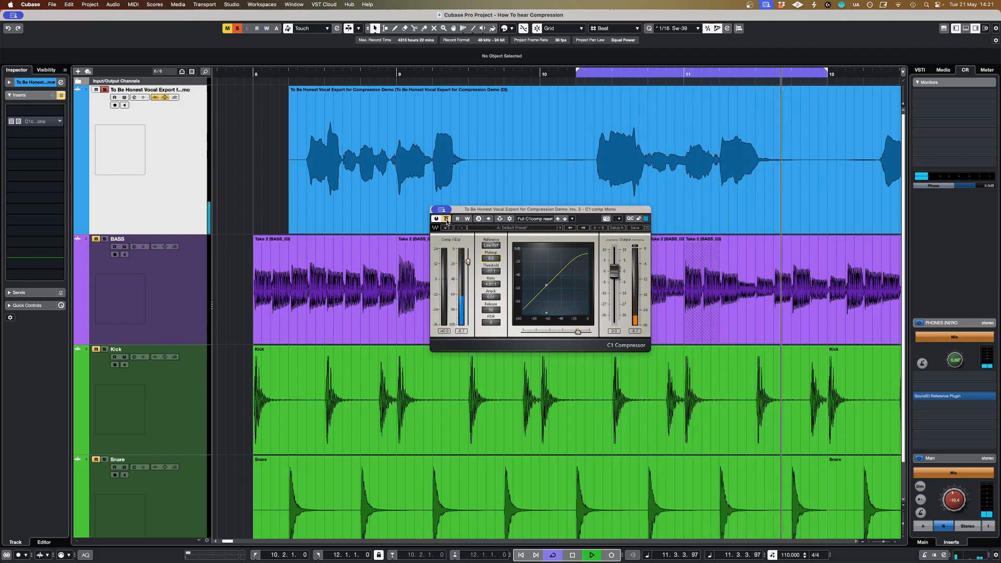
left_click(447, 219)
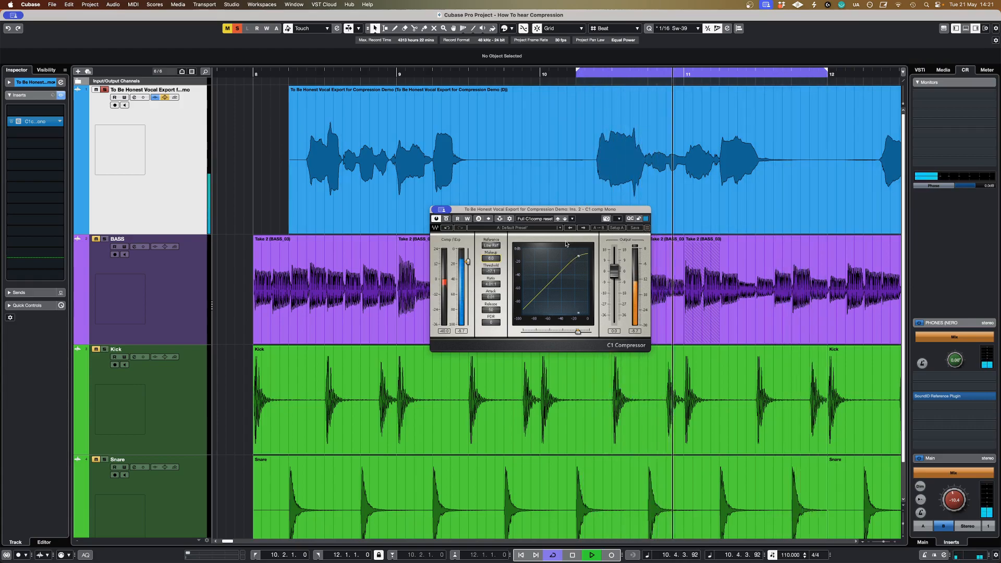
key("space")
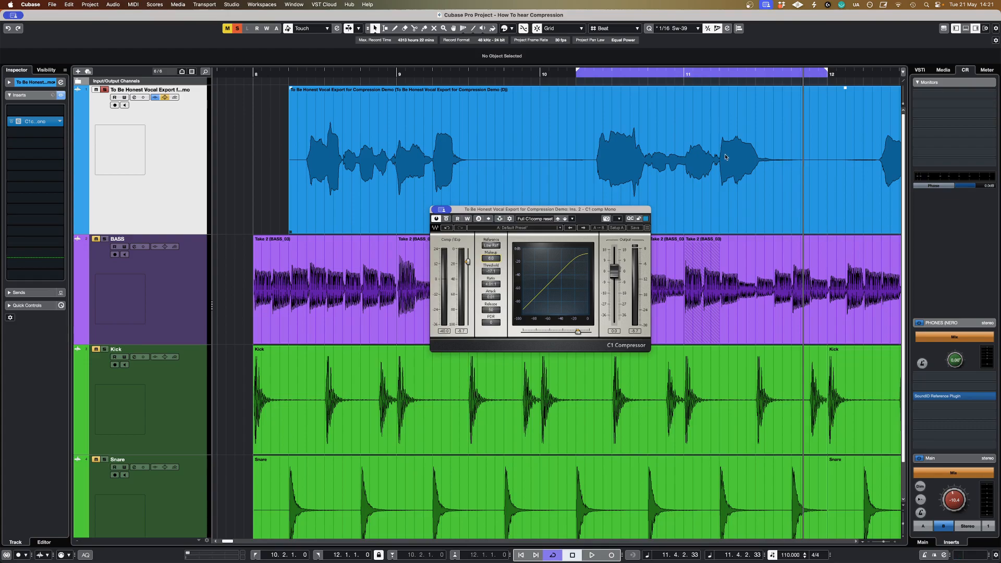
left_click(581, 76)
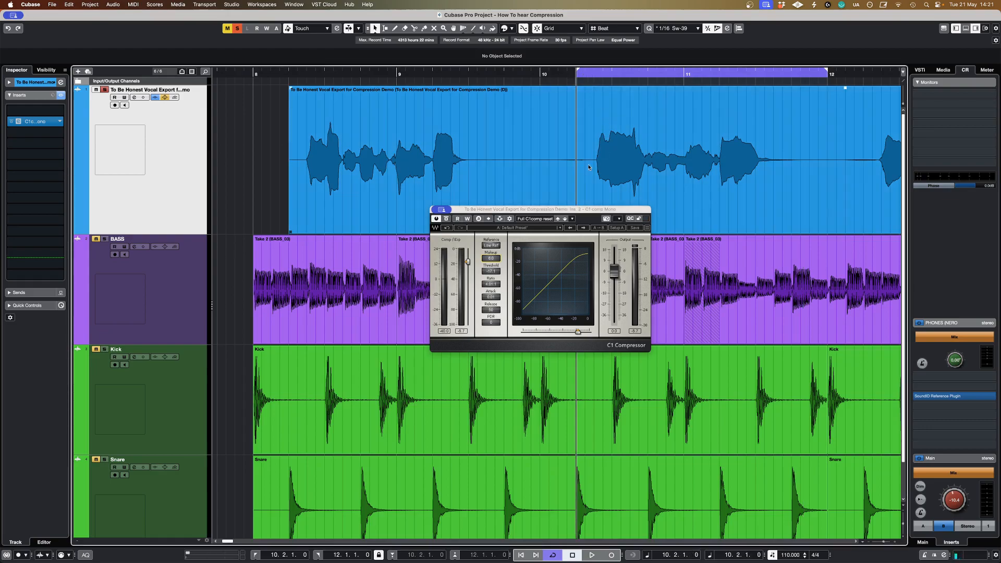
Step: Move the compressor window clear of the vocal waveform and compare the looped phrase bypassed and compressed
left_click_drag(563, 210, 600, 224)
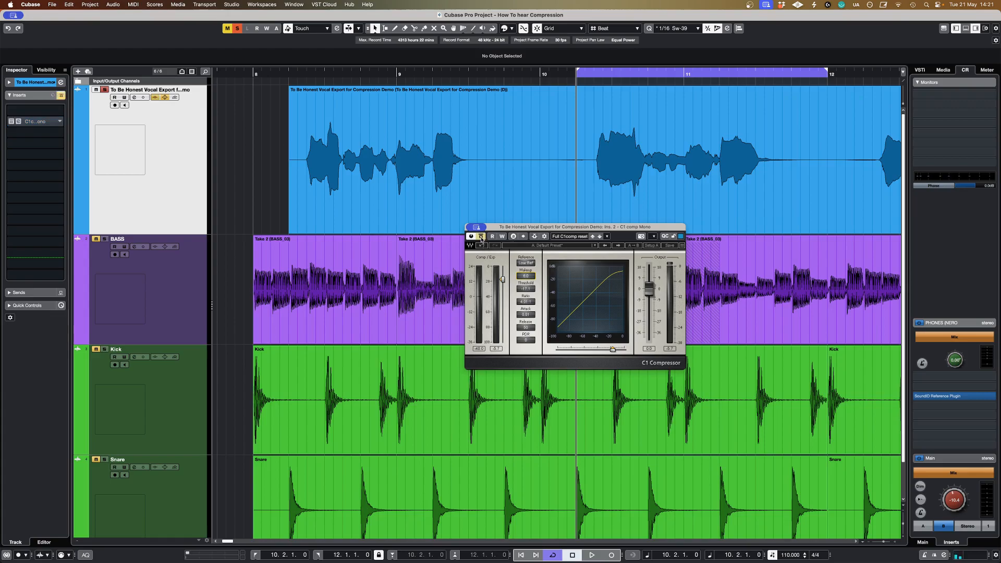
key("space")
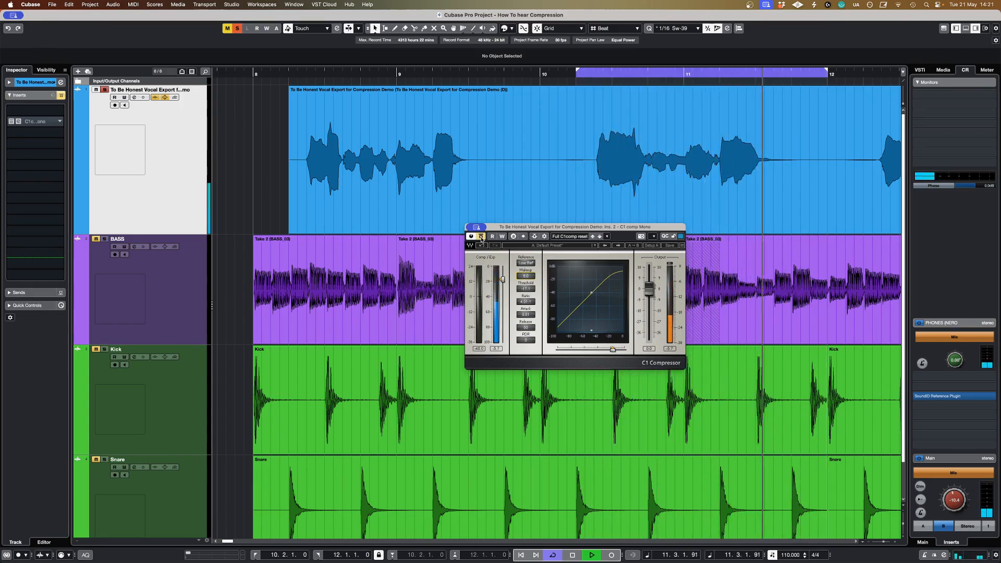
left_click(482, 237)
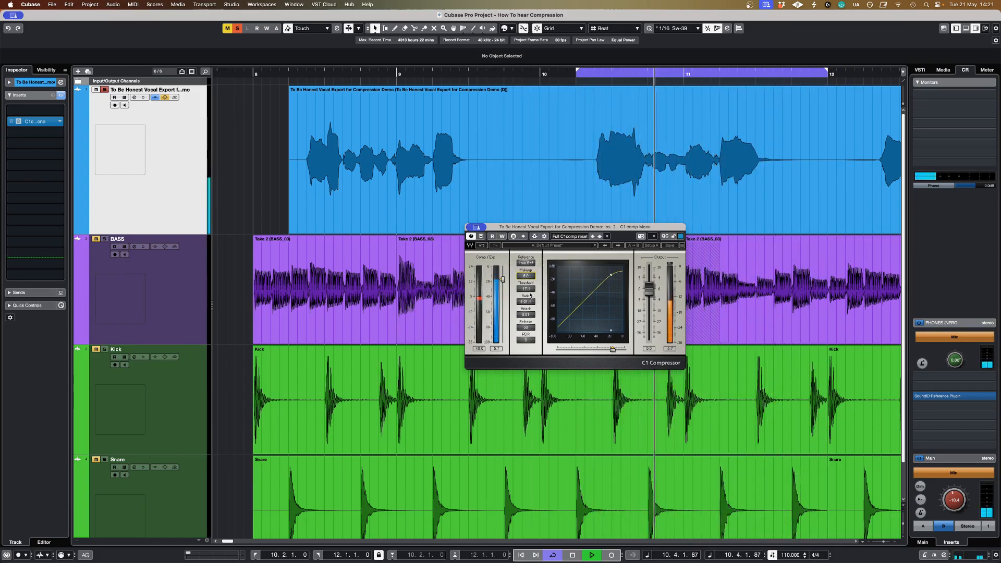
key("space")
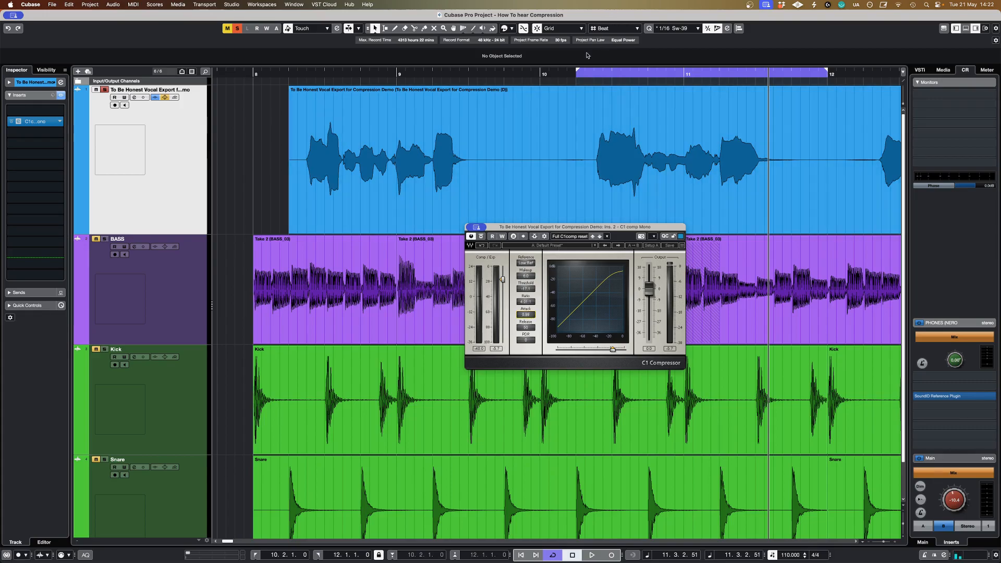
Step: Lower the compressor's threshold to about -22.5 dB during playback and replay the vocal phrase from 10.2.1
key("space")
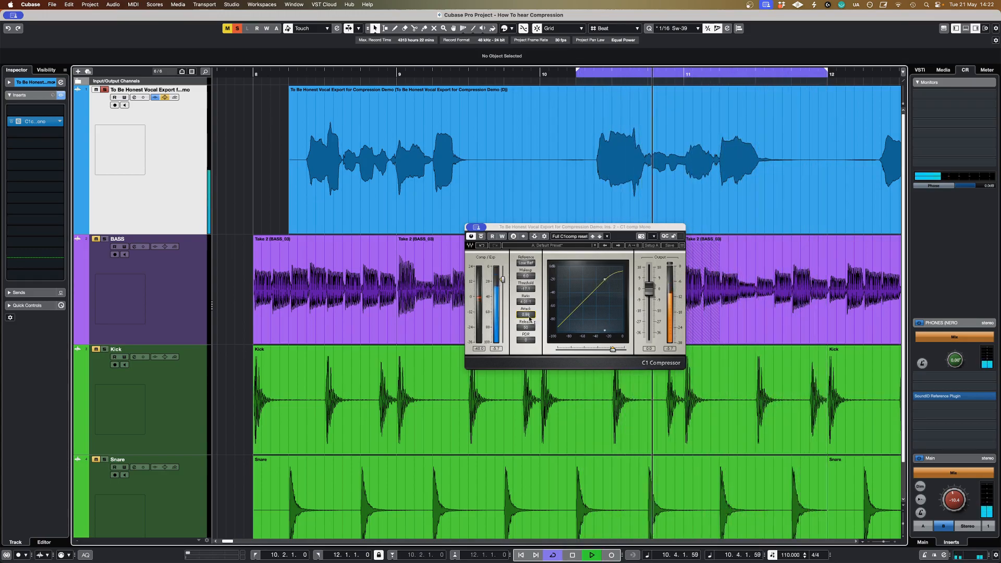
left_click_drag(503, 280, 504, 283)
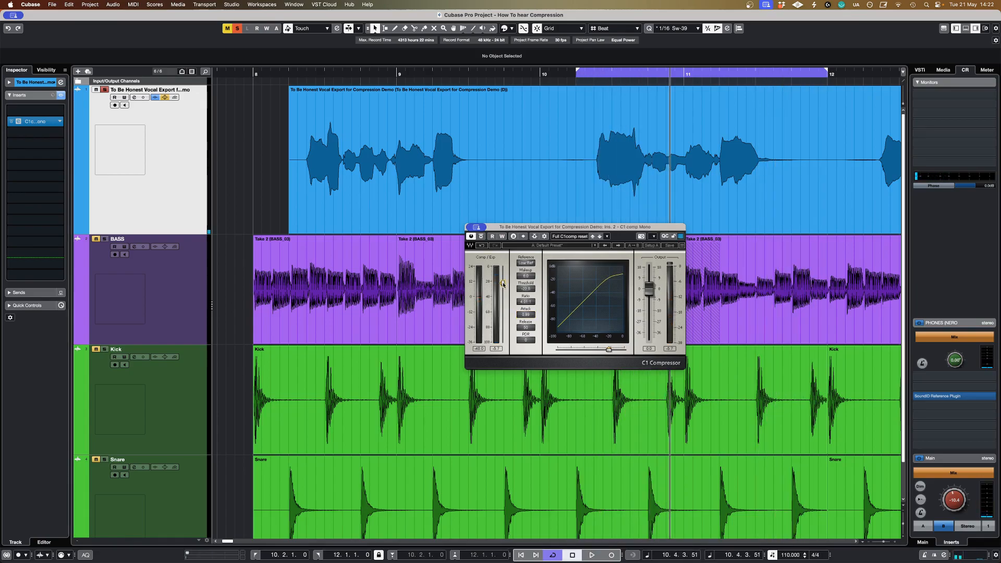
left_click(577, 77)
key("space")
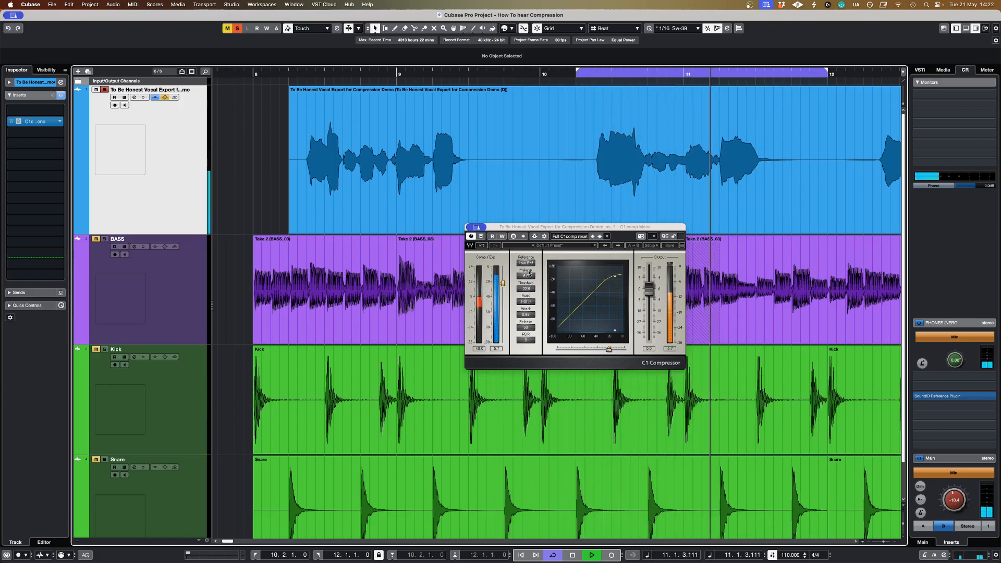
Step: Raise the compressor's makeup gain and compare the phrase bypassed and compressed before stopping playback
left_click_drag(526, 276, 527, 270)
left_click(482, 237)
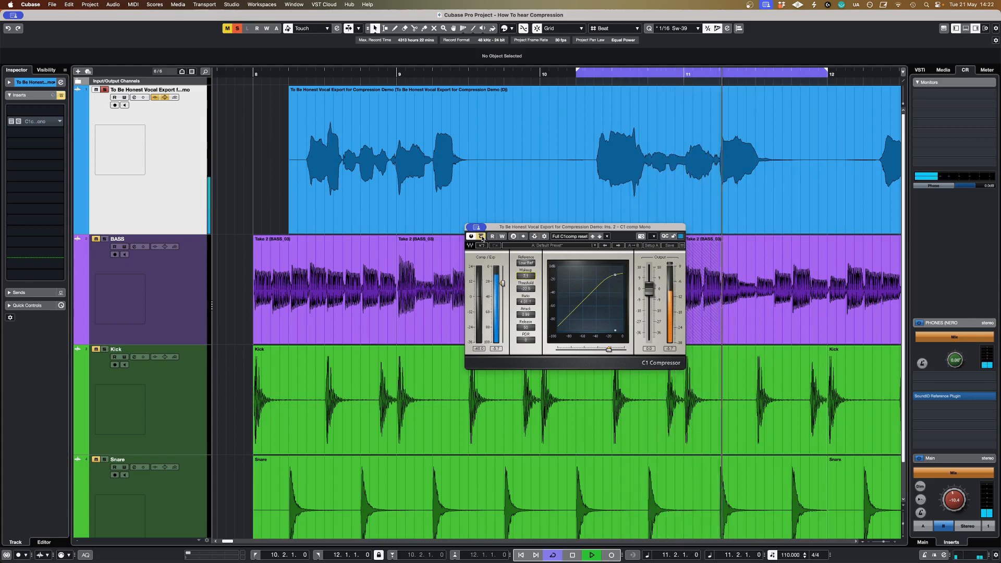
left_click(482, 238)
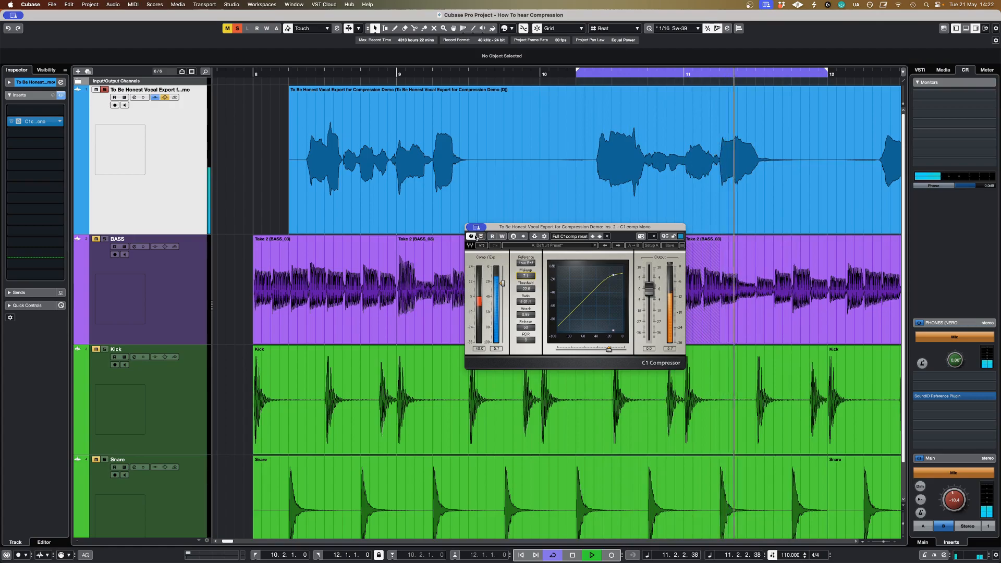
key("space")
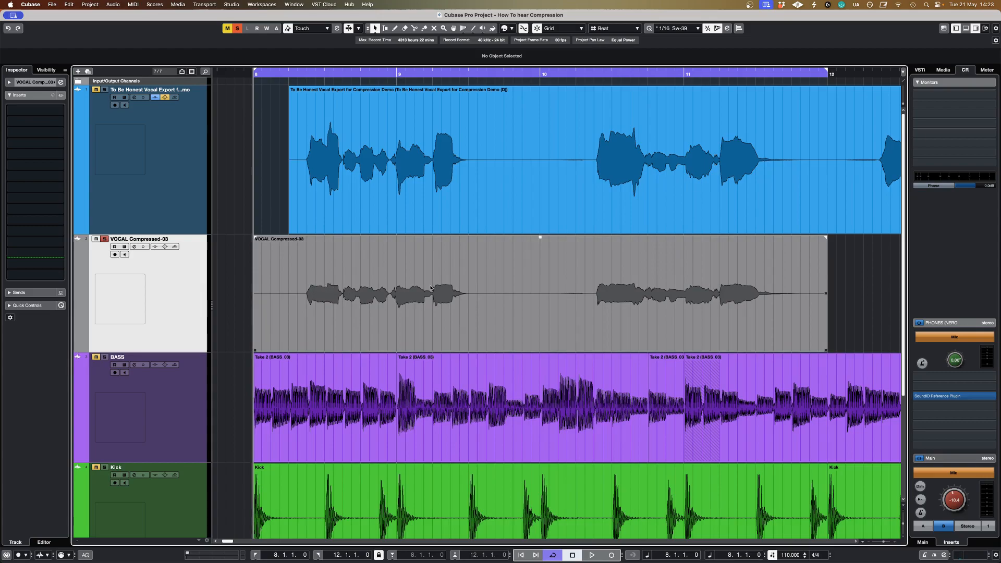
Step: Compare the original vocal, with its C1 Compressor bypassed, against the VOCAL Compressed-03 track during playback
left_click(318, 141)
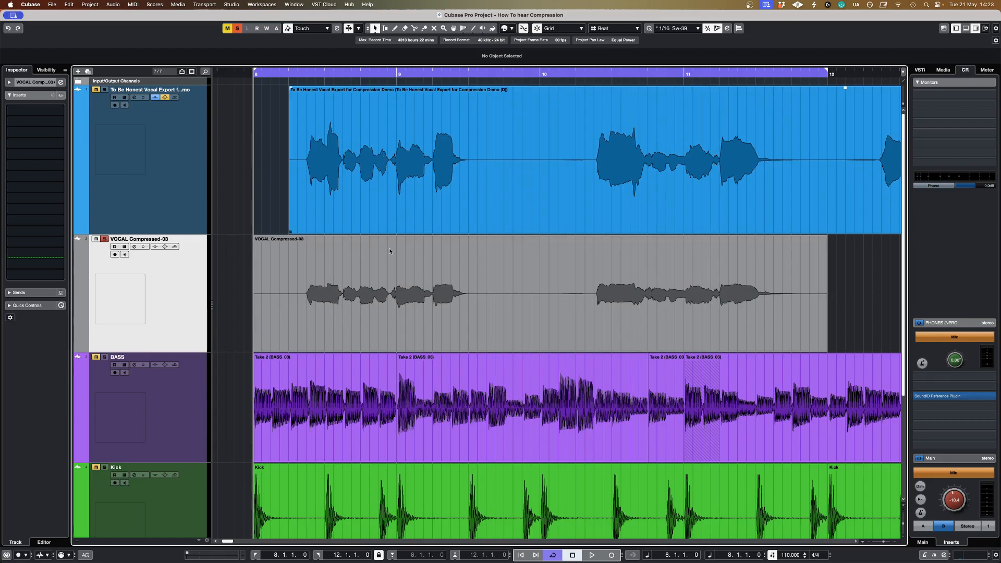
left_click(312, 290)
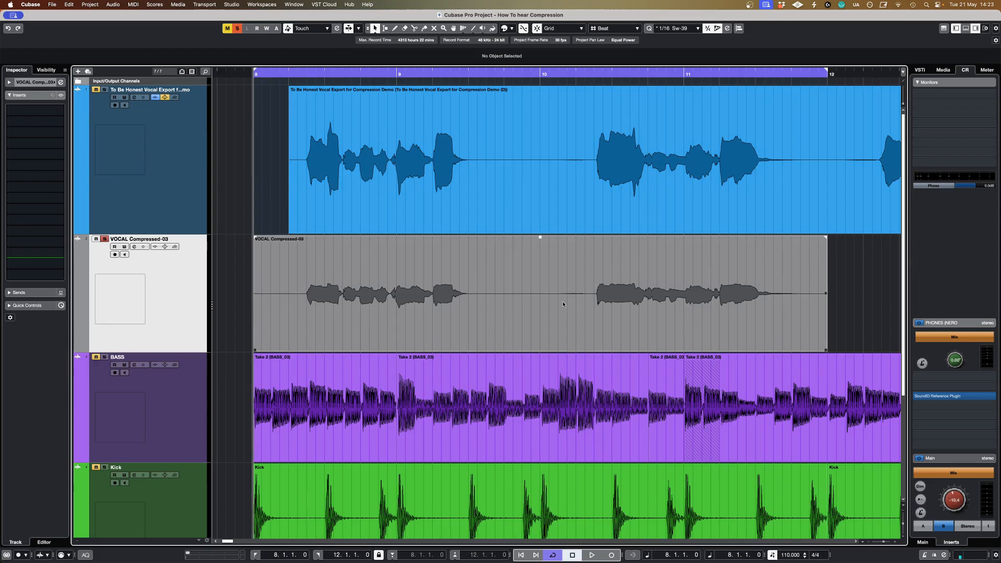
key("space")
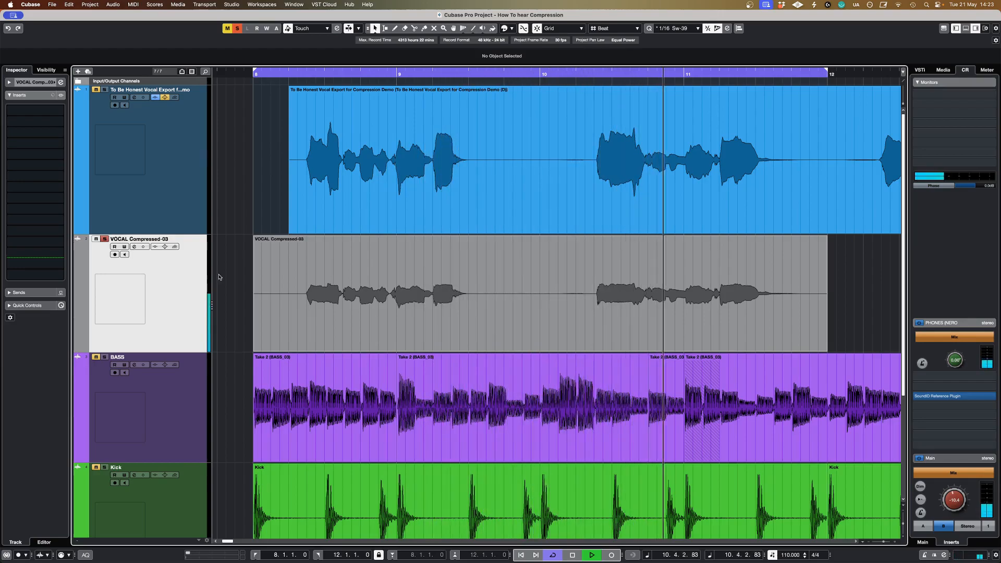
left_click(197, 177)
left_click(13, 121)
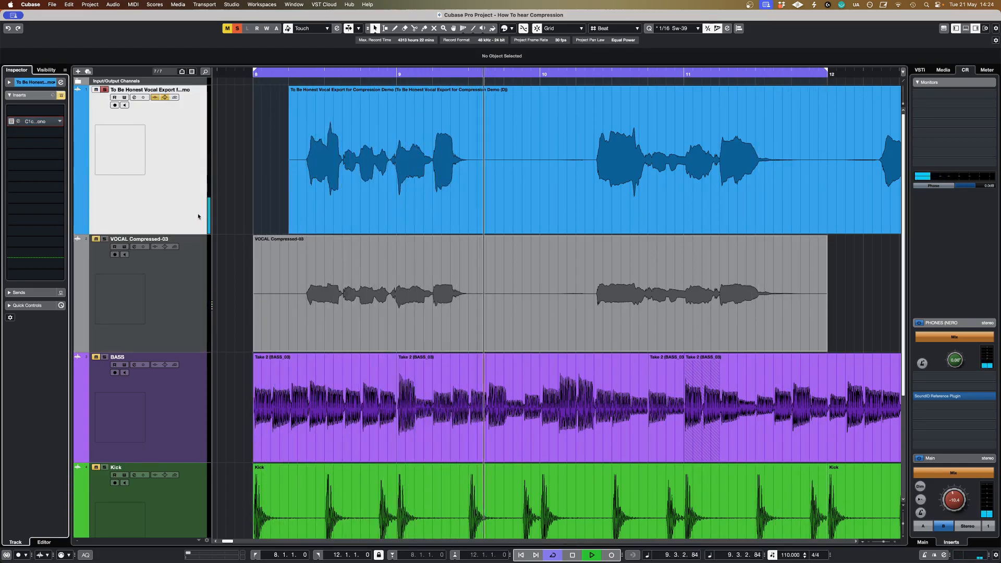
left_click(187, 284)
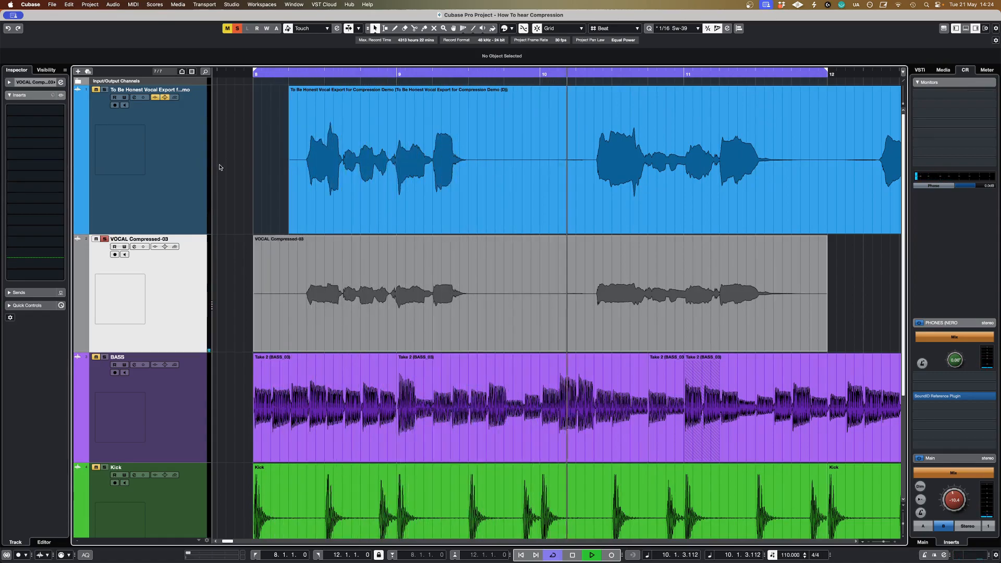
left_click(180, 187)
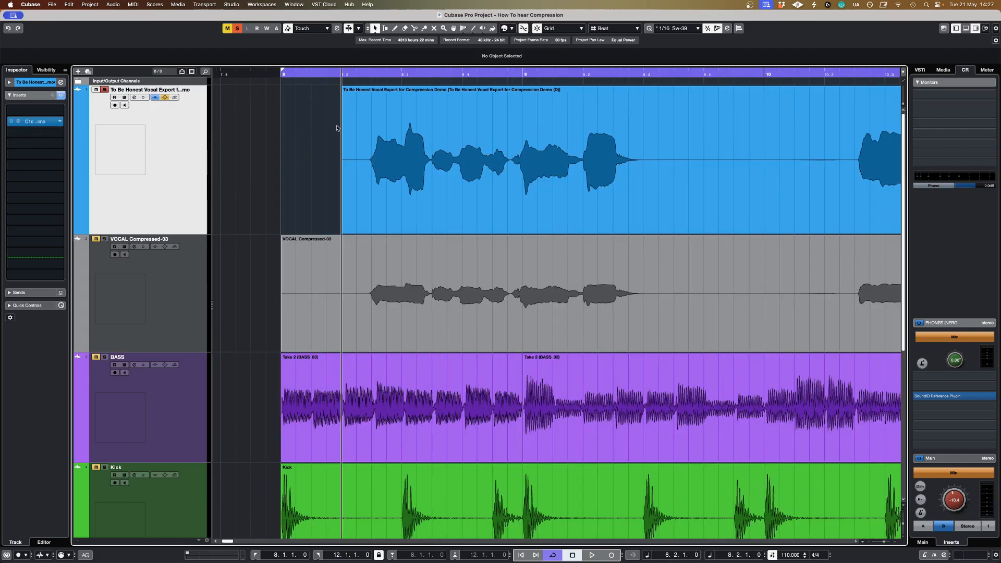
Step: Open the original vocal's C1 Compressor, clear its output clip indicator and raise the threshold to about -38 dB during playback
left_click(54, 124)
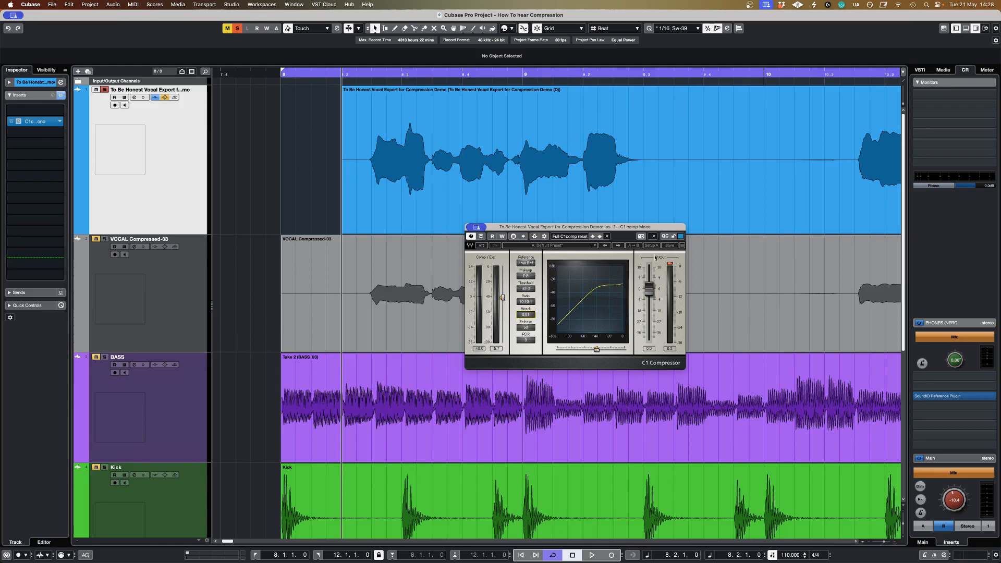
left_click(671, 265)
key("space")
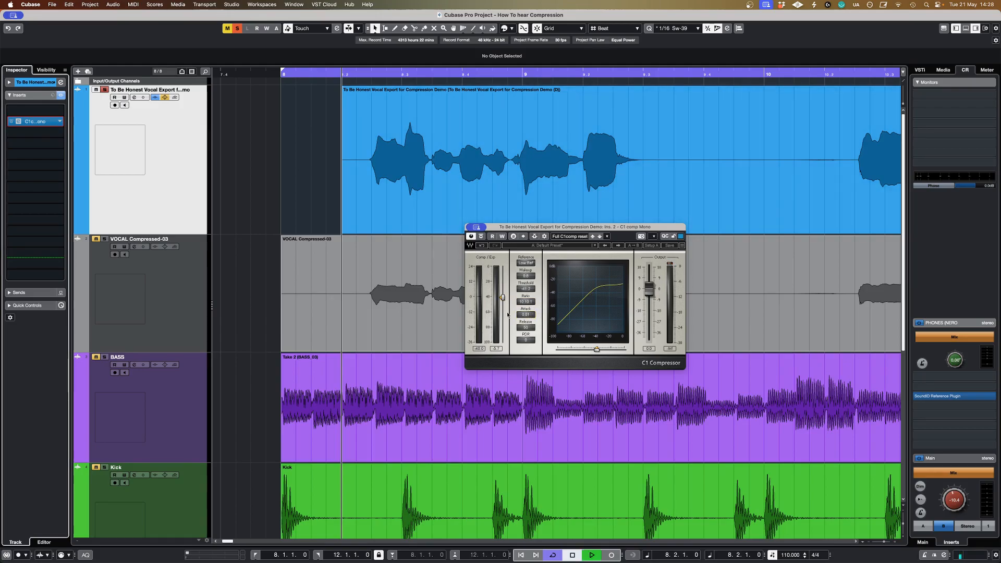
left_click_drag(503, 297, 503, 294)
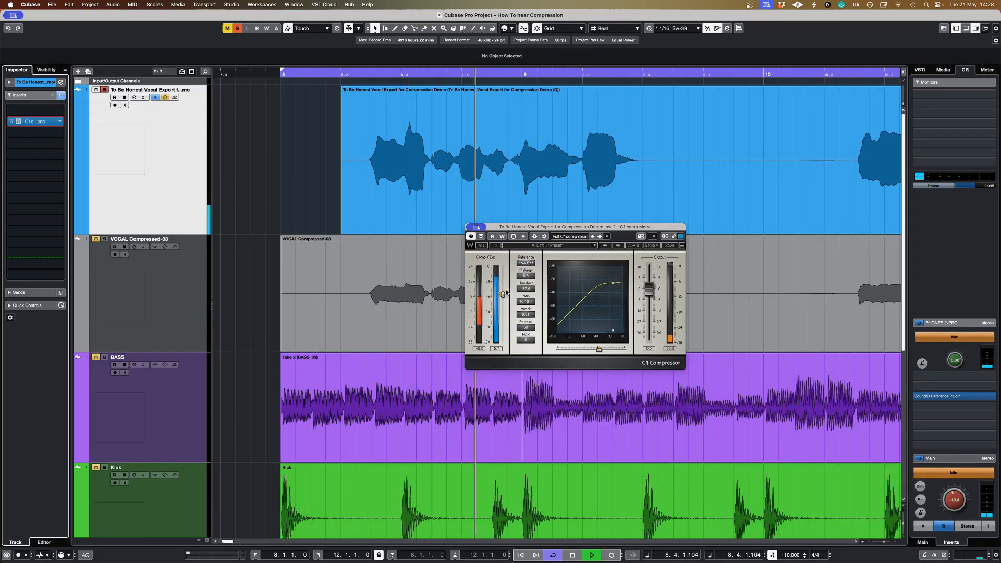
Step: Raise the compressor's makeup gain to about 20.7 dB and compare the heavily compressed vocal with the bypassed signal
left_click_drag(526, 276, 526, 257)
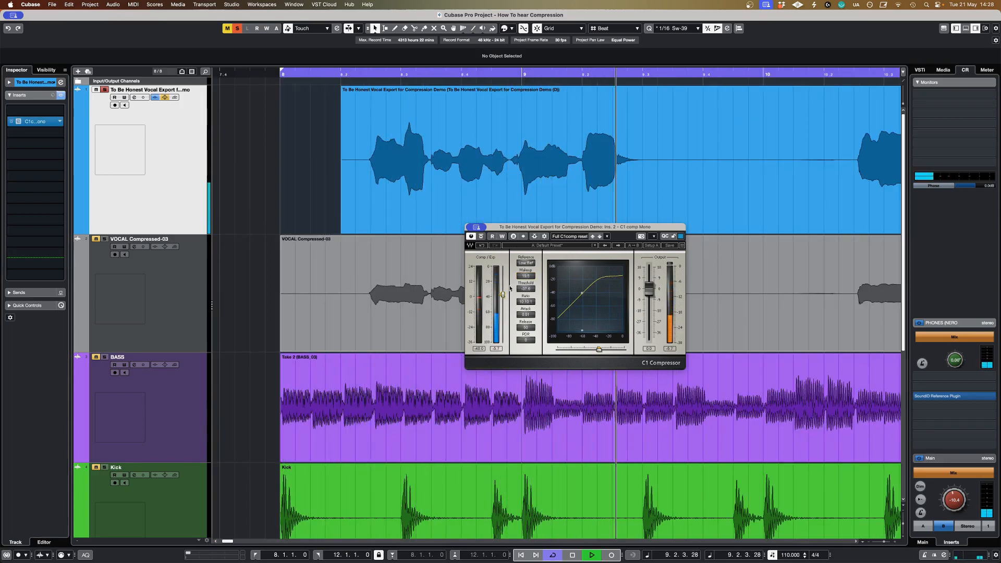
left_click_drag(530, 281, 530, 278)
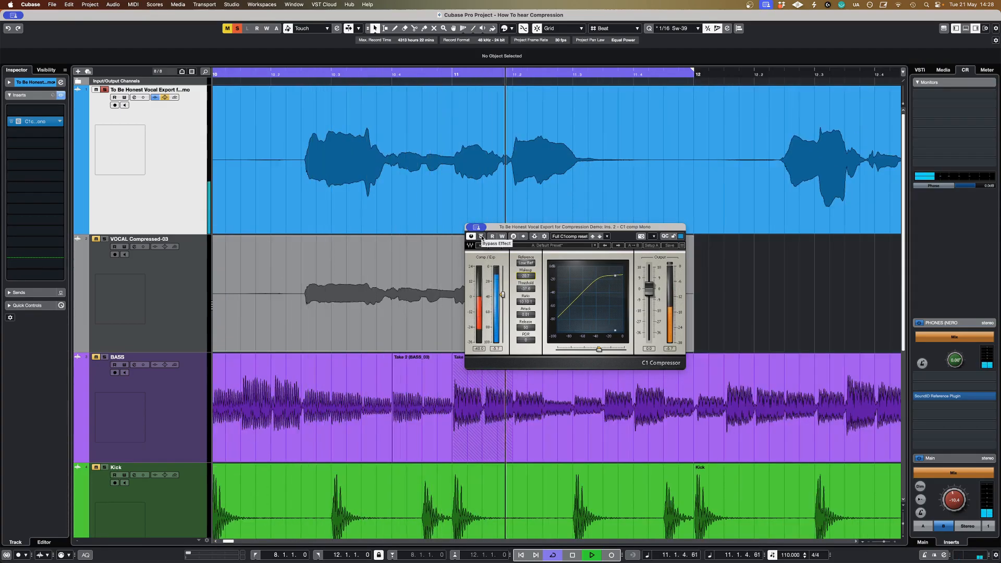
left_click(482, 240)
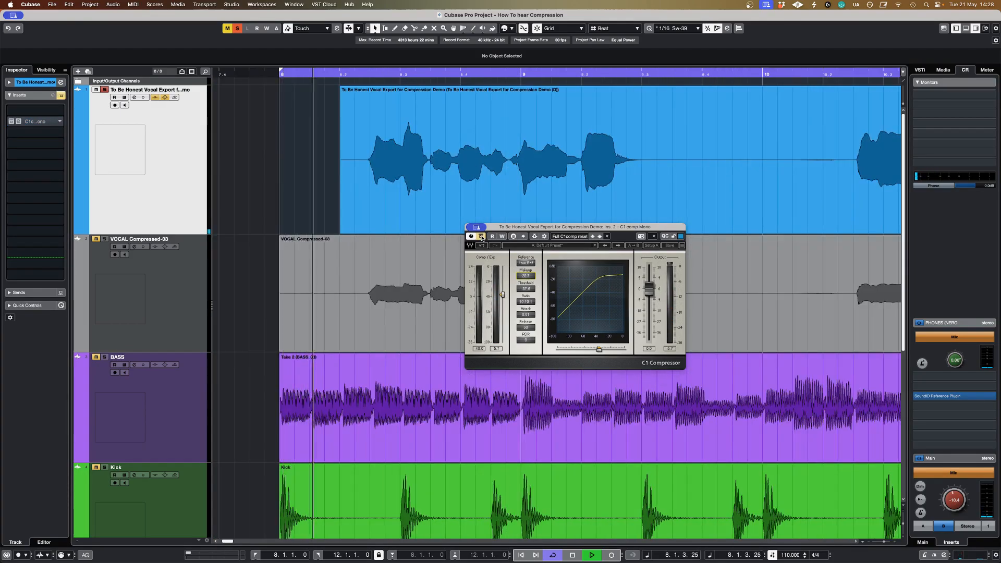
left_click(482, 236)
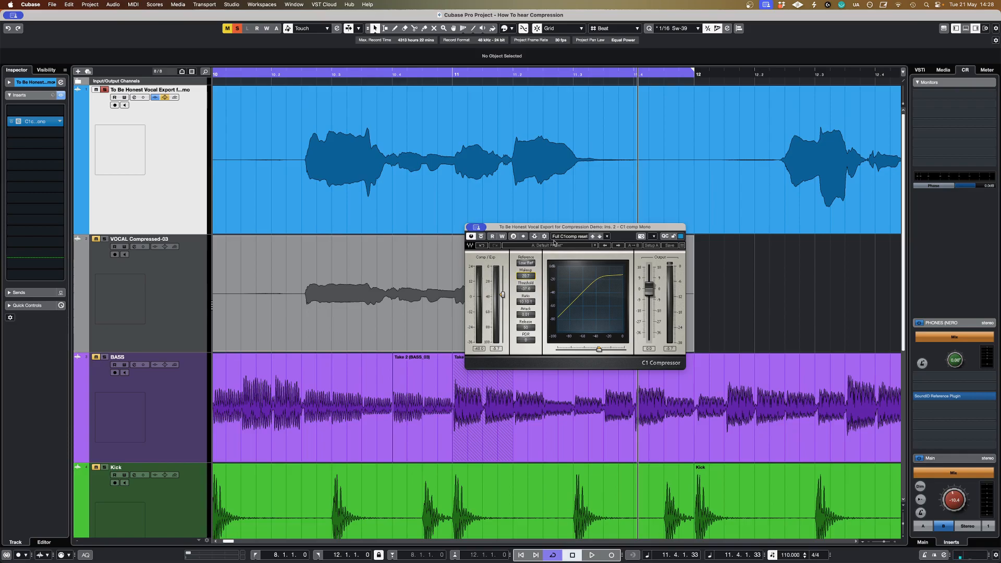
Step: Export the original vocal's heavily compressed output as a mono 48 kHz, 24-bit Wave named VOCAL OVER Compressed, creating an audio track
scroll(394, 213, "left", 5)
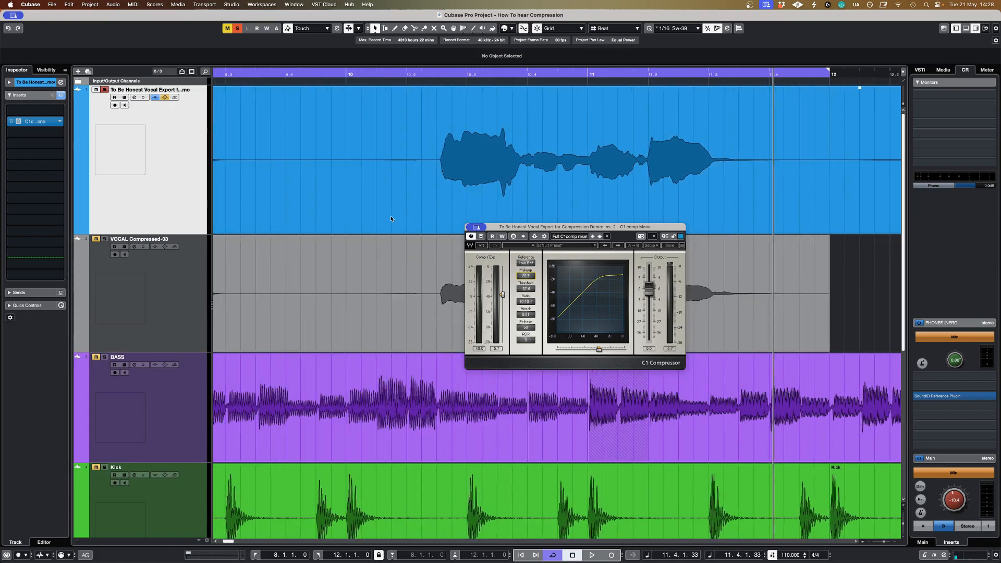
scroll(391, 219, "left", 5)
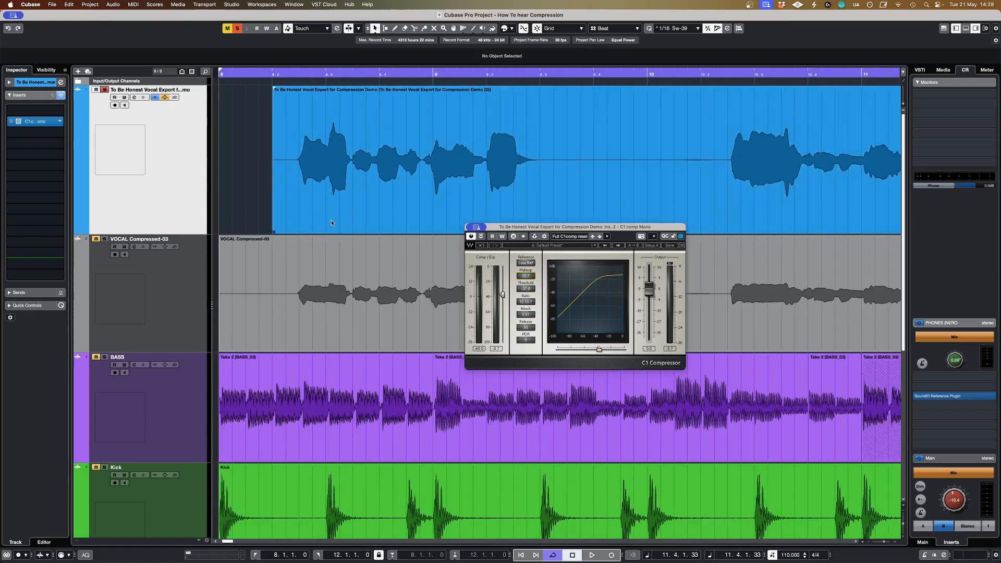
scroll(331, 220, "down", 2)
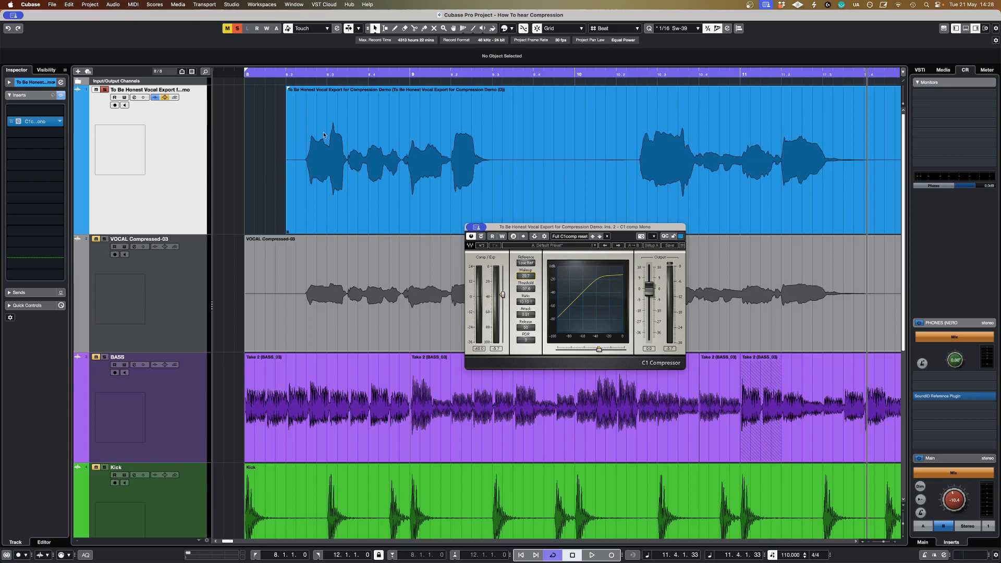
left_click(186, 146)
key("super+shift+e")
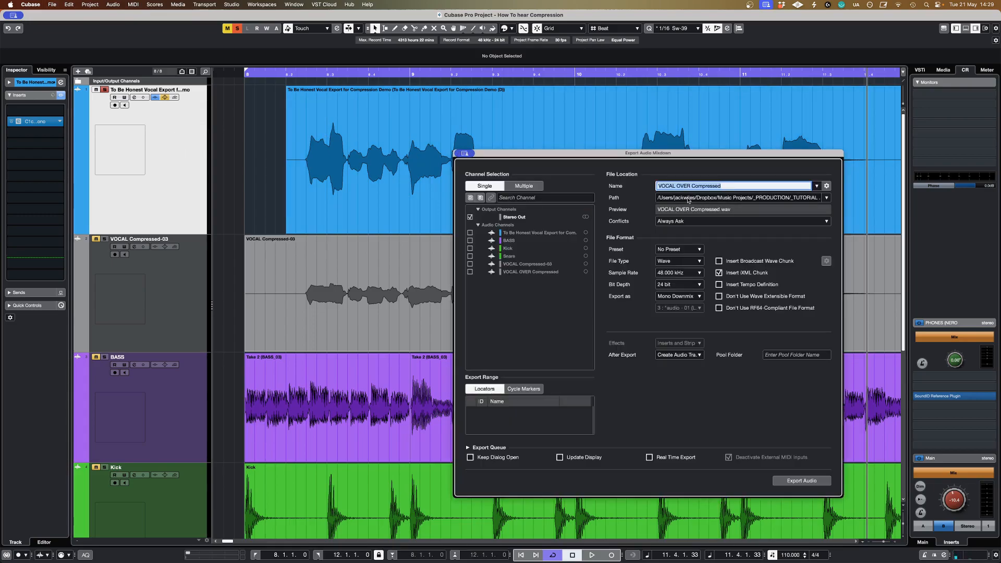
left_click(802, 481)
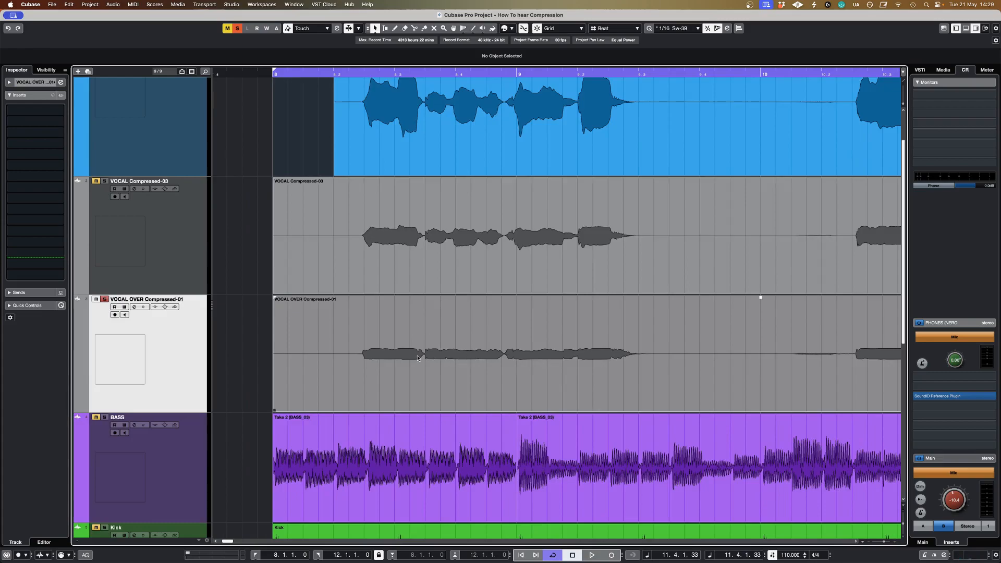
Step: Raise the clip volume of VOCAL OVER Compressed-01 and examine the waveform of both vocal phrases
left_click_drag(762, 298, 762, 182)
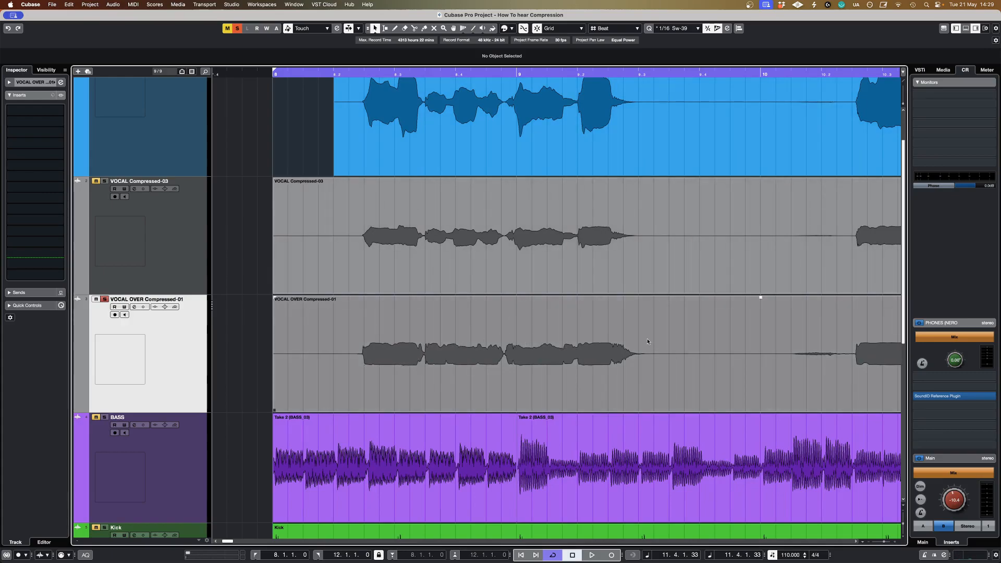
scroll(650, 350, "right", 6)
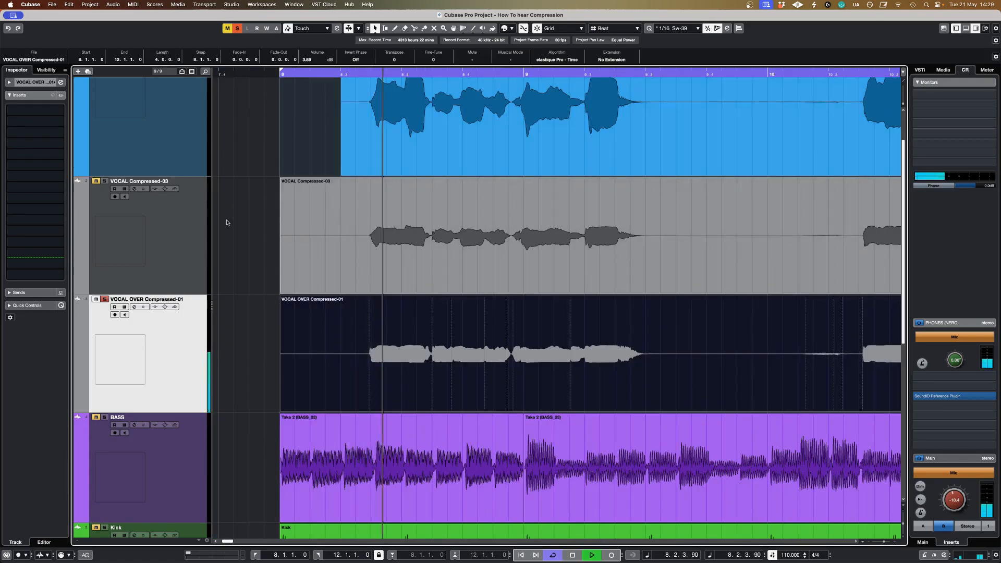
Step: Listen to VOCAL Compressed-03, compare its waveform with the original and over-compressed vocals, and clear the clip selection
left_click(186, 244)
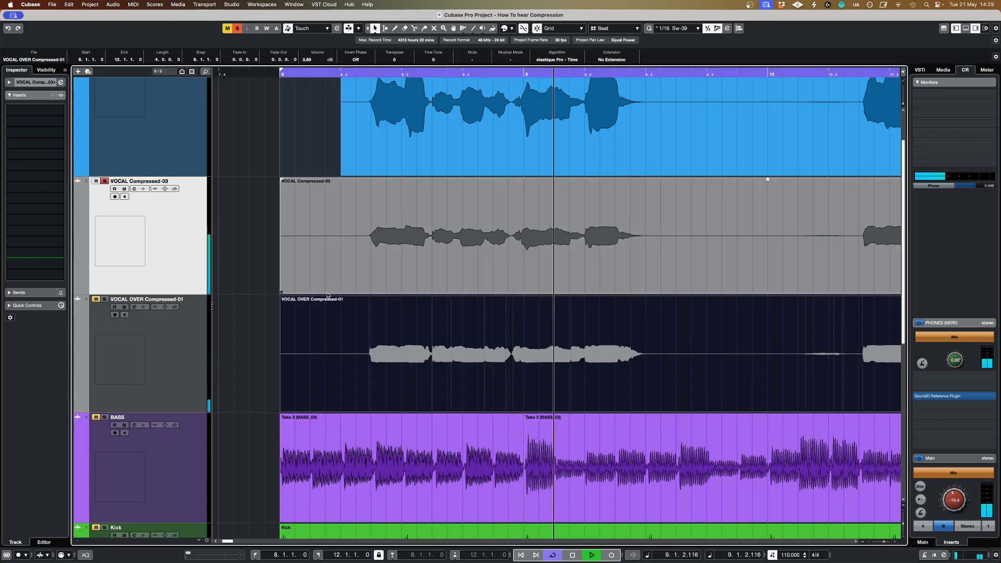
scroll(446, 297, "down", 5)
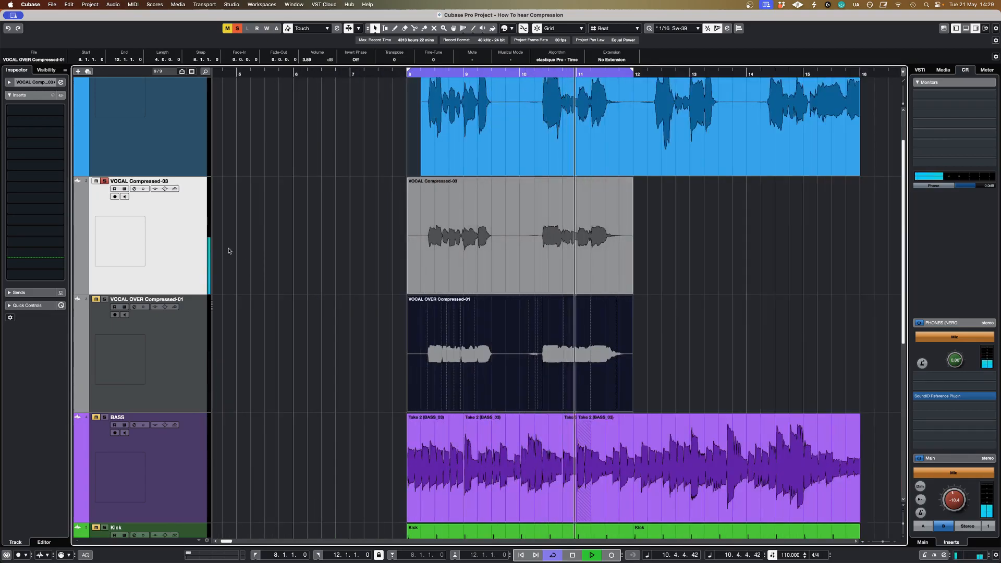
key("space")
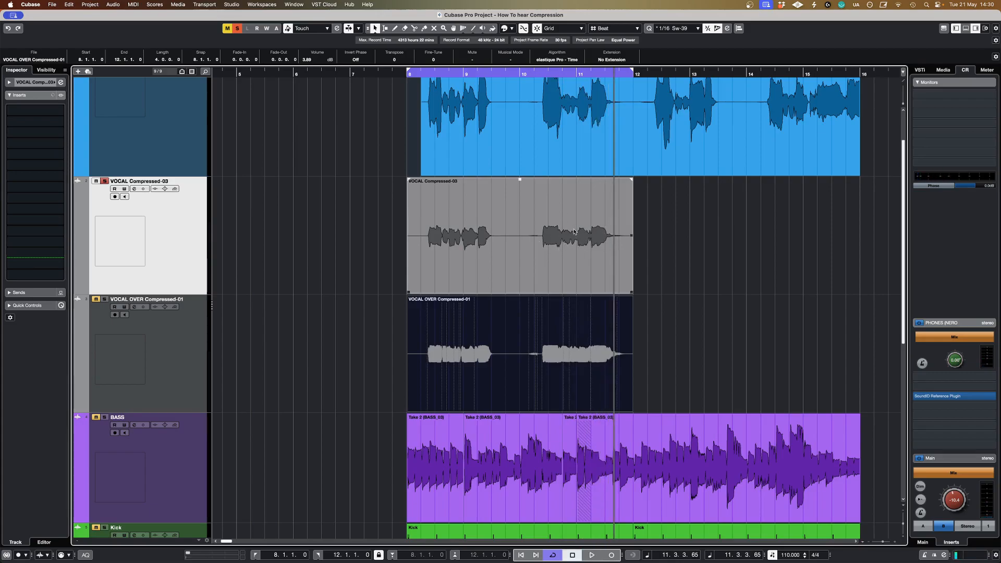
scroll(549, 212, "up", 3)
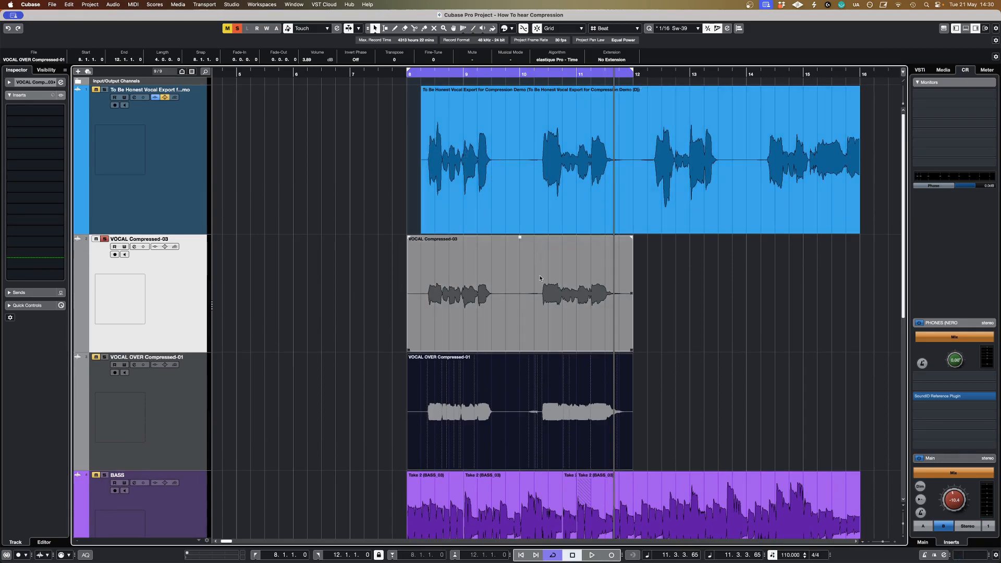
left_click(694, 309)
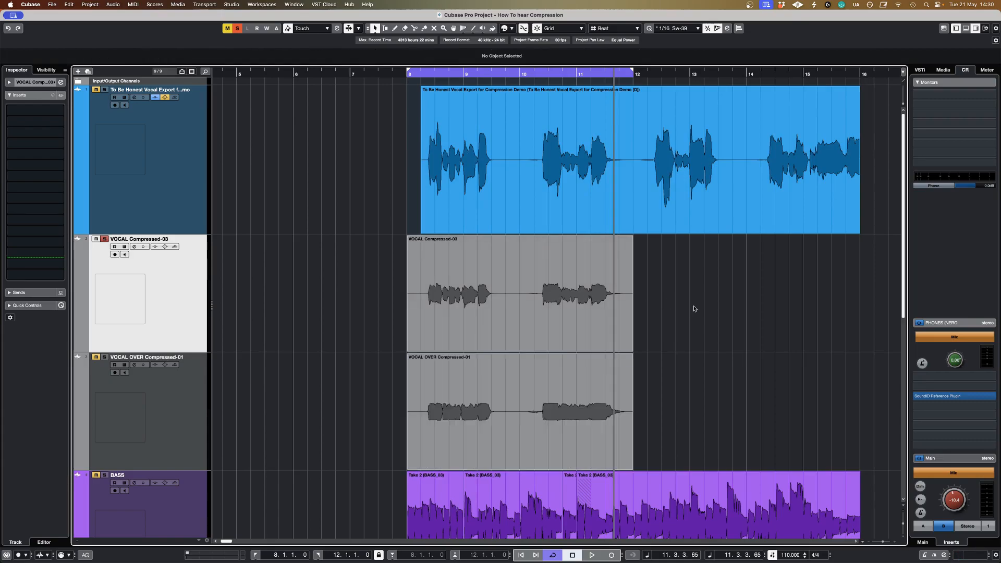
Step: Play back the soloed VOCAL OVER Compressed-01 track and compare its flattened waveform with VOCAL Compressed-03 and the original vocal
scroll(660, 328, "down", 3)
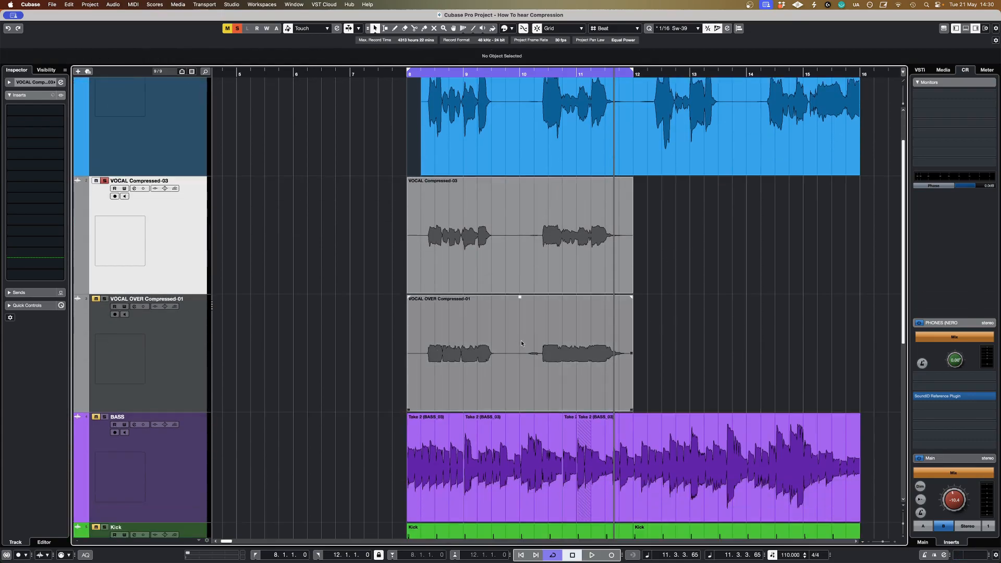
left_click(190, 354)
key("space")
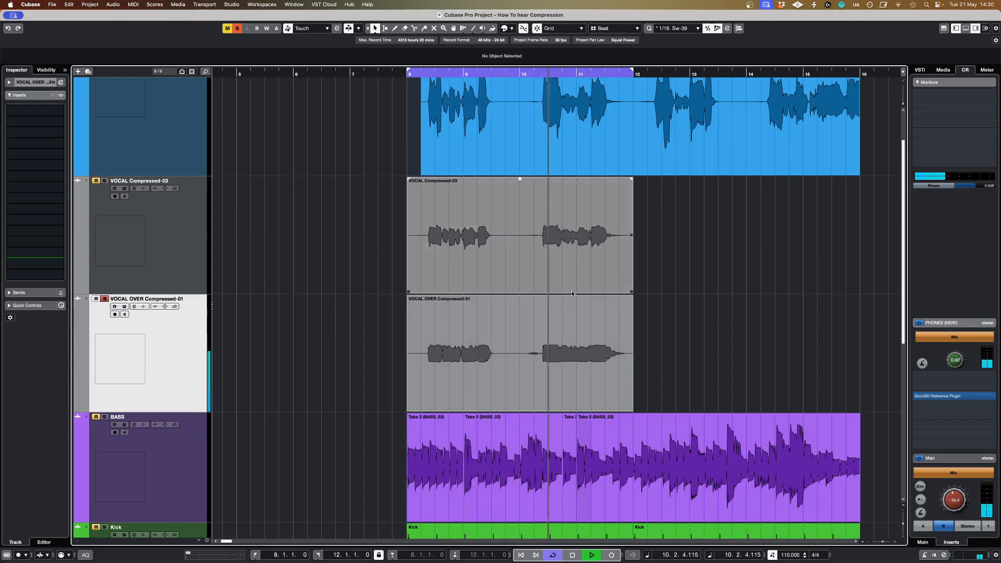
left_click(457, 156)
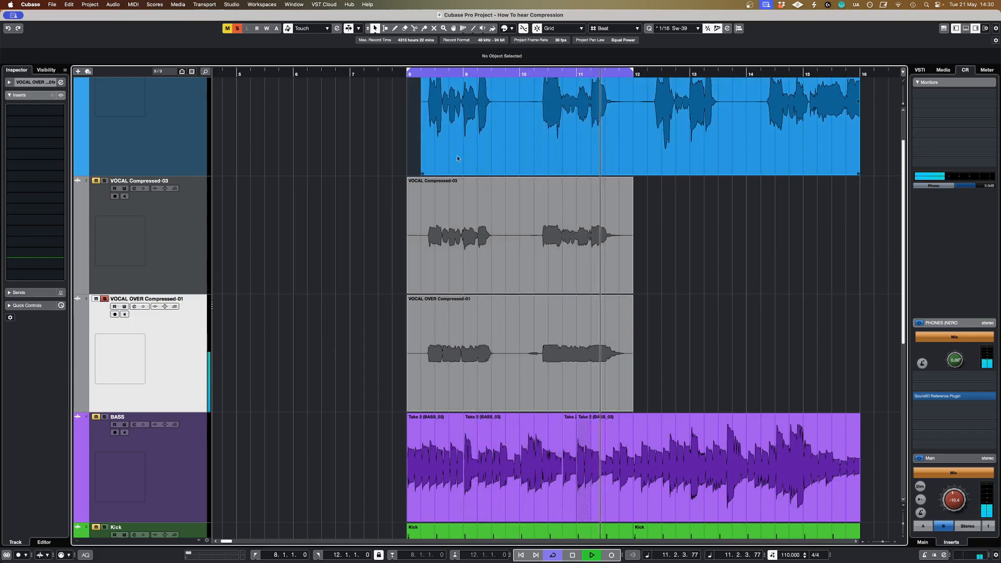
left_click(461, 357)
key("space")
key("space")
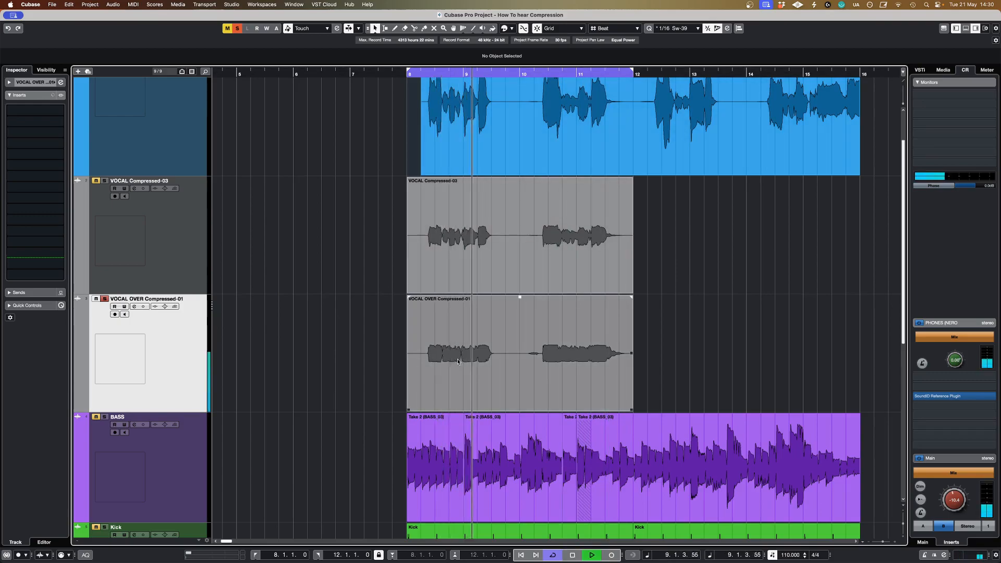
left_click(672, 356)
key("space")
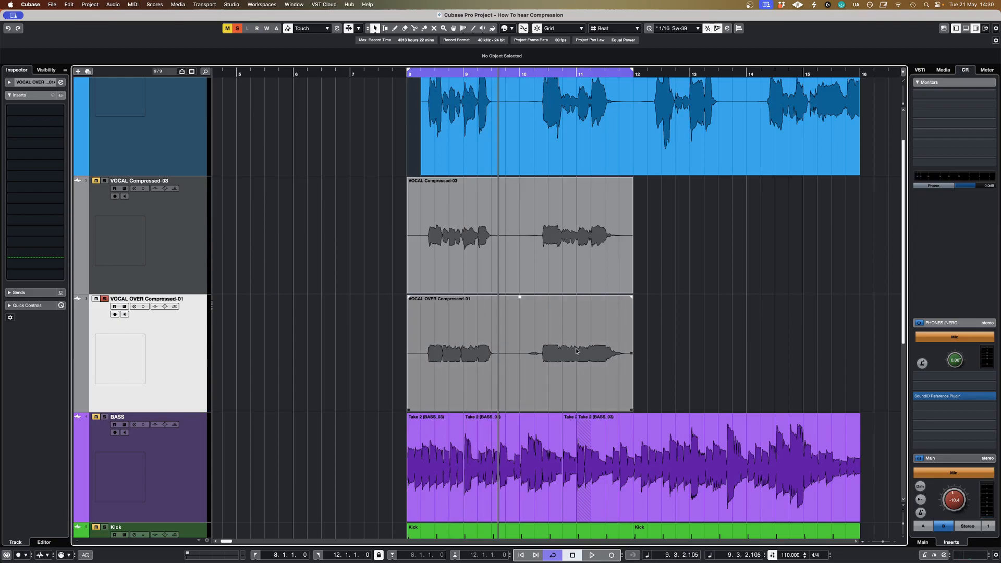
Step: Solo and play the uncompressed BASS track, and examine the level differences in its waveform
scroll(187, 295, "down", 3)
left_click(245, 327)
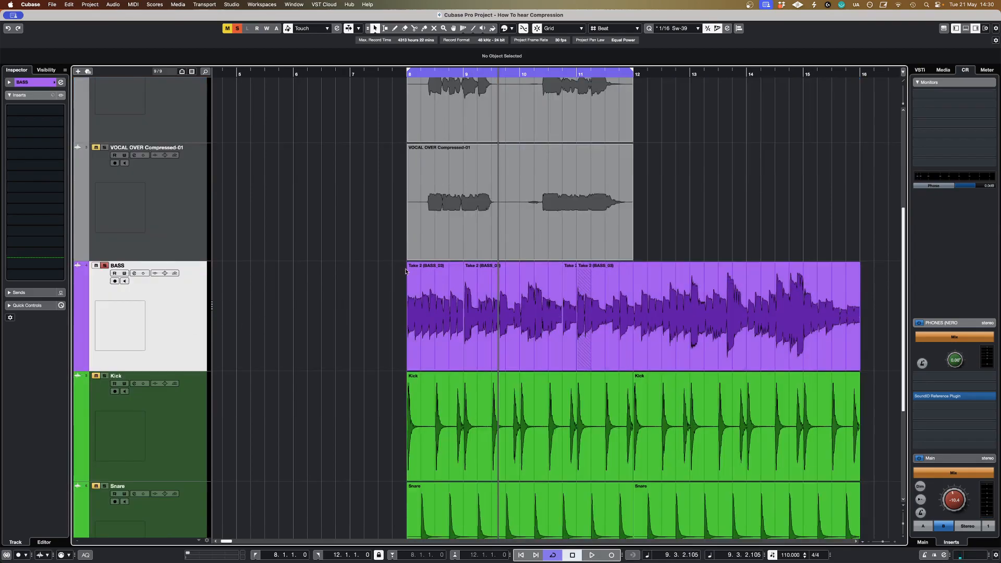
key("space")
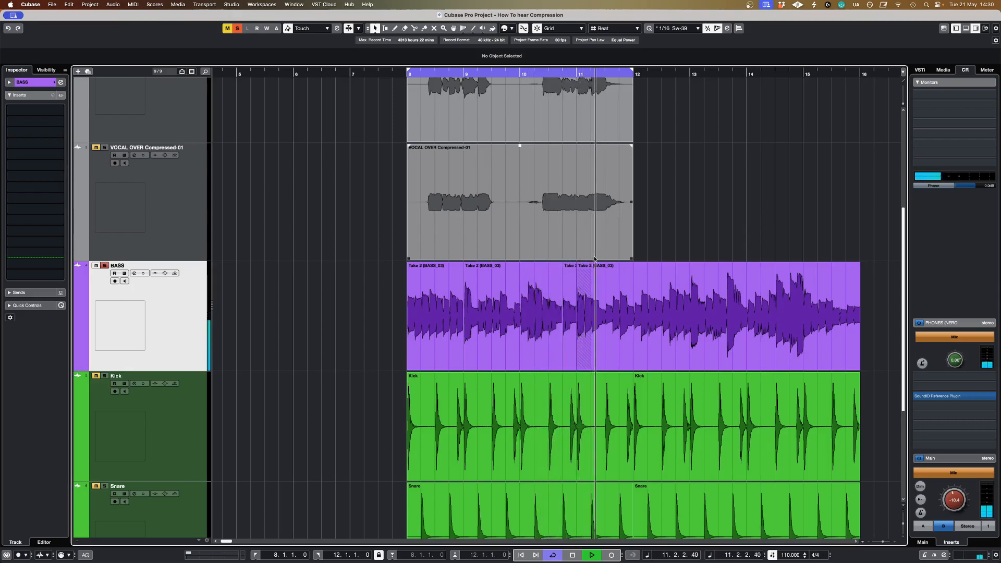
key("space")
left_click(556, 278)
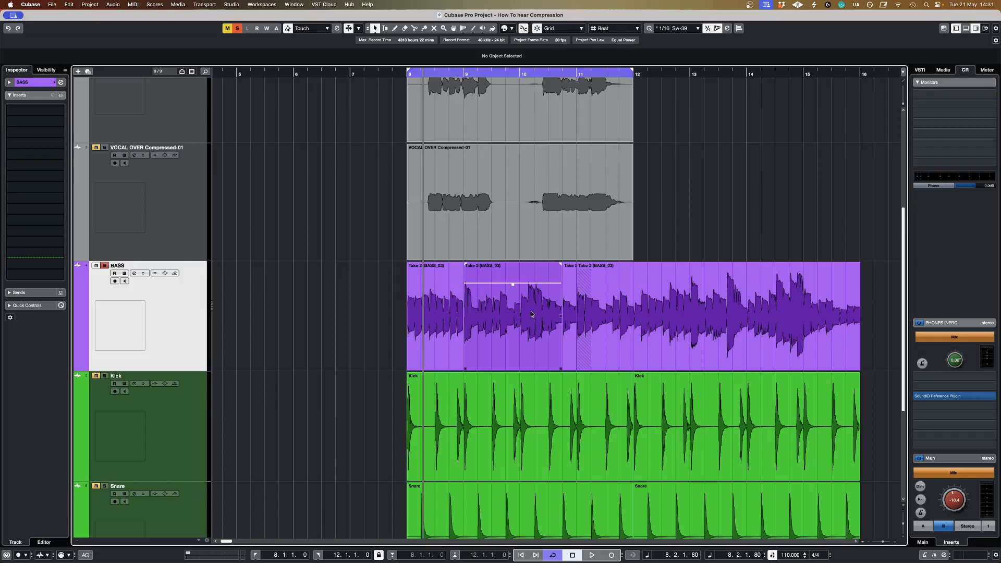
left_click(361, 300)
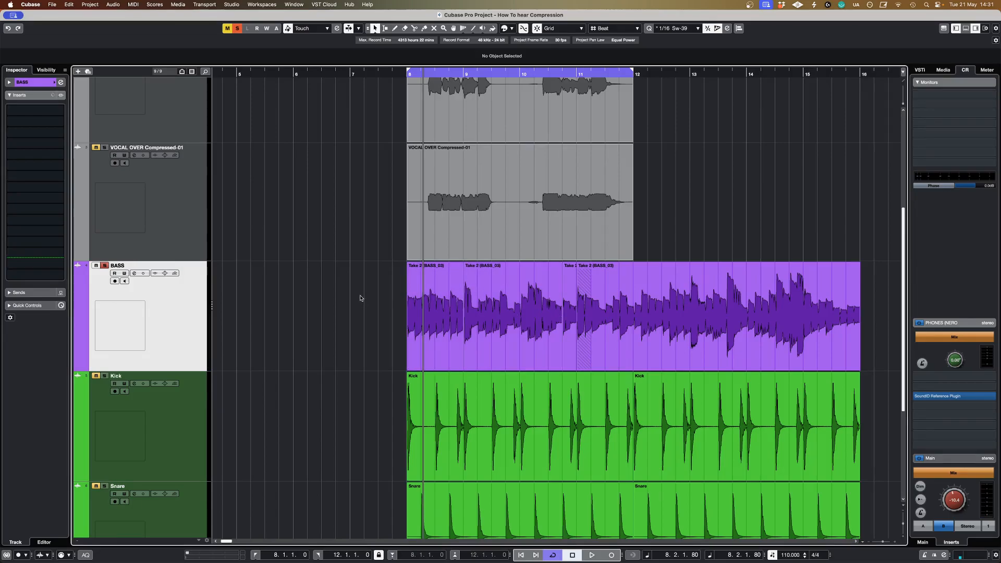
left_click(472, 308)
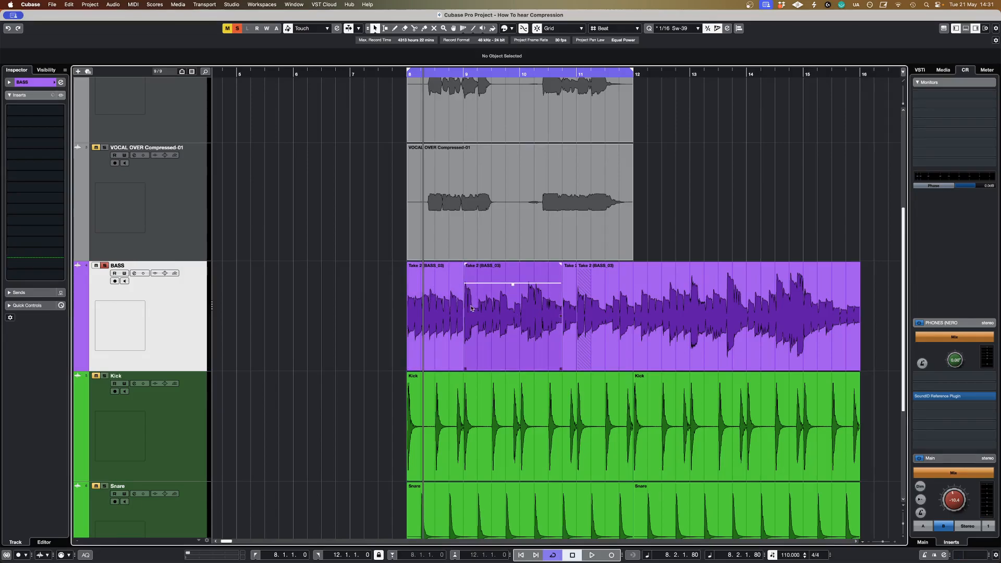
Step: Set the loop range to the second BASS clip and audition it from bar 9
left_click(500, 313)
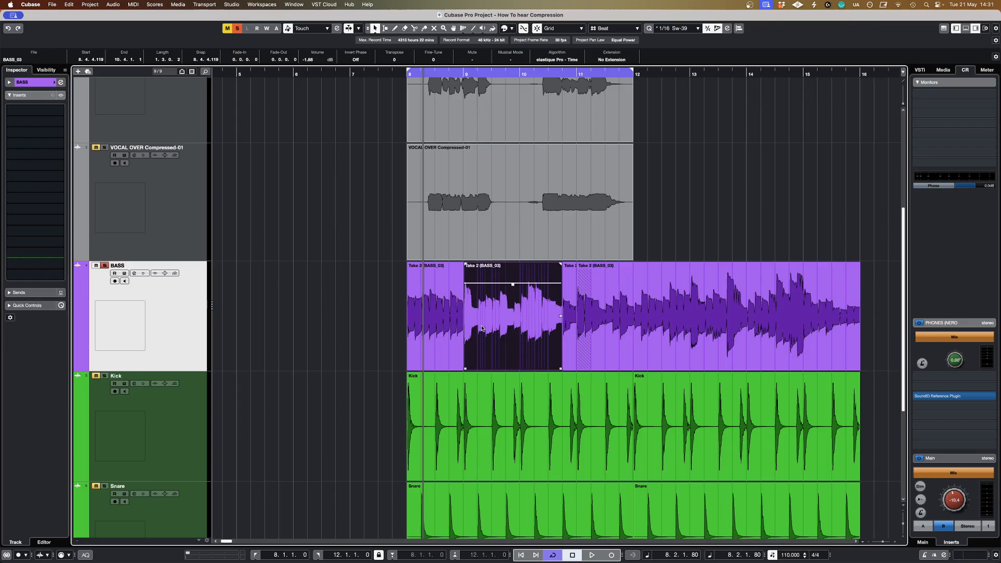
key("p")
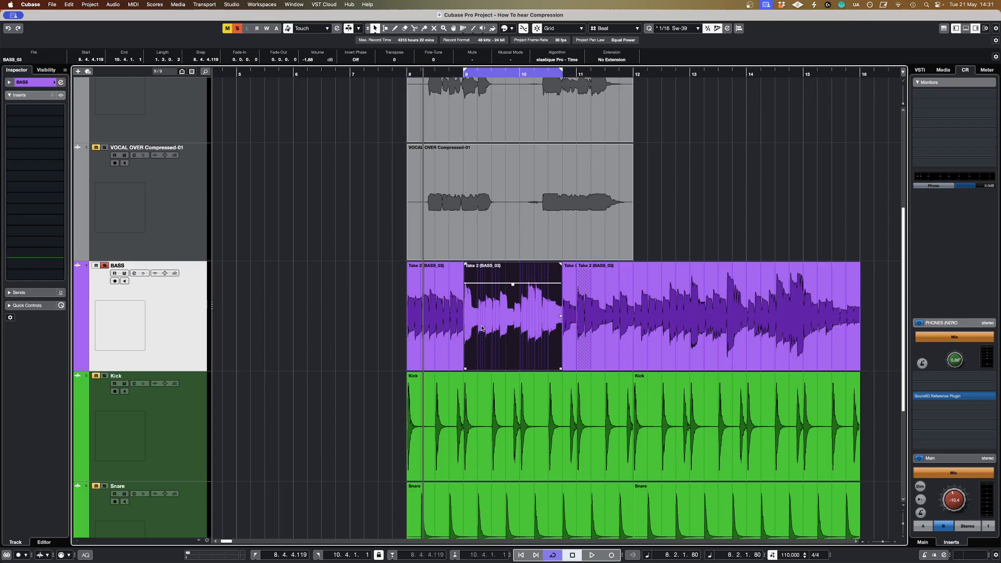
left_click(464, 75)
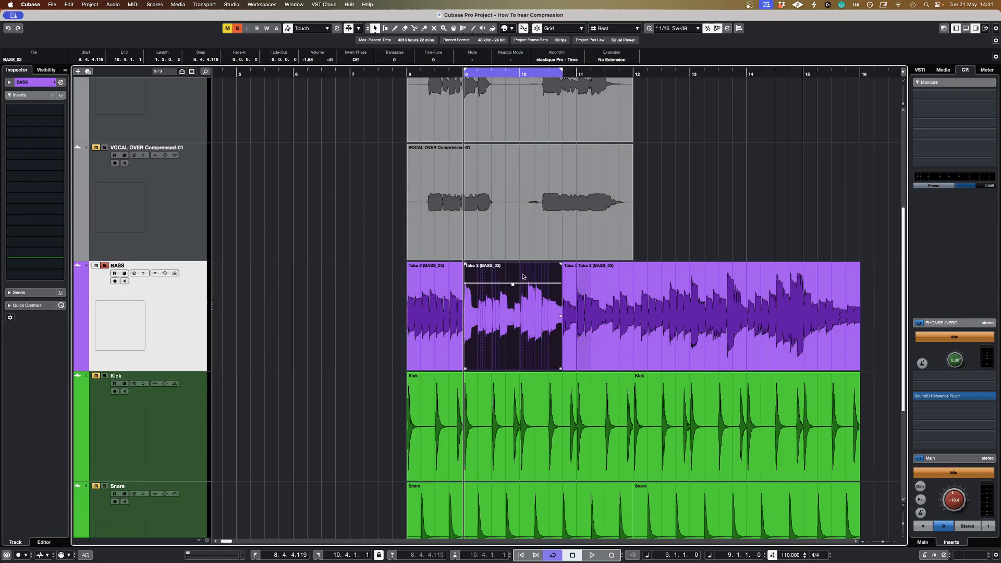
key("space")
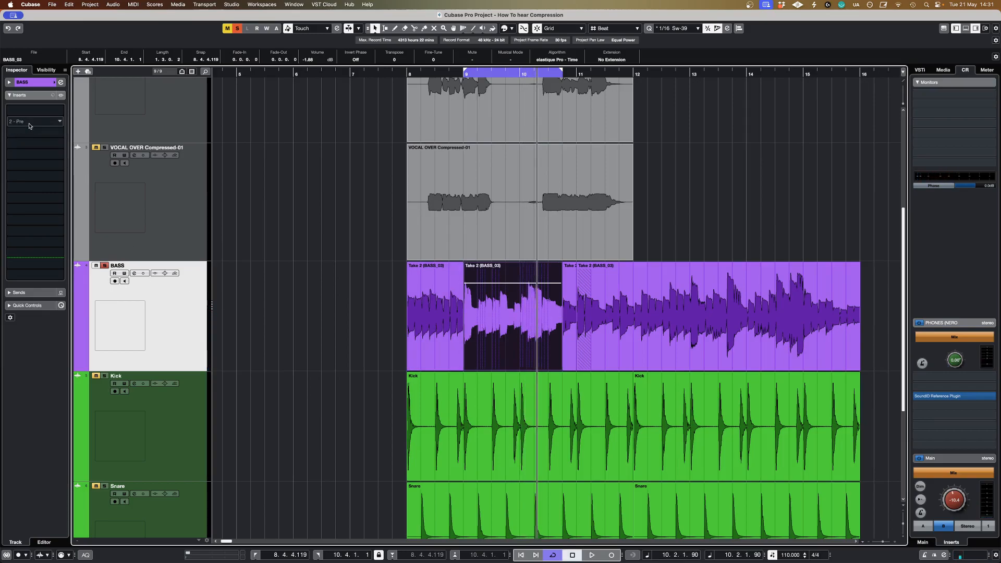
Step: Insert C1 comp Mono in the second insert slot of the BASS track and set its ratio to about 4.07:1 and attack to 0.01
left_click(30, 122)
type("c1")
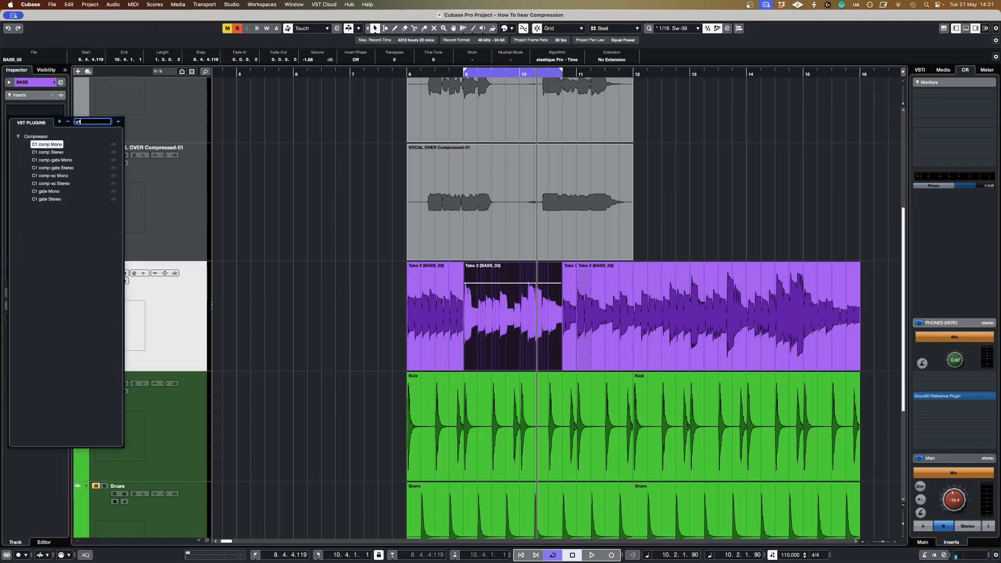
key("Return")
left_click_drag(572, 307, 572, 304)
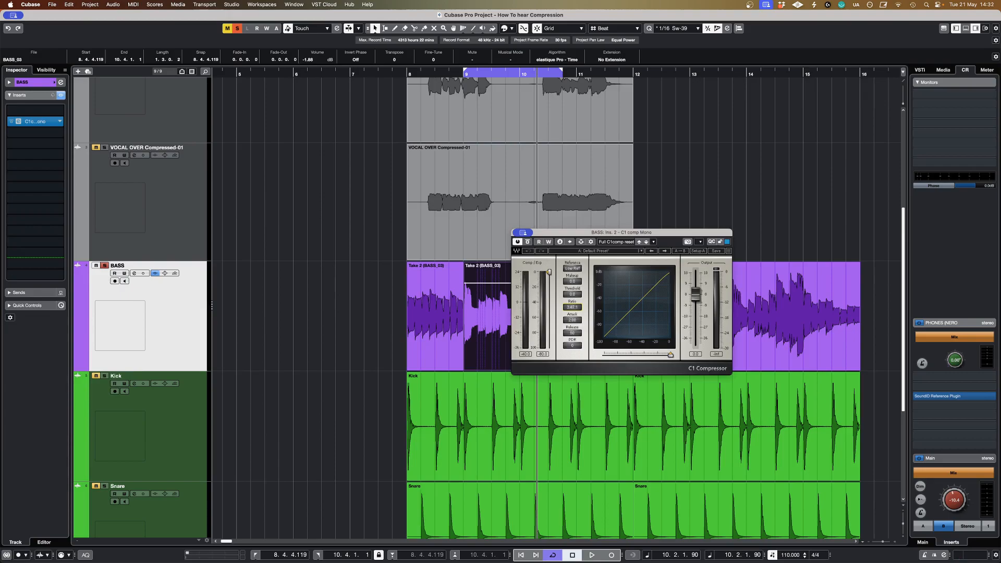
left_click_drag(586, 232, 617, 288)
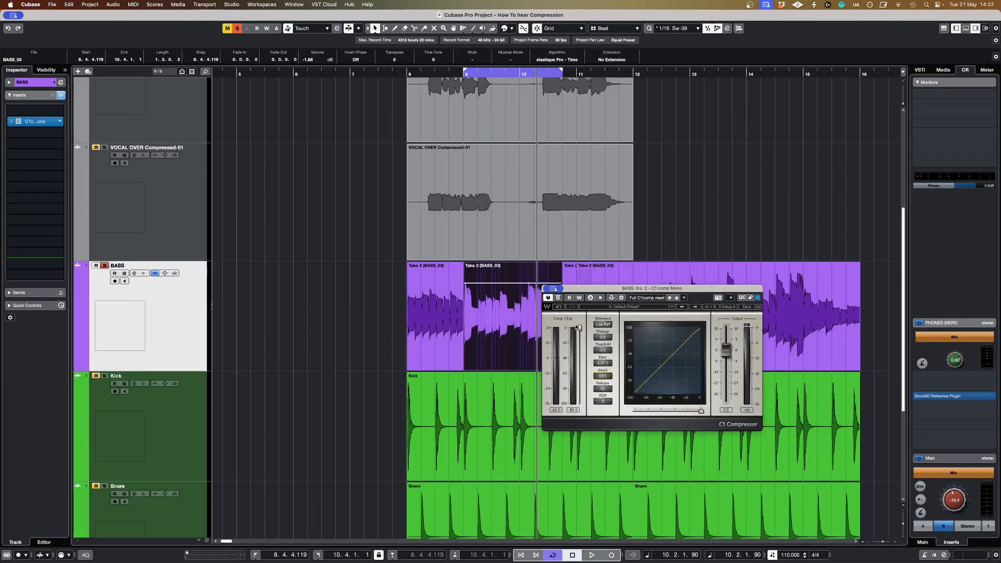
Step: Lower the bass compressor's threshold and raise its makeup gain while auditioning the looped clip
key("space")
left_click_drag(580, 329, 606, 316)
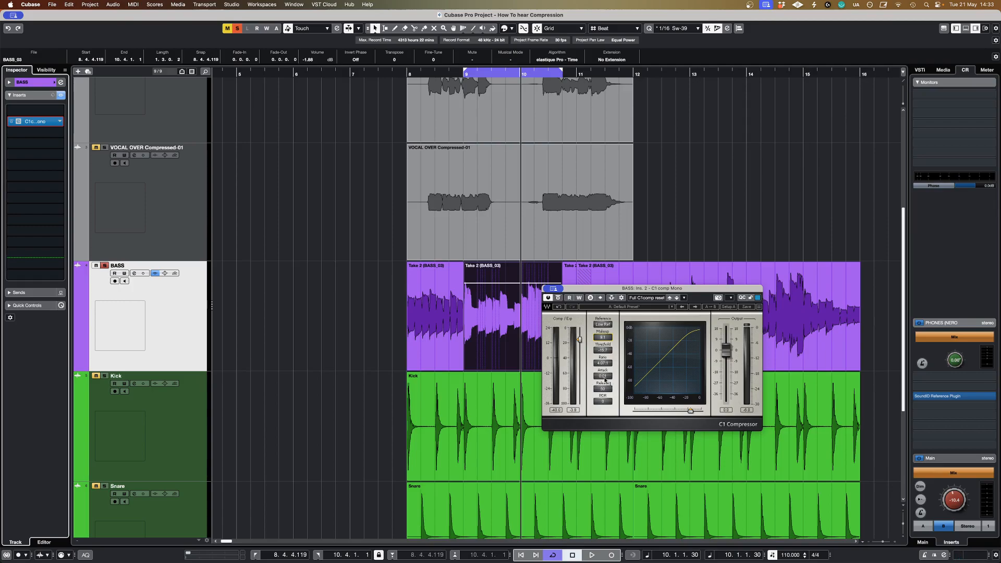
key("space")
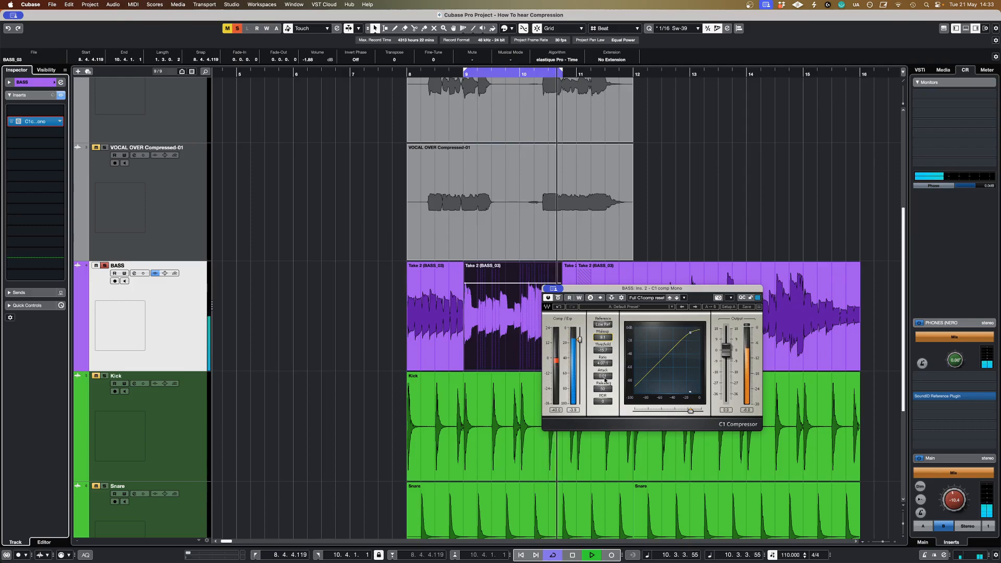
Step: Lengthen the bass compressor's attack time and listen to the effect on the looped clip
mouse_move(603, 377)
left_mouse_down()
mouse_move(603, 366)
mouse_move(604, 374)
left_mouse_up()
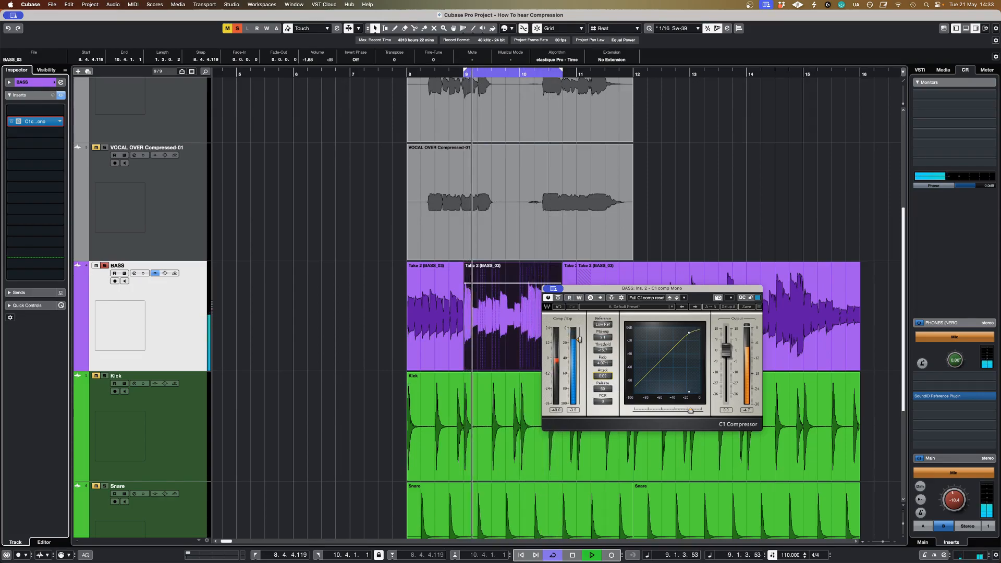
left_click_drag(608, 378, 607, 376)
key("space")
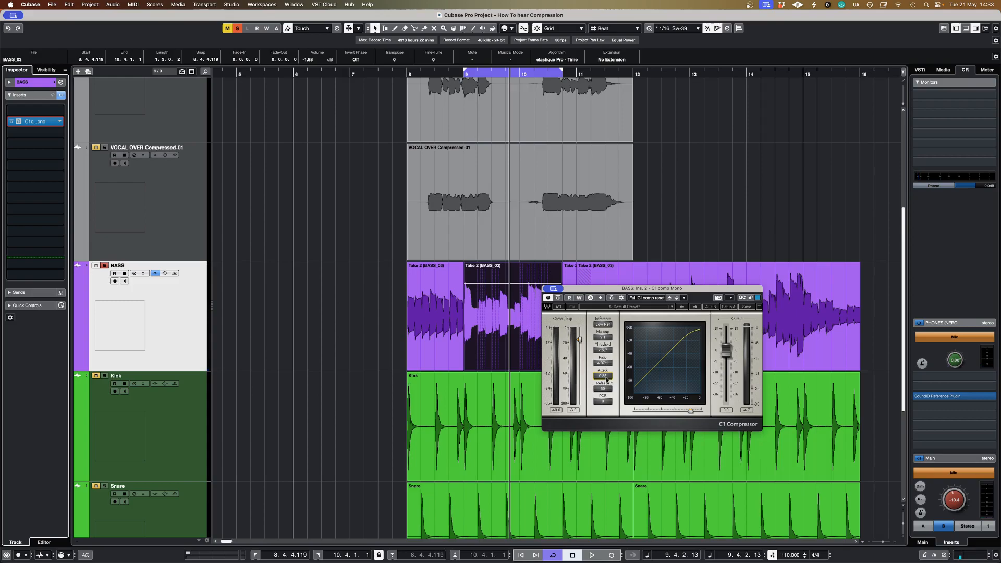
key("space")
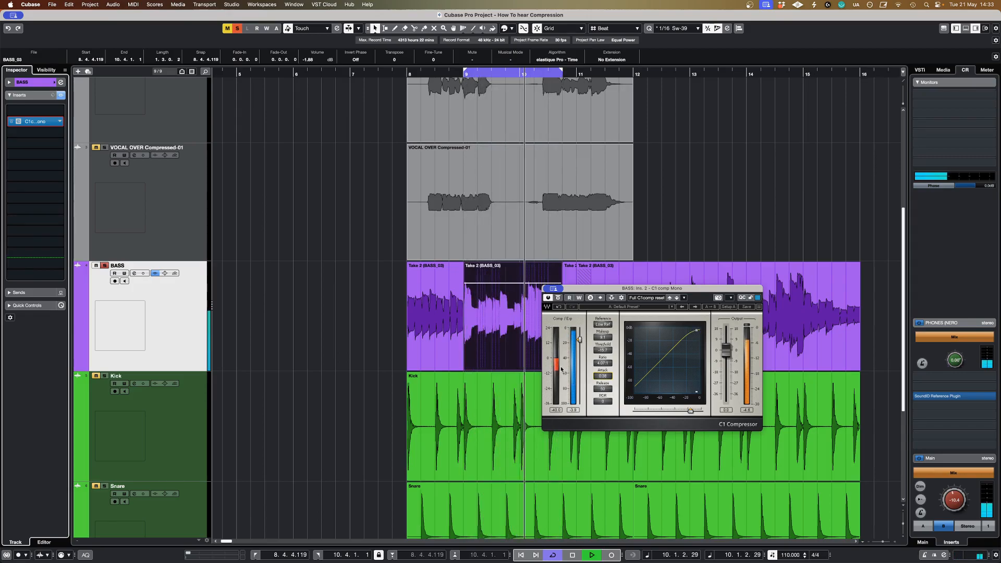
Step: Move the compressor window clear of the looped bass clip and compare the bypassed bass with the compressed sound
left_click_drag(585, 289, 633, 264)
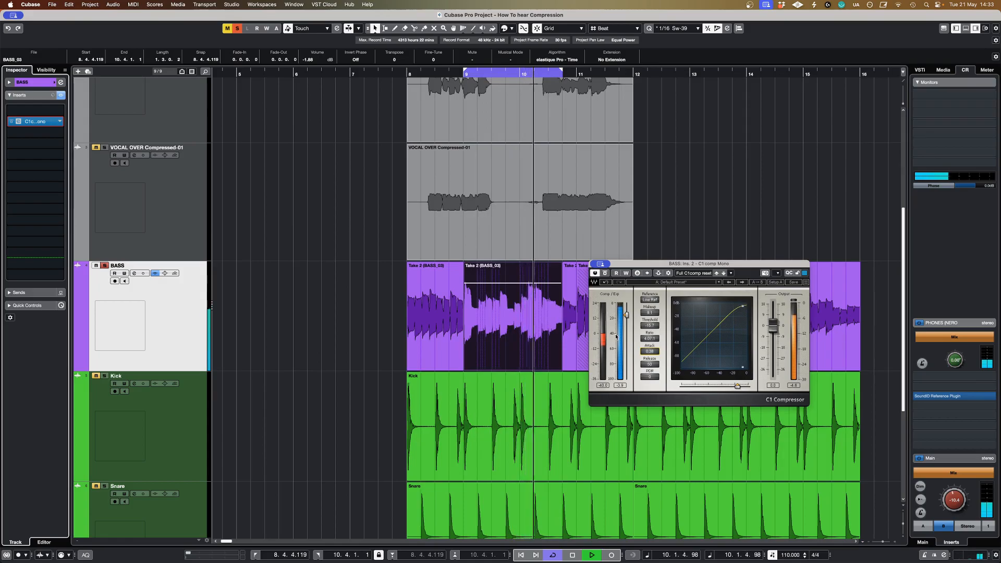
left_click(606, 274)
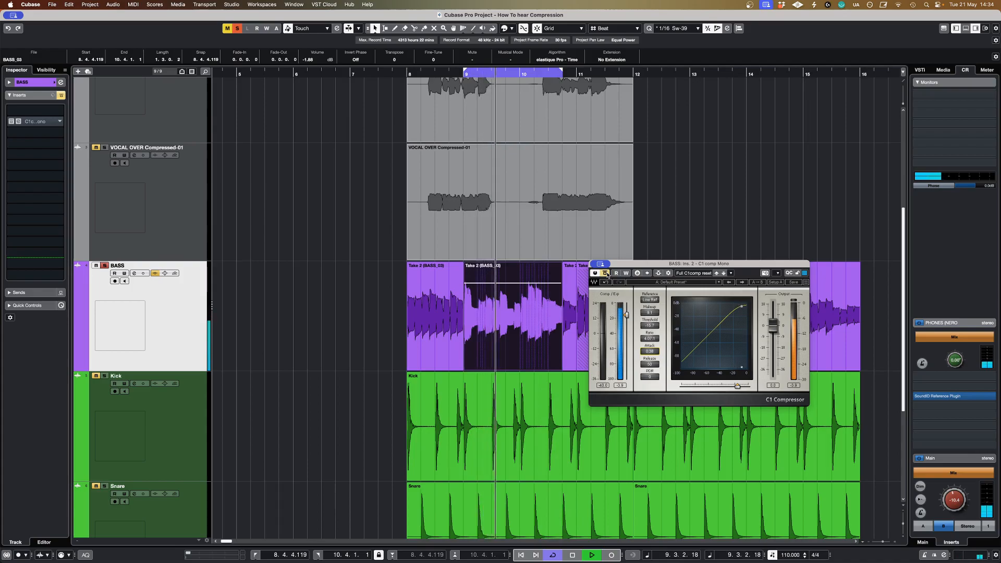
left_click(606, 273)
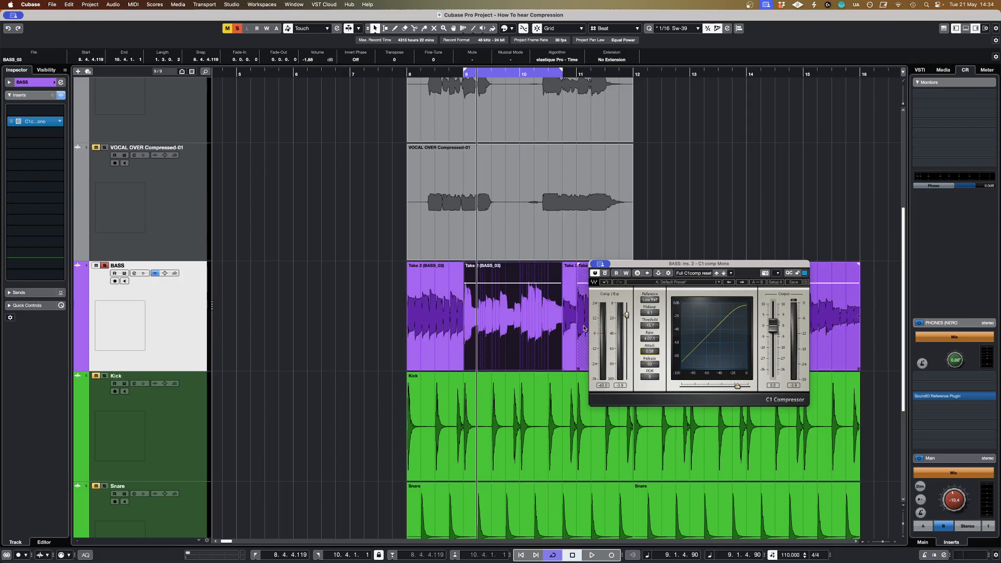
Step: Export the looped bass as a mono-downmix 48 kHz, 24-bit Wave named BASS Compressed, creating an audio track
key("super+shift+e")
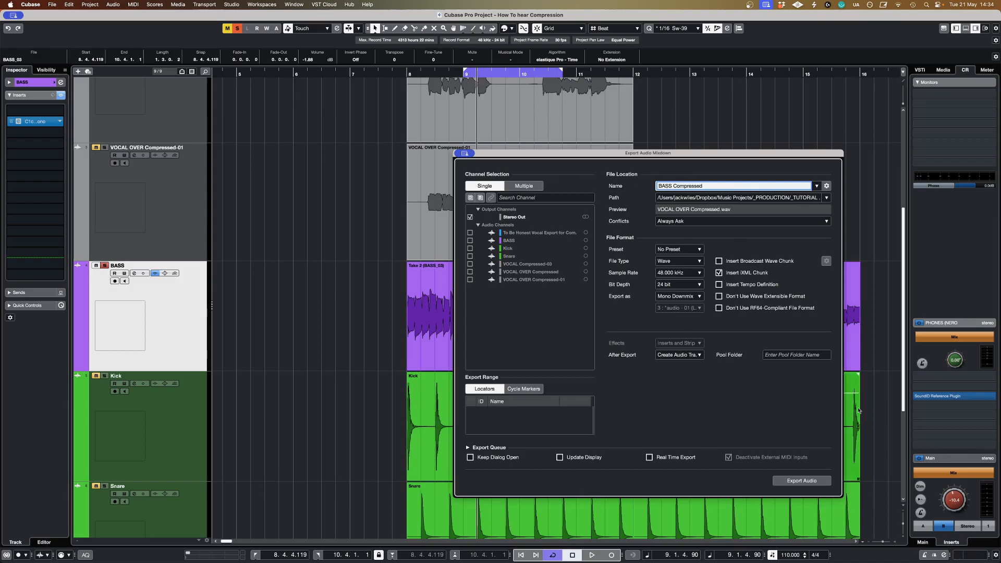
left_click(802, 480)
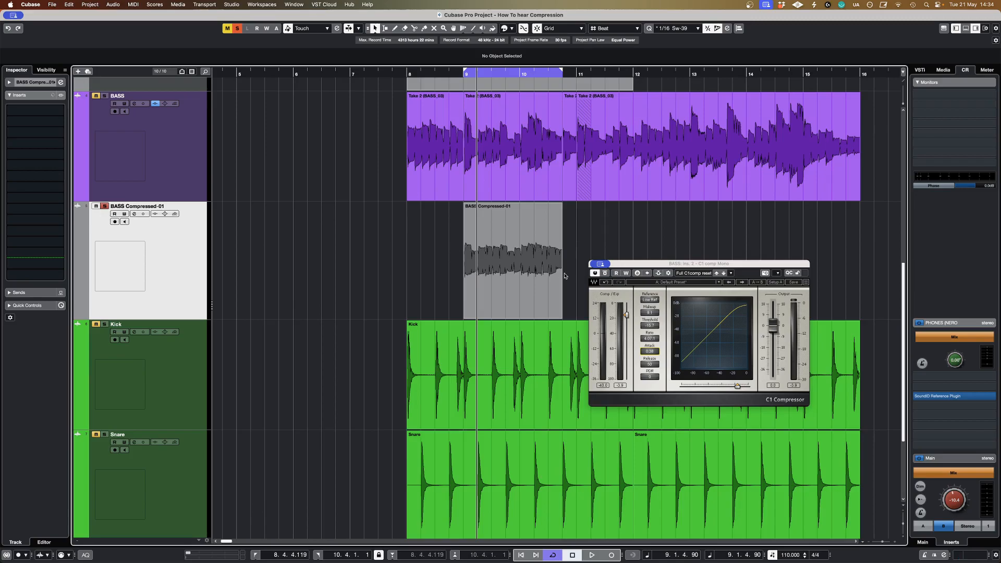
Step: Listen to BASS Compressed-01 against the original BASS with its inserts bypassed, close the compressor window, and reactivate the BASS compressor
key("space")
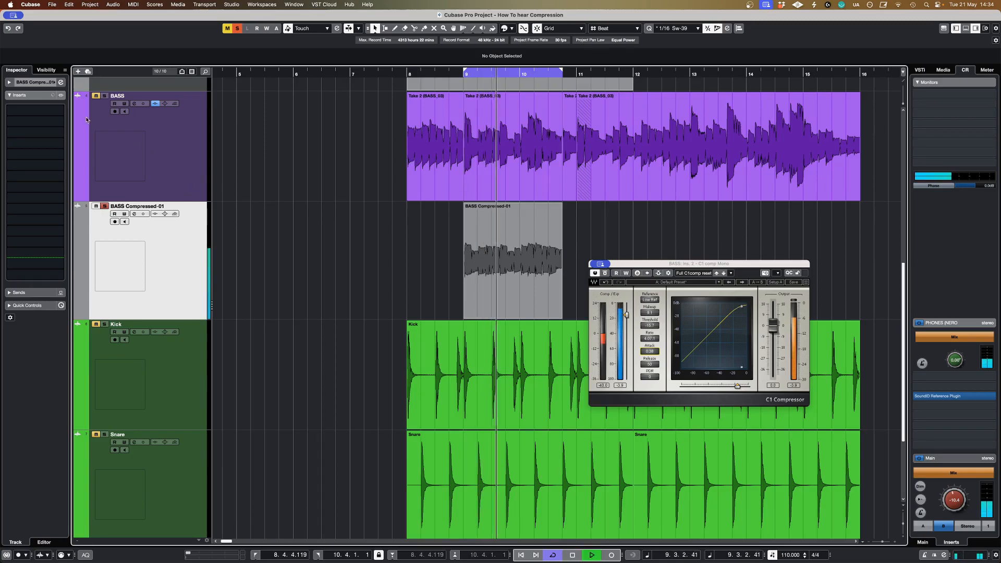
left_click(155, 104)
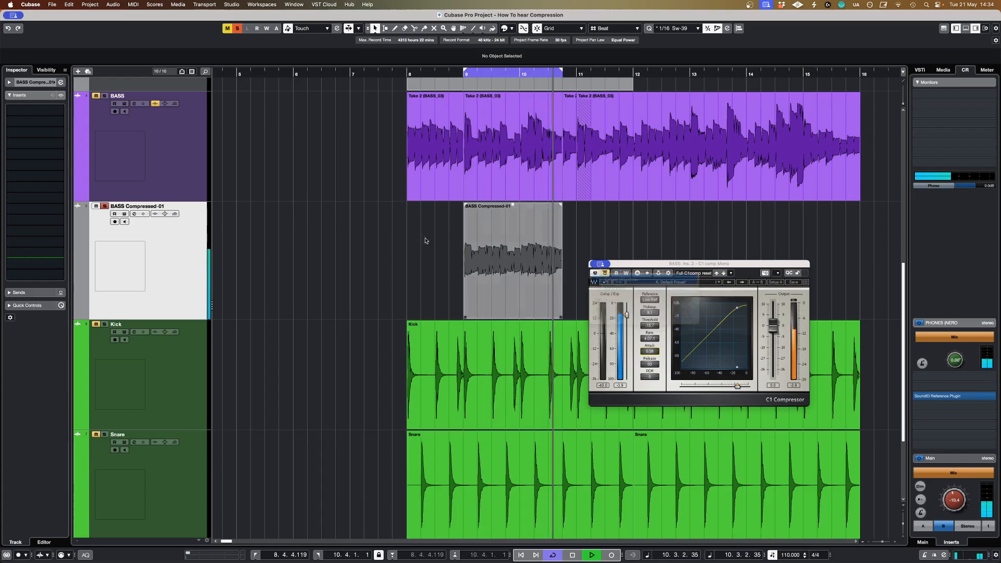
left_click(597, 265)
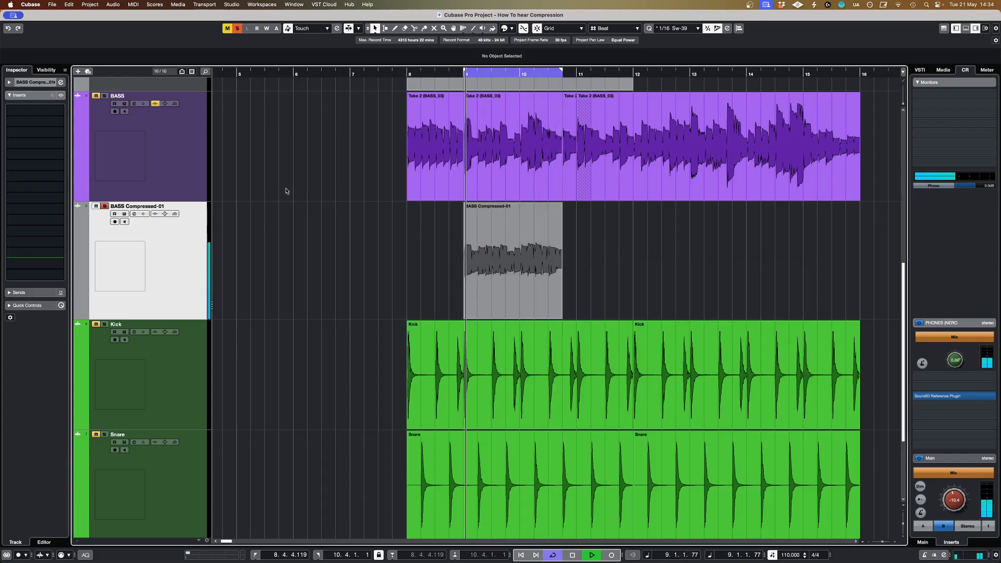
left_click(187, 160)
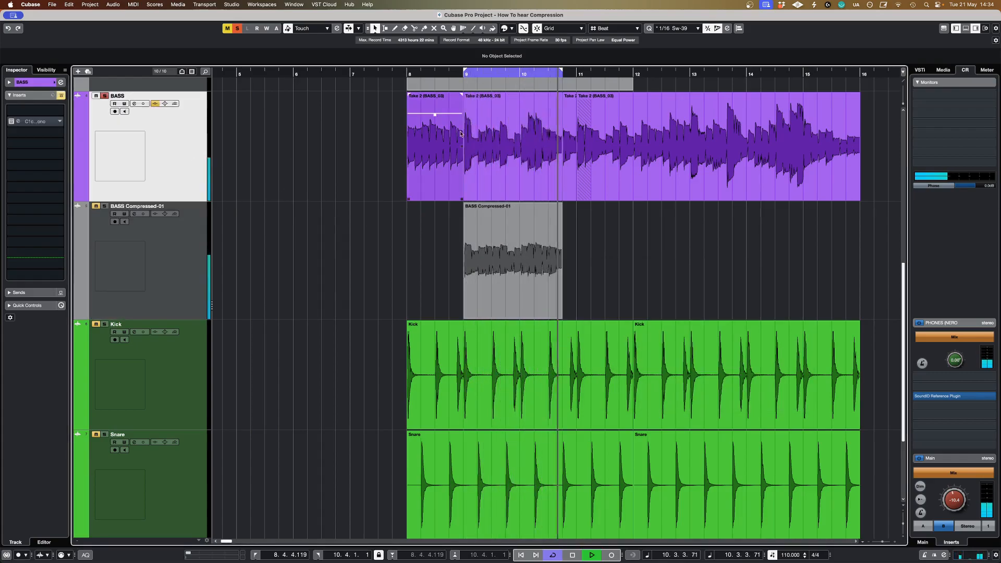
left_click(483, 160)
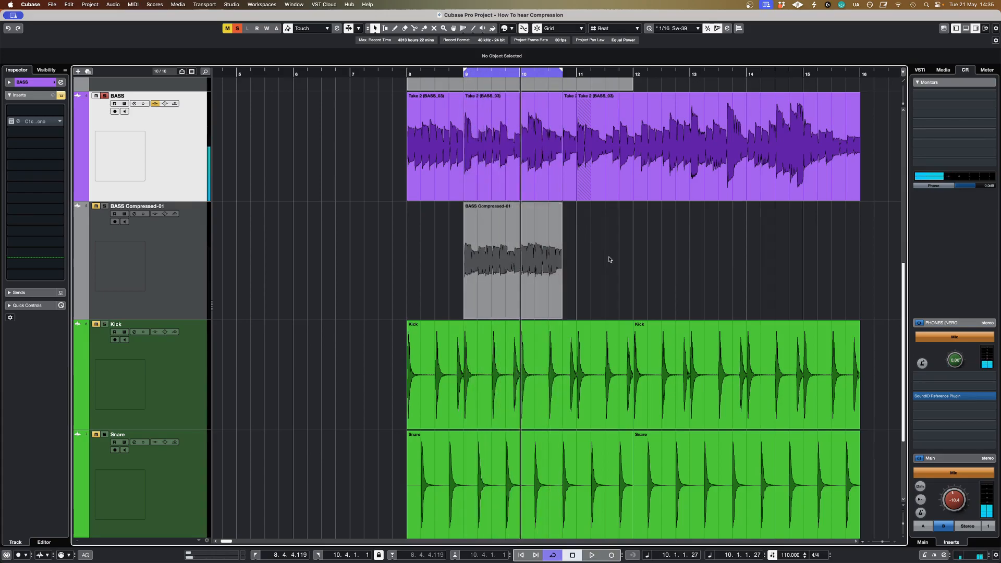
left_click(10, 121)
Step: Set the loop range to the VOCAL Compressed-03 clip and play the compressed vocal with the bass and drums
scroll(292, 219, "up", 5)
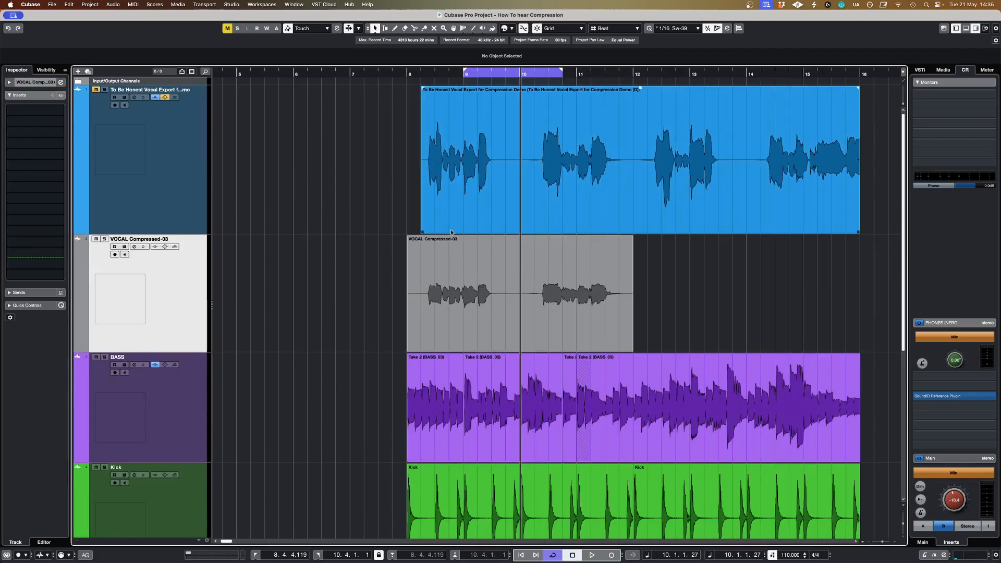
left_click(428, 261)
key("p")
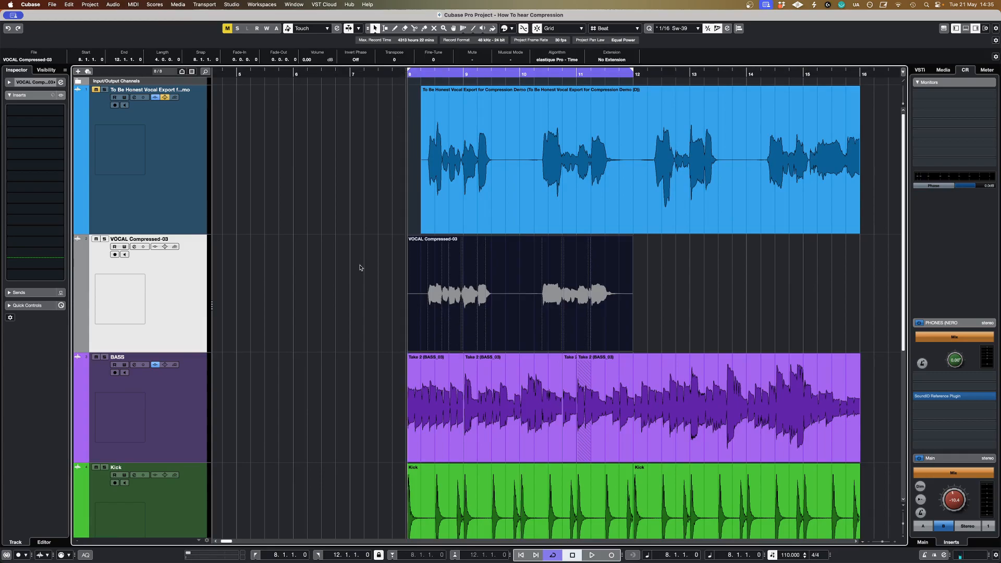
key("space")
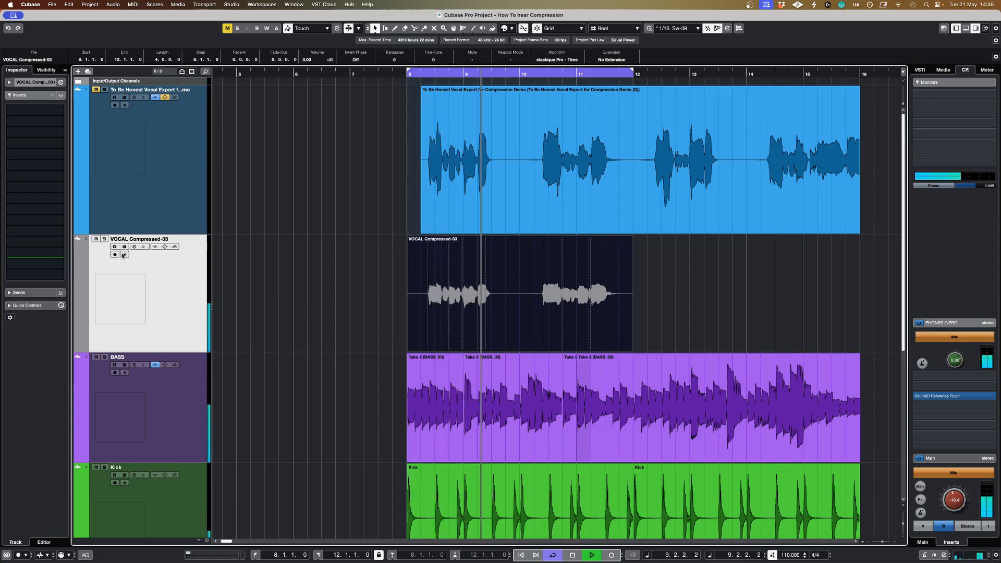
Step: Play the mix from the loop start with the original vocal replacing VOCAL Compressed-03 and the vocal and BASS inserts bypassed
left_click(158, 367)
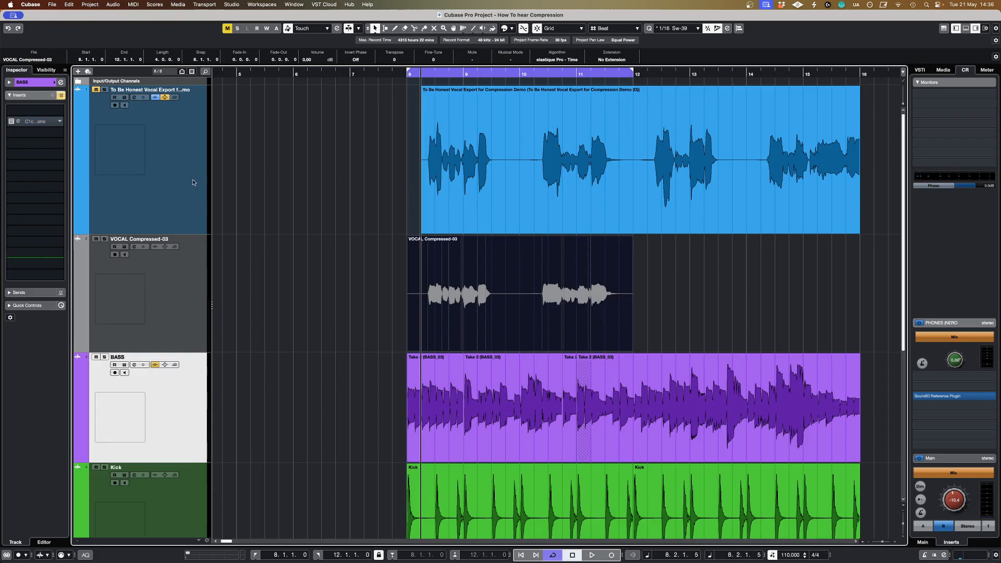
left_click(140, 155)
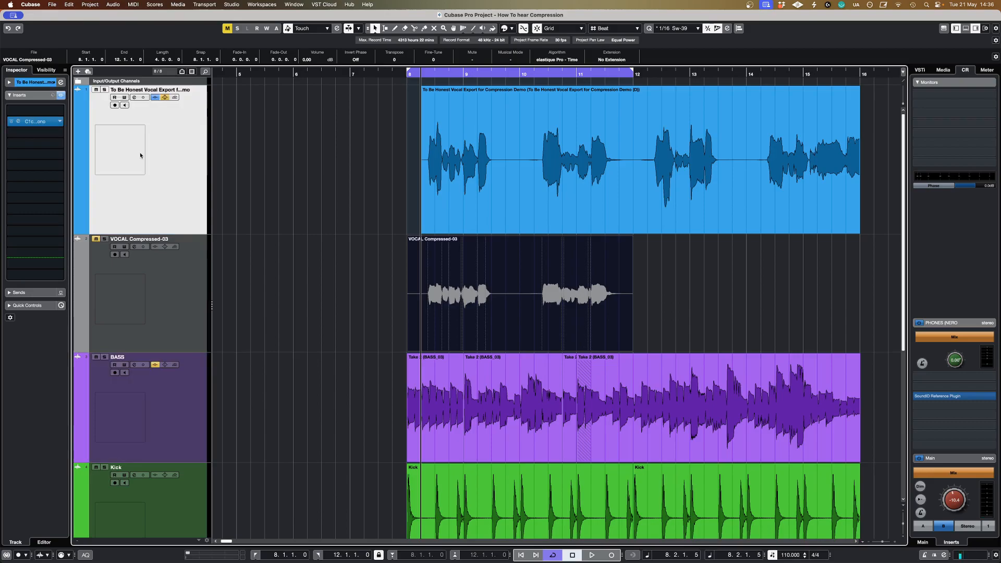
left_click(61, 96)
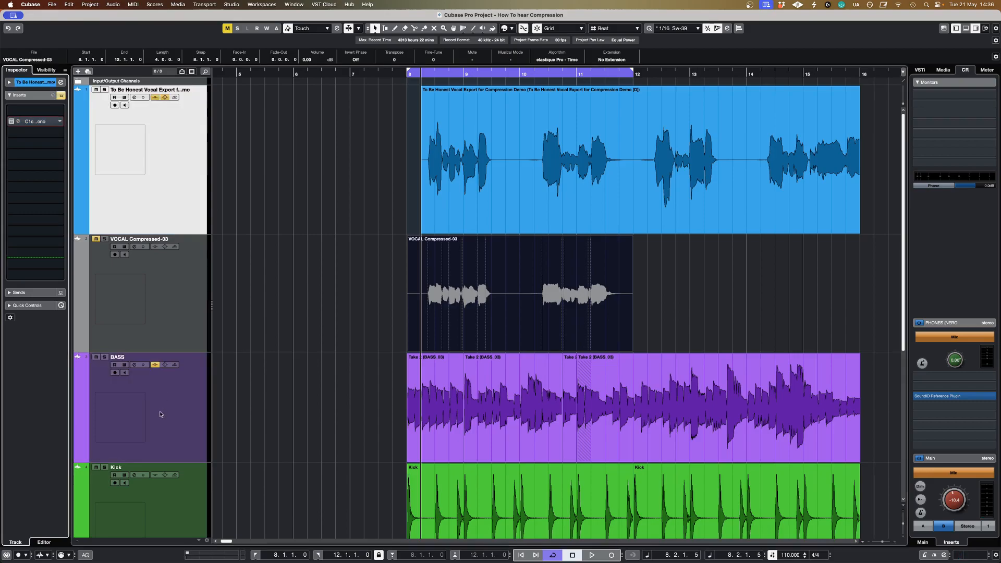
left_click(408, 82)
key("space")
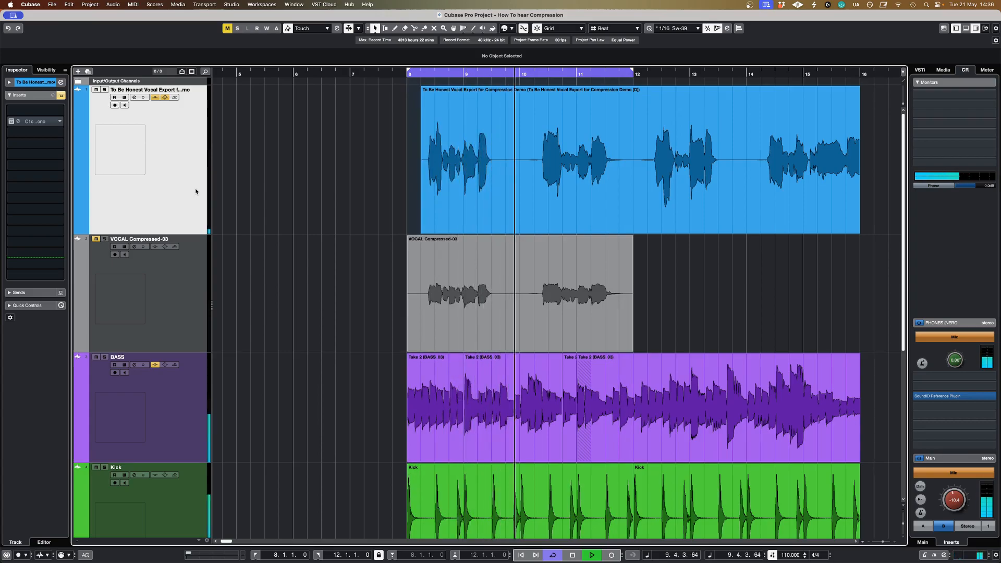
key("space")
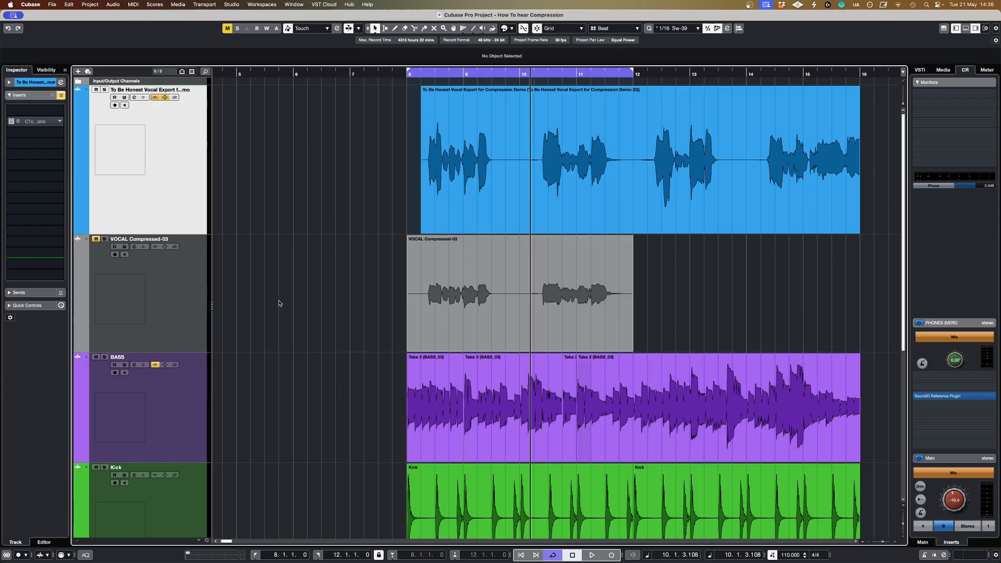
Step: Solo the BASS track with its inserts reactivated, and place its open C1 compressor window over the start of the bass clip
scroll(319, 325, "down", 3)
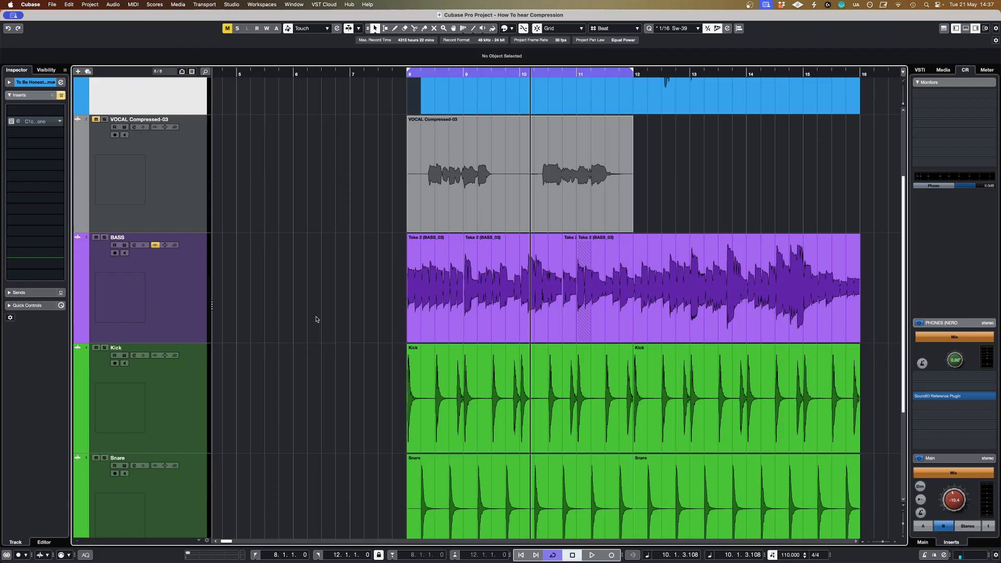
scroll(316, 319, "up", 4)
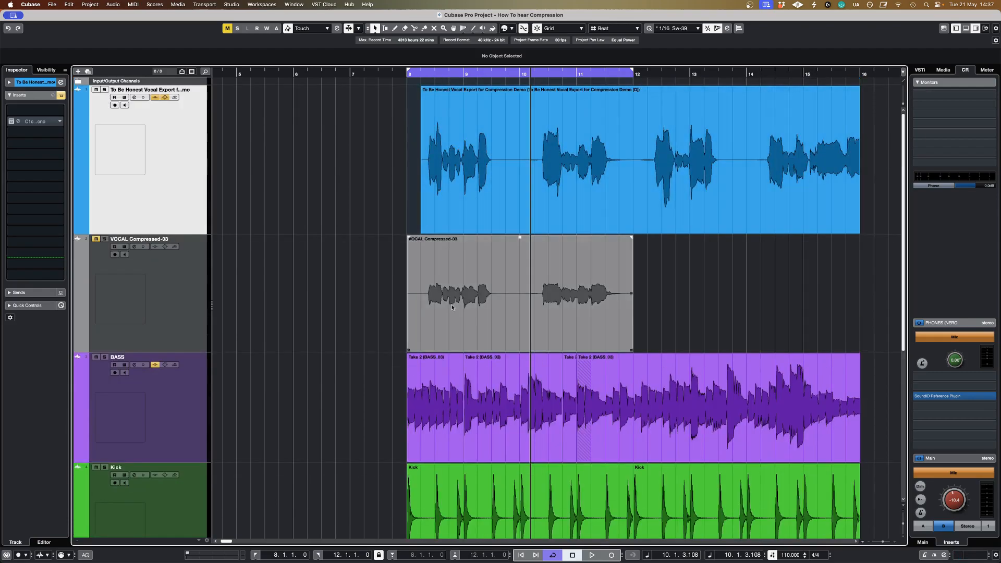
scroll(506, 316, "down", 3)
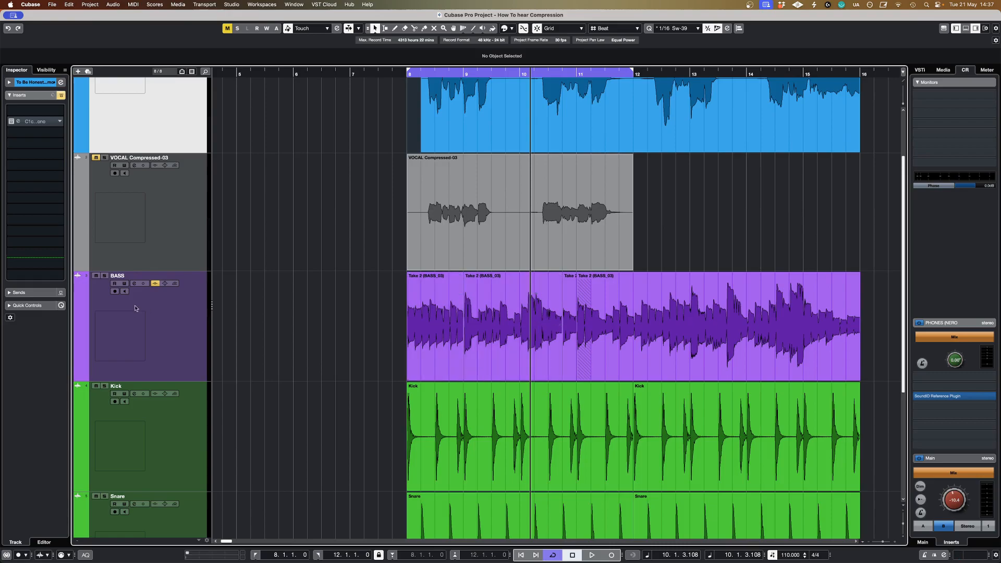
left_click(182, 329)
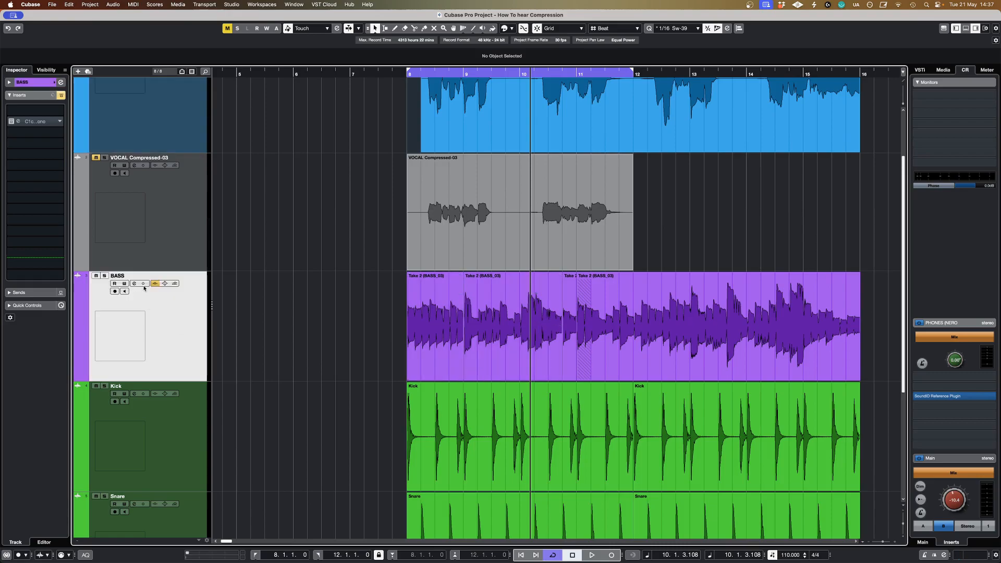
left_click(104, 277)
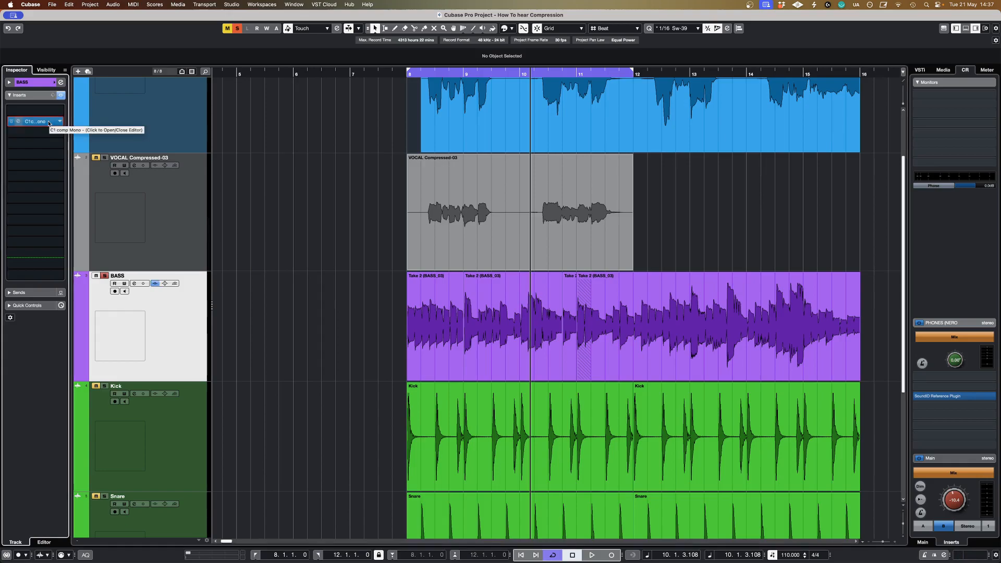
left_click(47, 121)
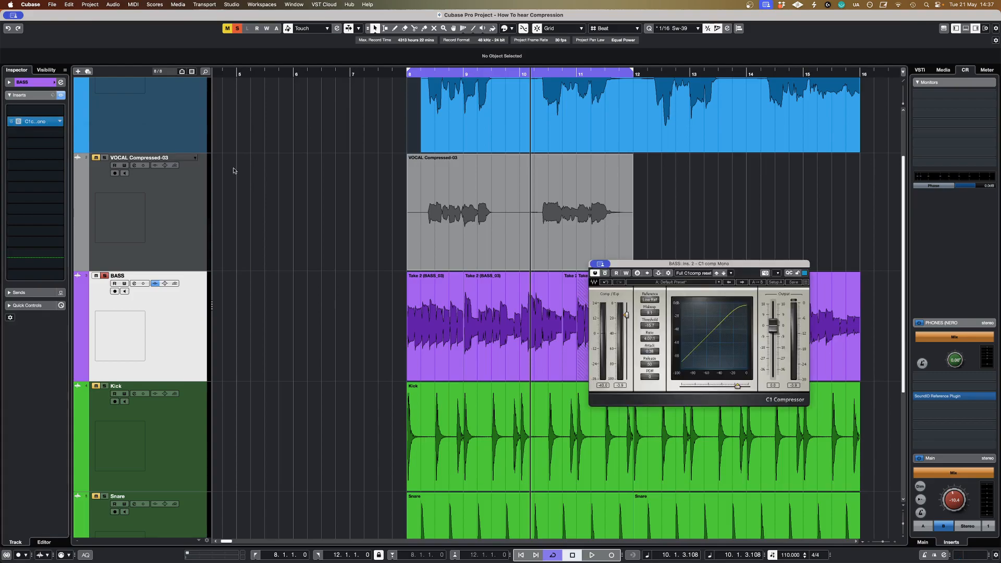
left_click_drag(631, 267, 447, 267)
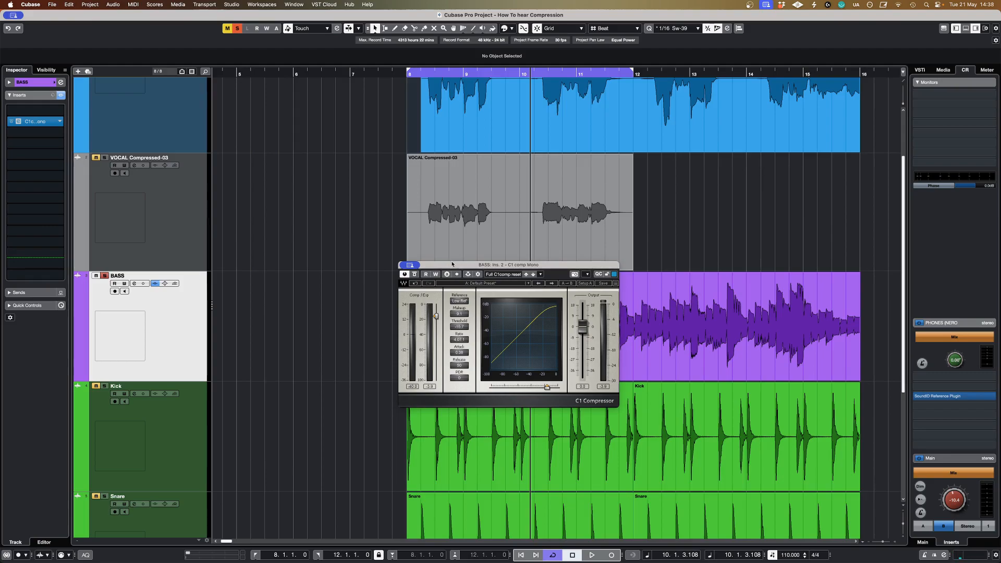
left_click_drag(450, 267, 453, 265)
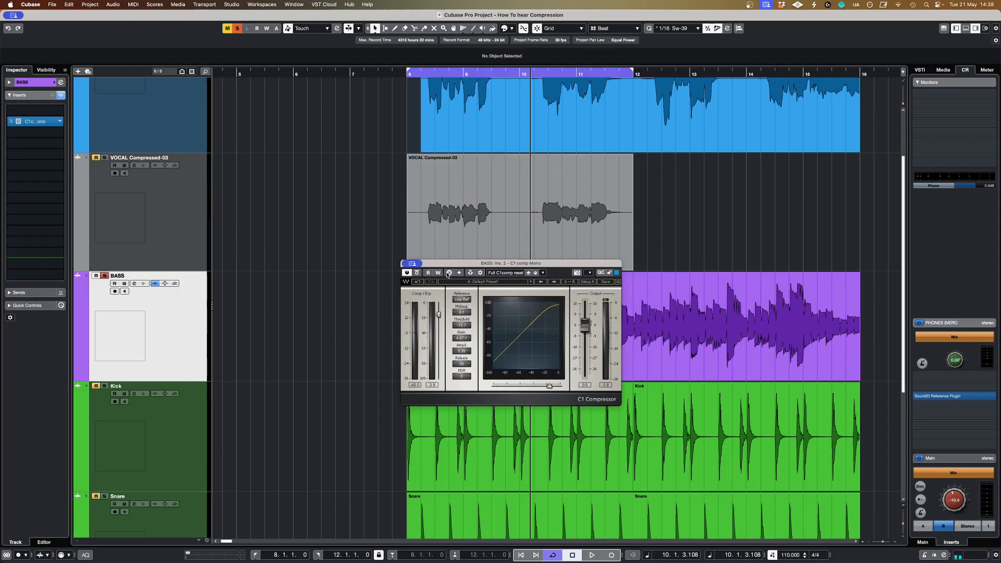
Step: Play the soloed bass and lower the C1 compressor's threshold slightly for more gain reduction
key("space")
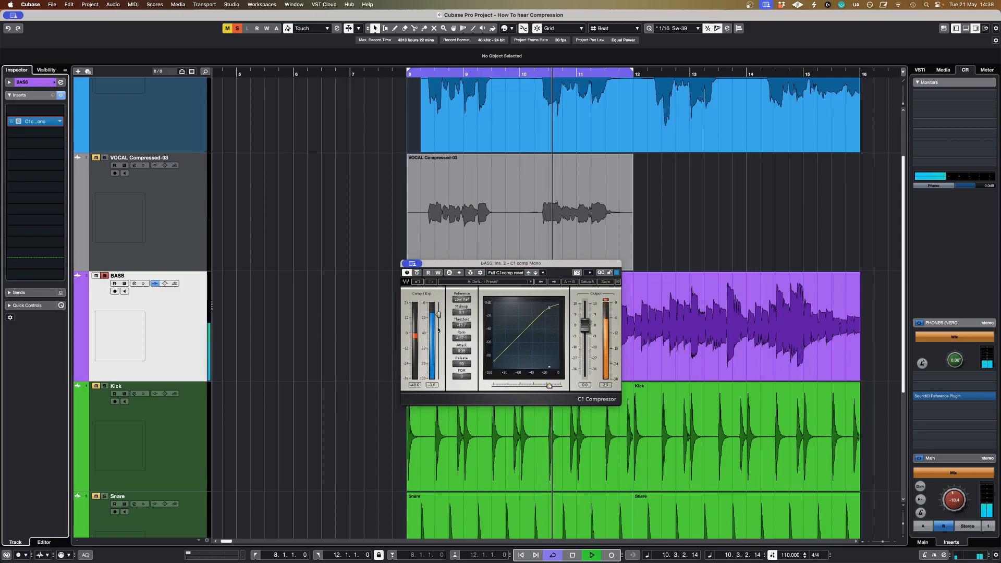
left_click_drag(439, 315, 438, 319)
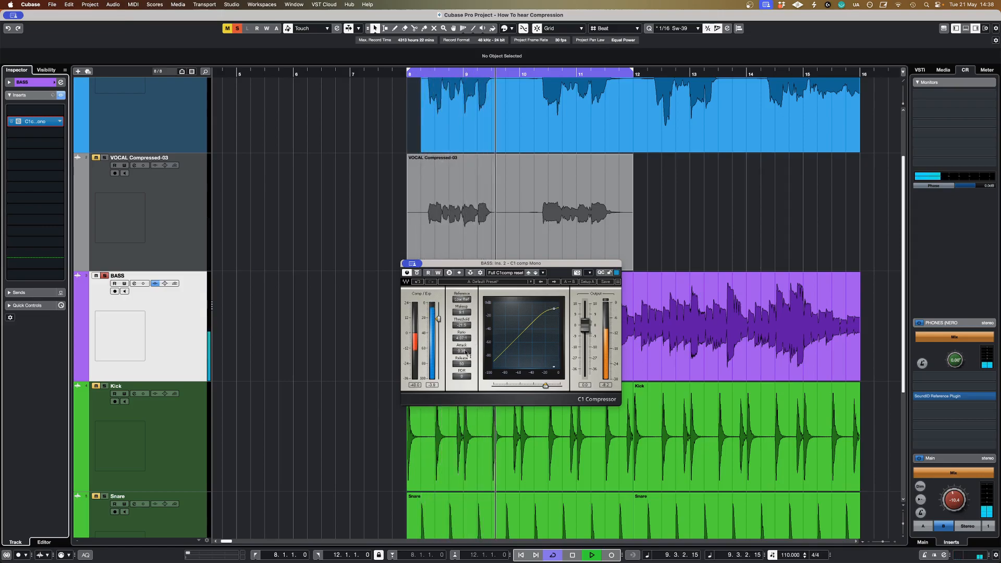
key("space")
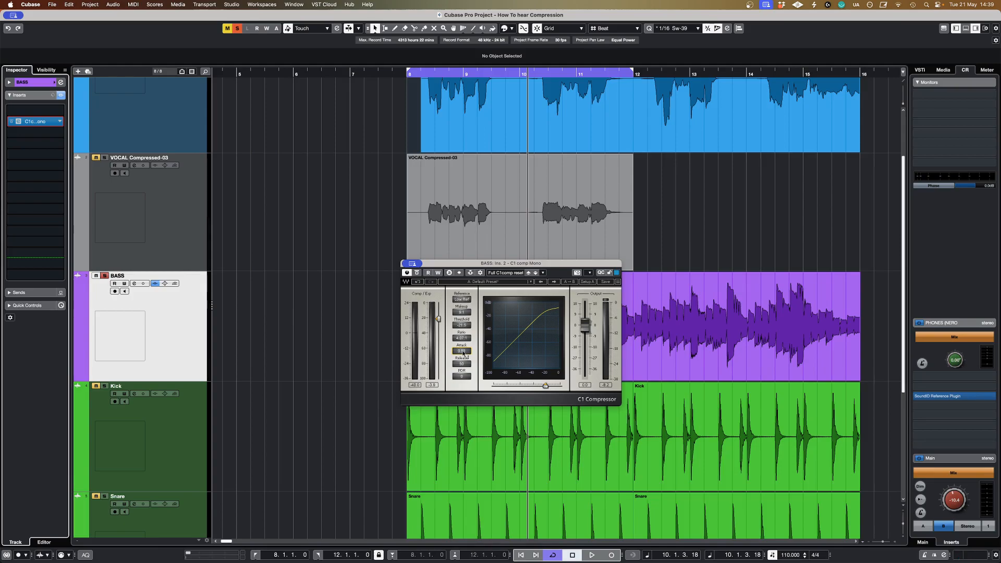
Step: Lengthen the bass compressor's attack to about 2.4 ms and compare the bypassed bass with the compressed sound
mouse_move(464, 353)
left_mouse_down()
mouse_move(463, 339)
mouse_move(480, 354)
left_mouse_up()
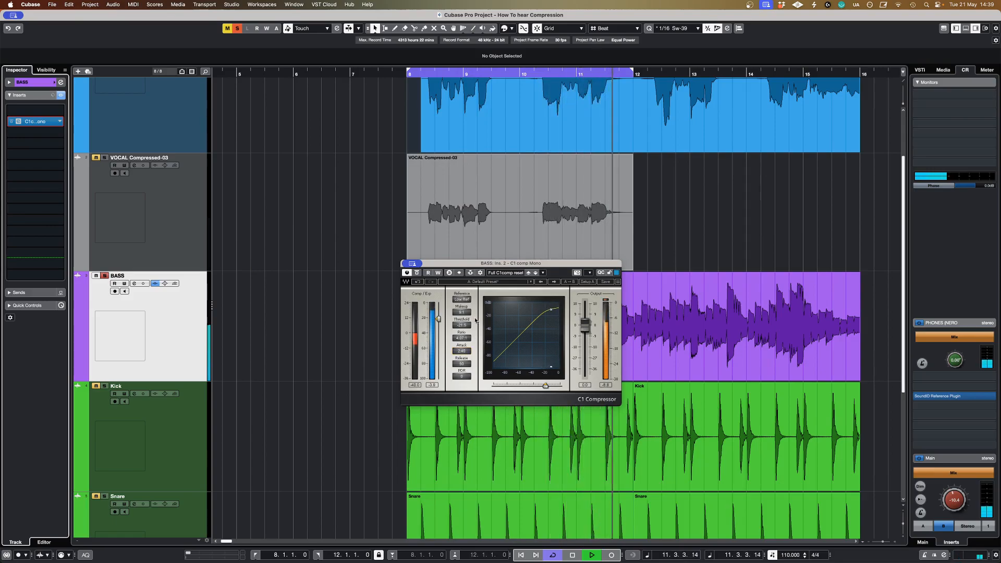
left_click(417, 274)
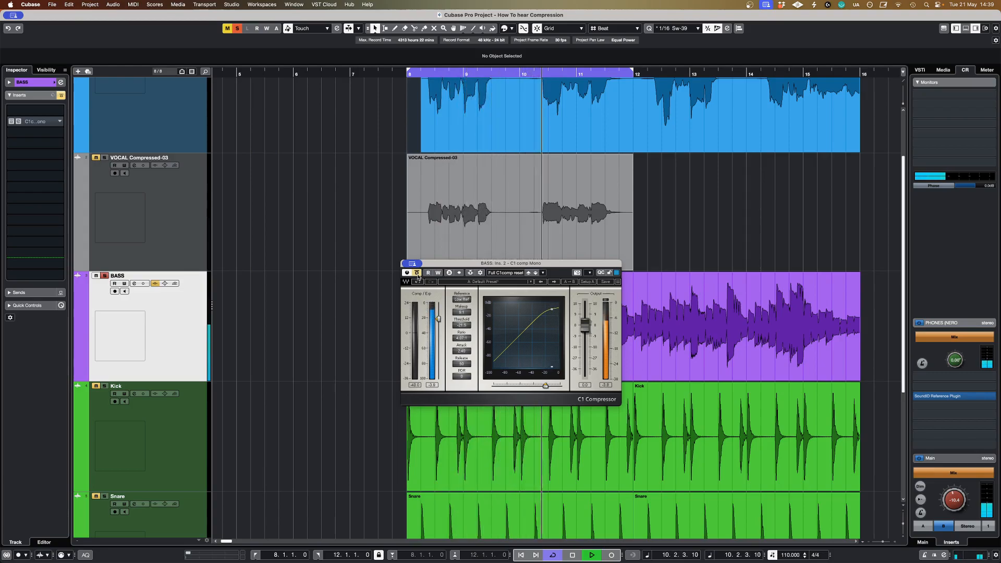
left_click(417, 273)
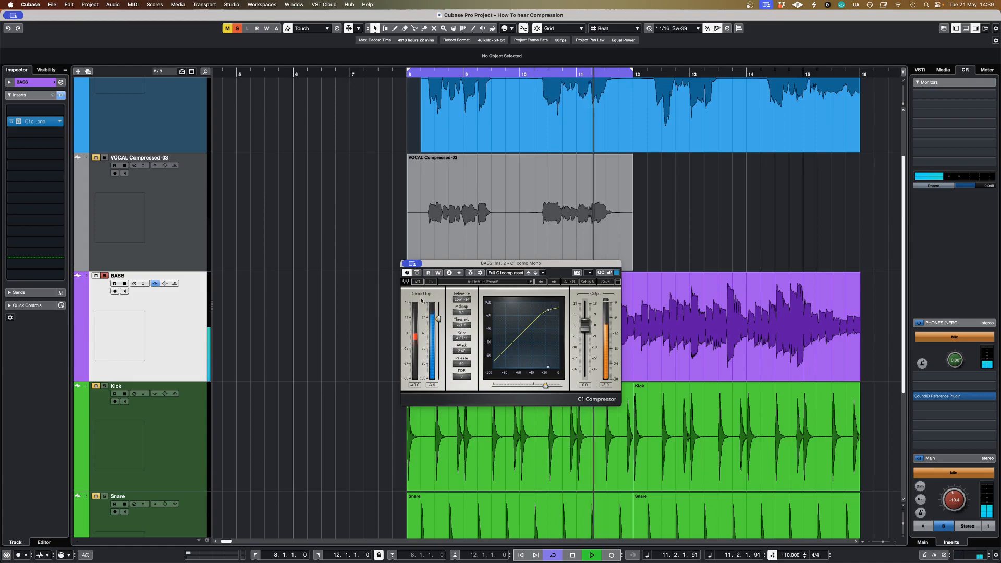
Step: Lengthen the bass compressor's attack beyond 2.4 ms and switch the effect's bypass on and off to hear the difference
left_click_drag(461, 351, 462, 342)
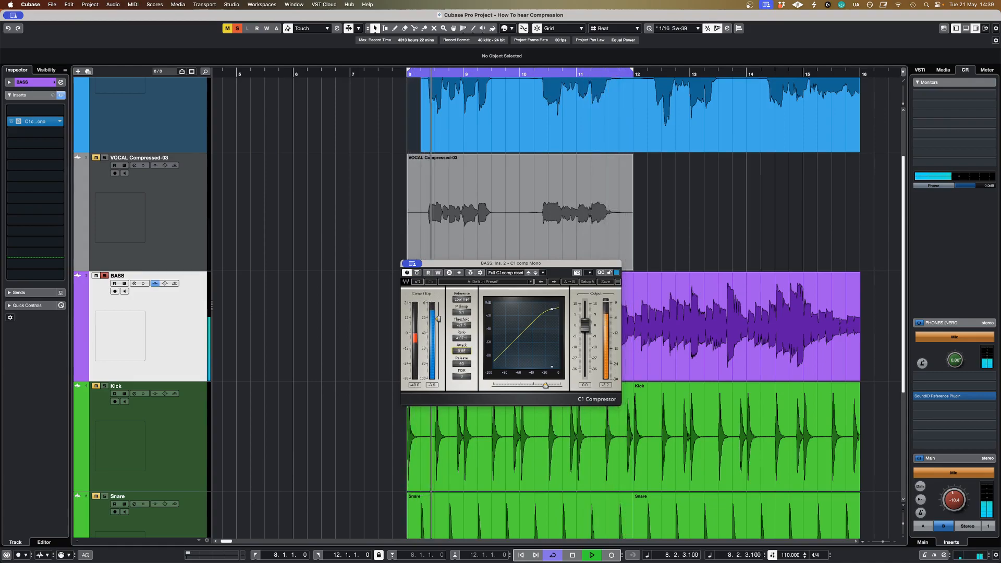
left_click(418, 274)
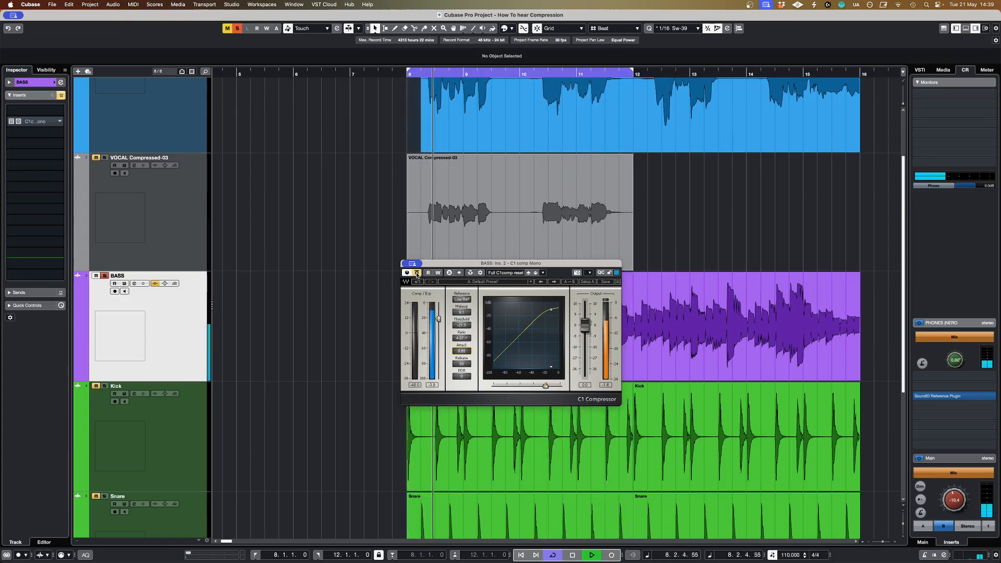
left_click(417, 274)
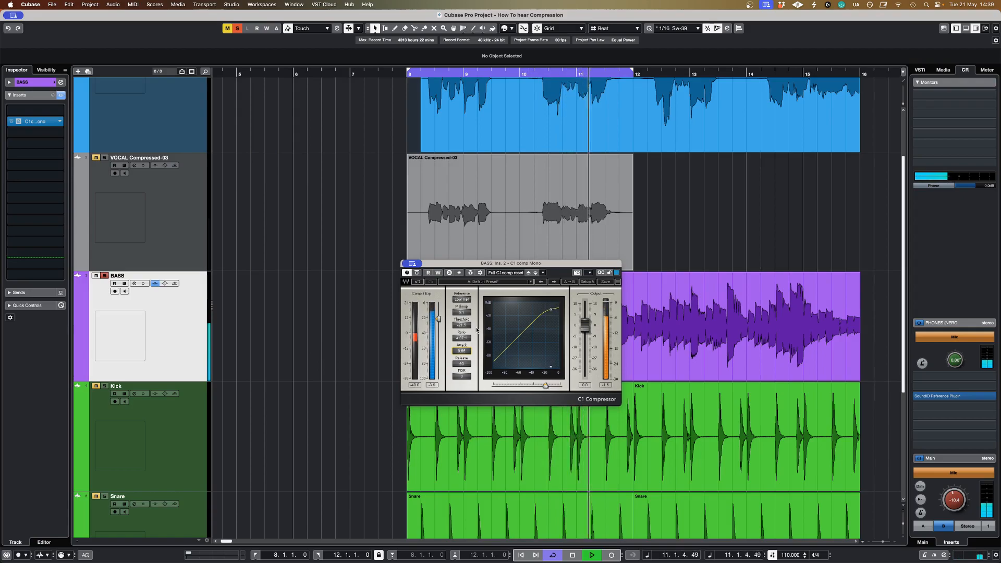
Step: Raise the bass compressor's attack in small increments to about 13 ms and compare it against the bypassed bass
left_click_drag(462, 351, 461, 347)
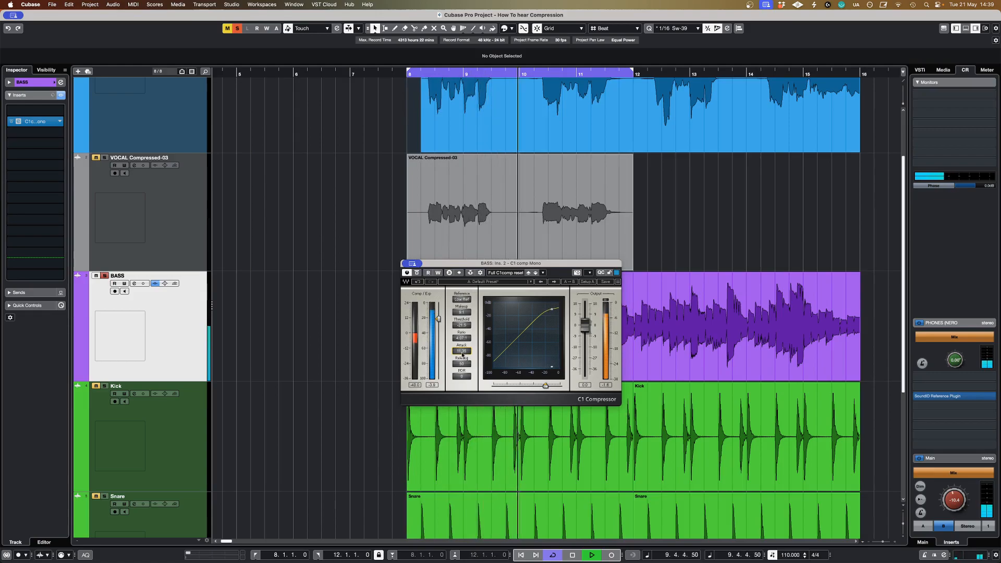
left_click_drag(462, 354, 462, 351)
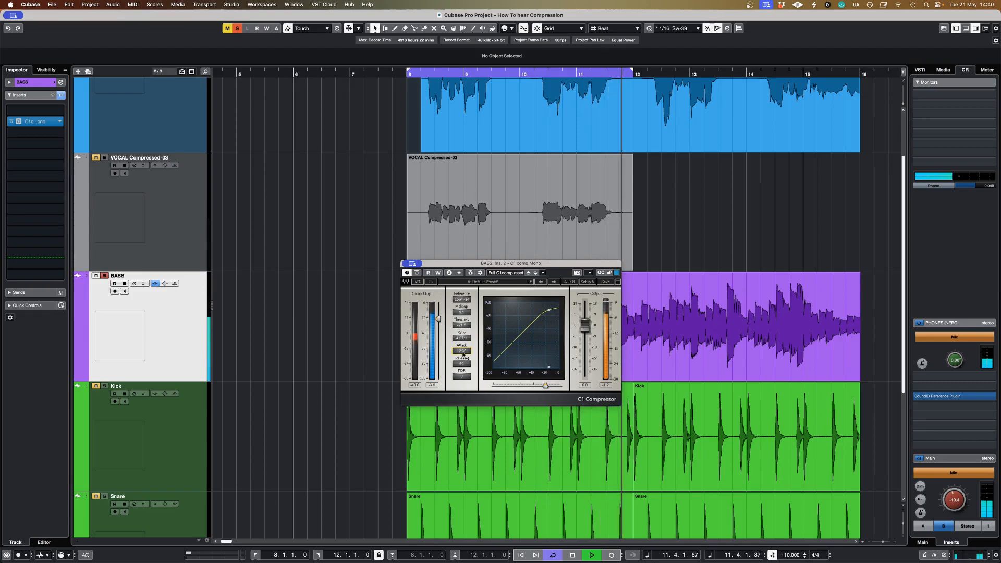
left_click_drag(462, 351, 462, 349)
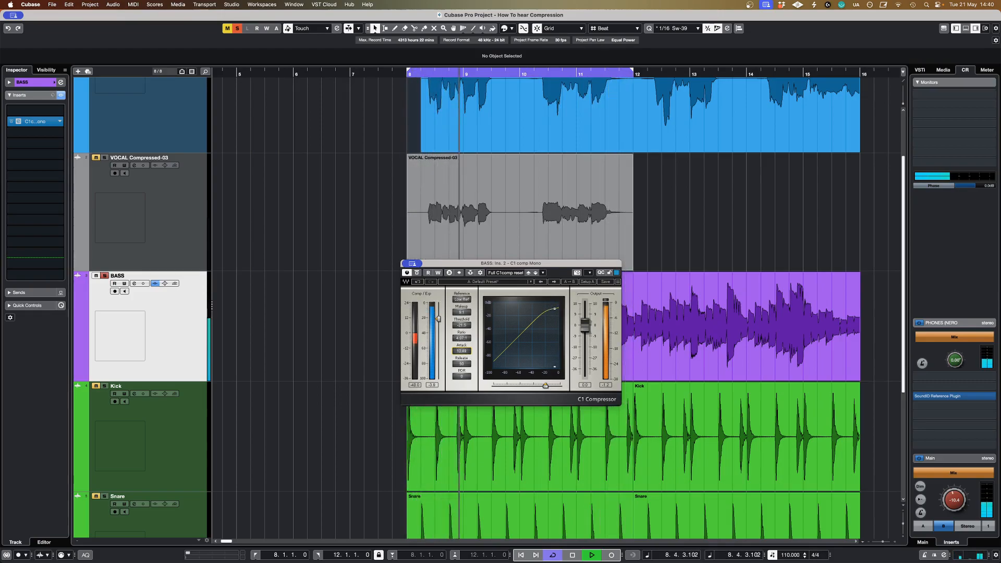
left_click(416, 273)
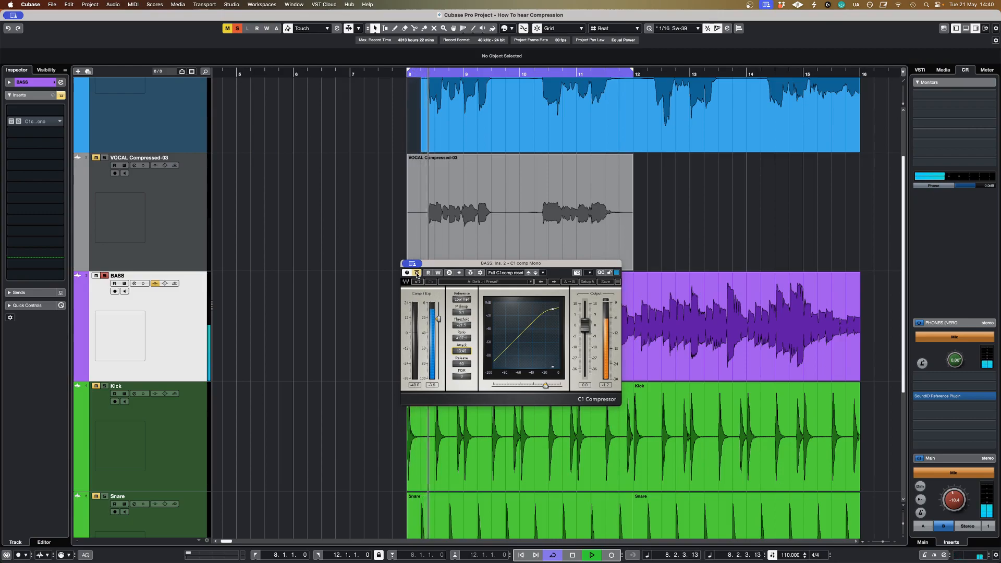
left_click(416, 273)
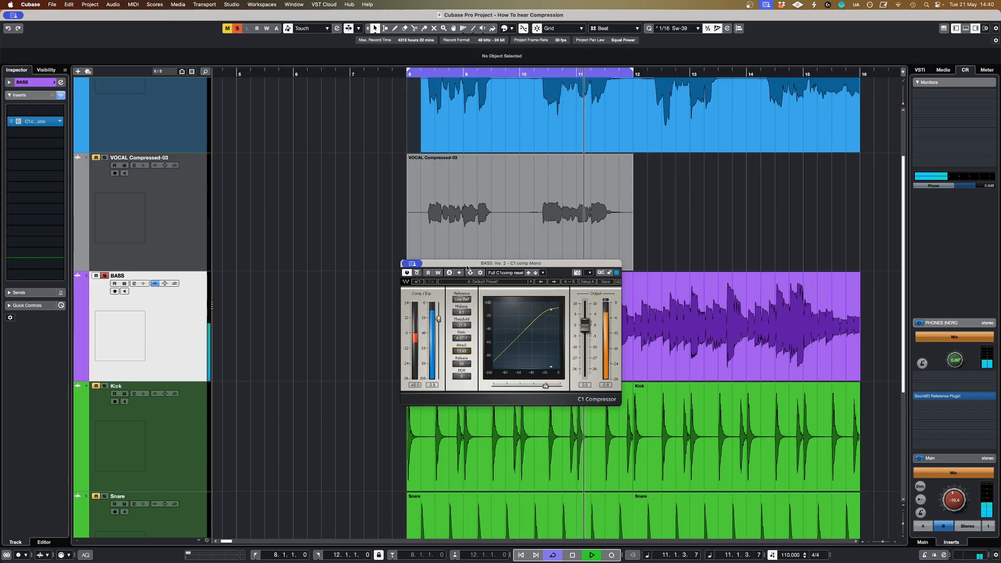
key("space")
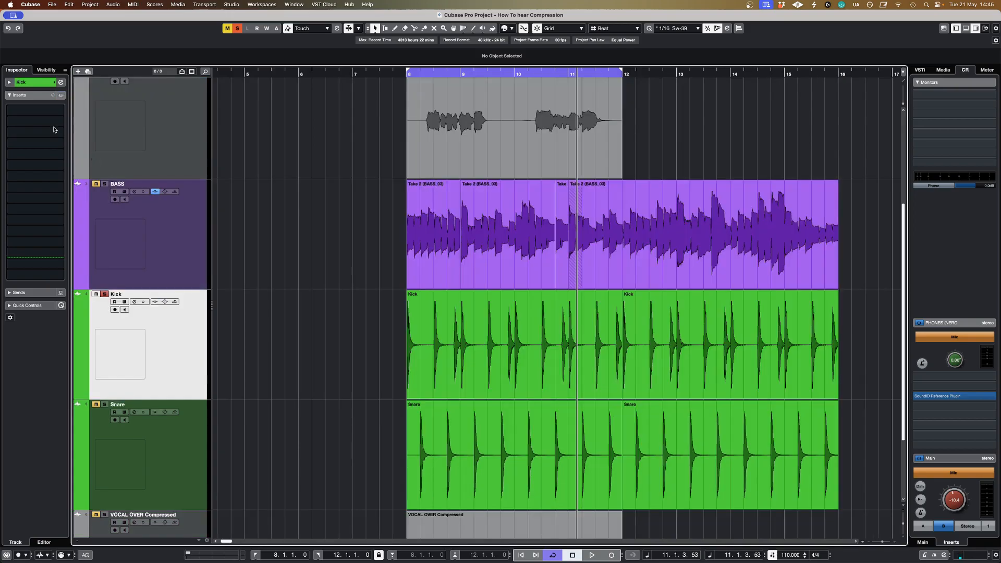
Step: Play the soloed Kick track from the loop start without any compression
key("KP_1")
key("space")
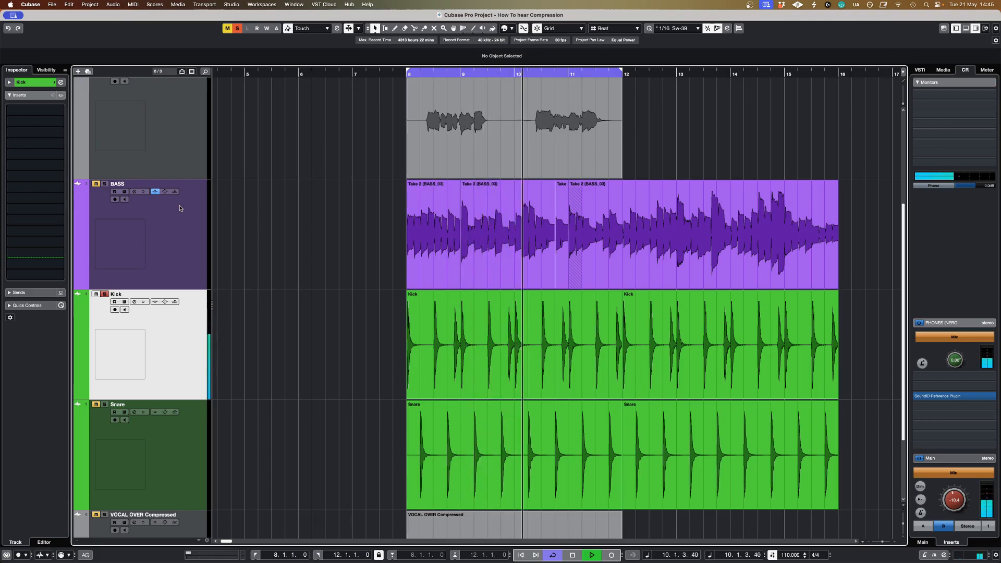
left_click(414, 384)
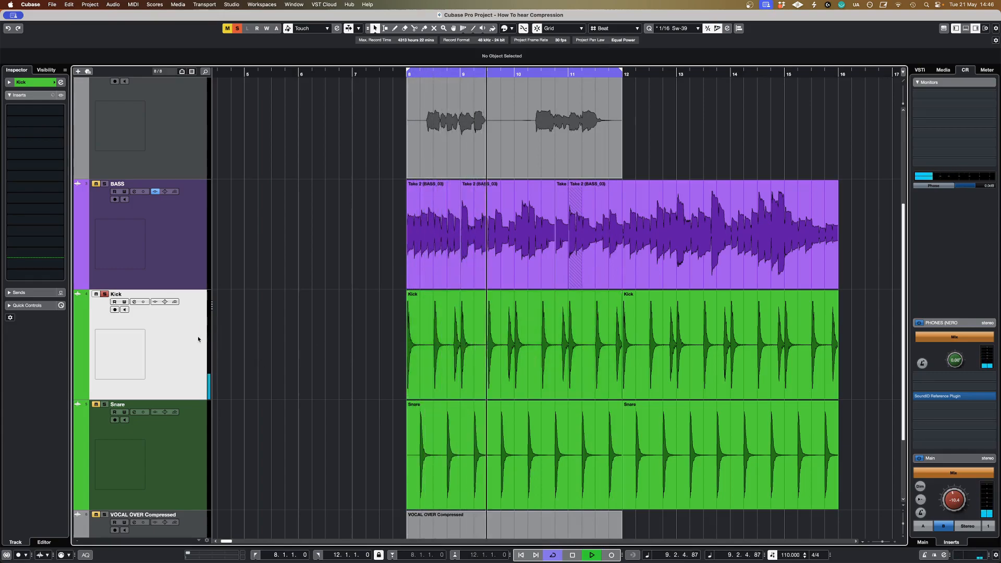
Step: Insert C1 comp Mono on the Kick track and move its window over the first kick clip
left_click(46, 131)
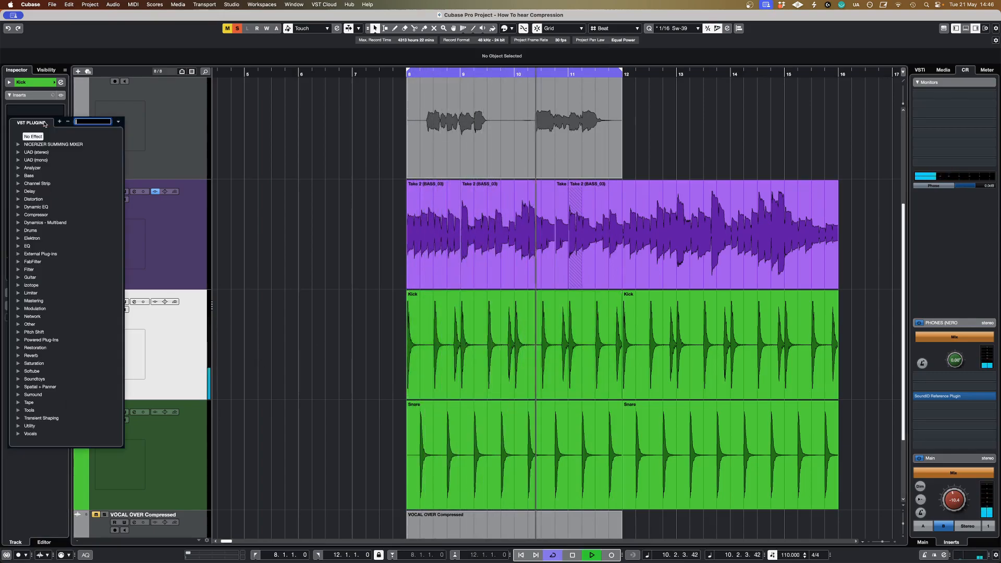
type("c1")
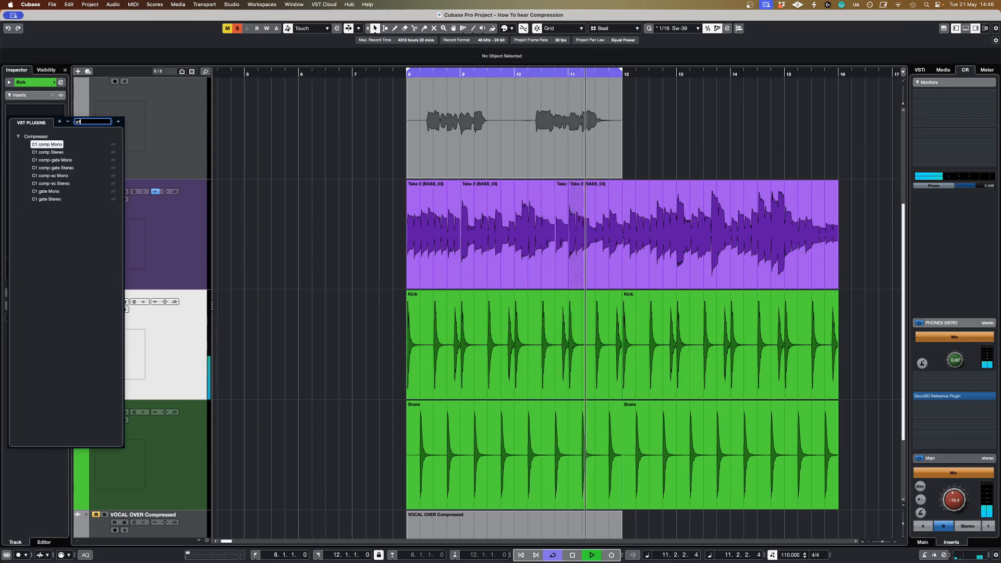
left_click(63, 145)
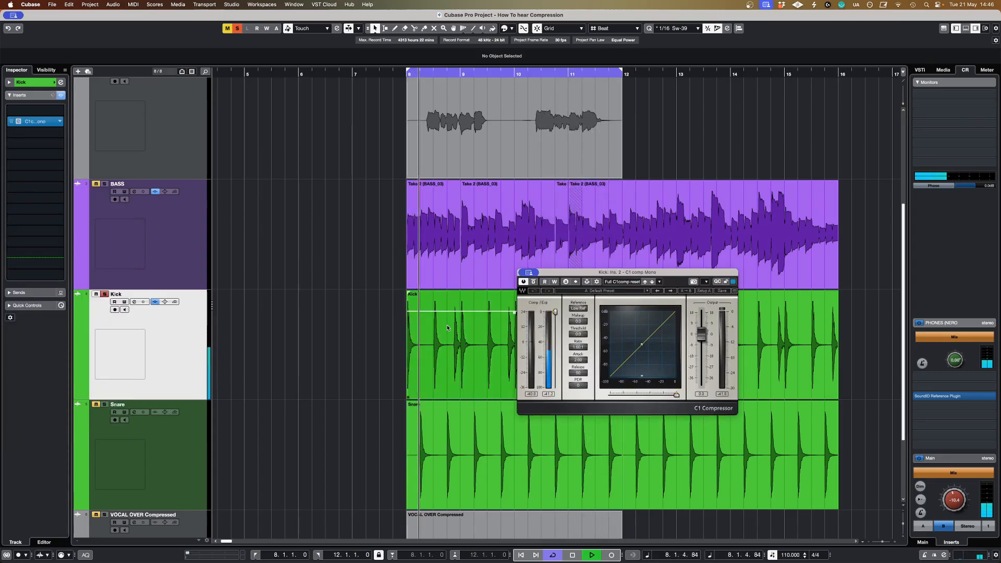
left_click_drag(633, 276, 517, 298)
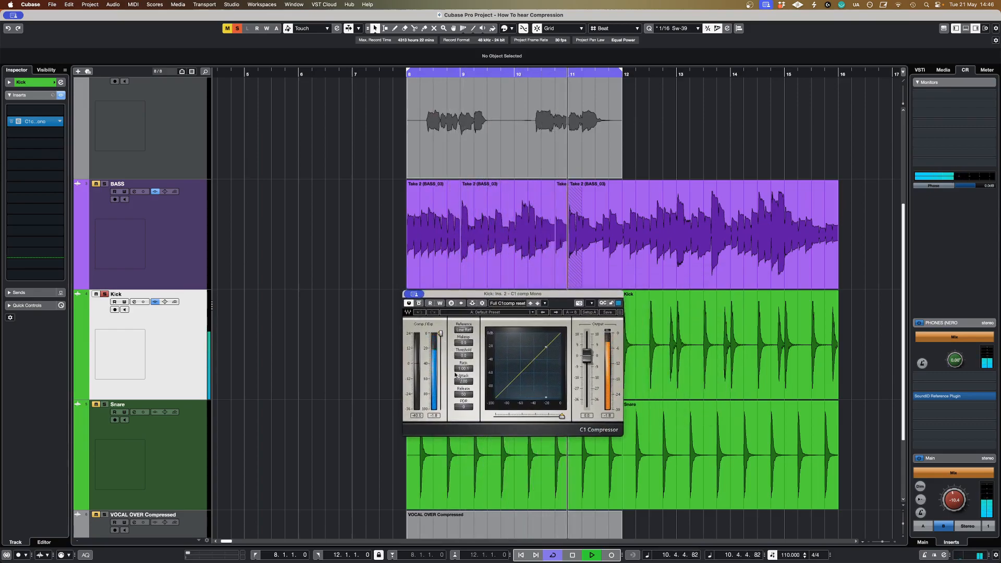
Step: Set the kick compressor to a ratio of about 4:1, an attack of 0.01 and a threshold of about -15.8 dB
mouse_move(463, 369)
left_mouse_down()
mouse_move(464, 345)
mouse_move(464, 363)
left_mouse_up()
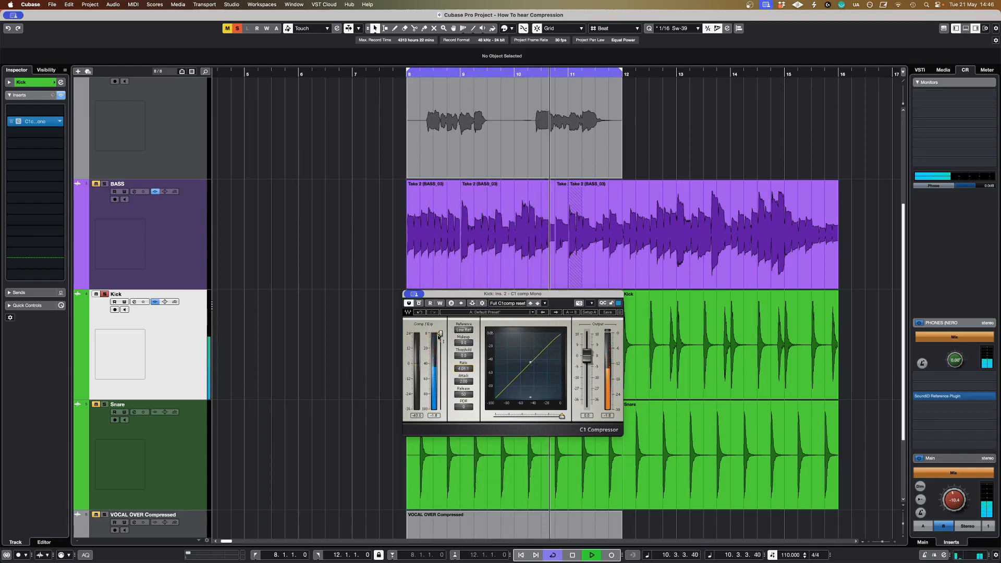
left_click_drag(471, 384, 471, 397)
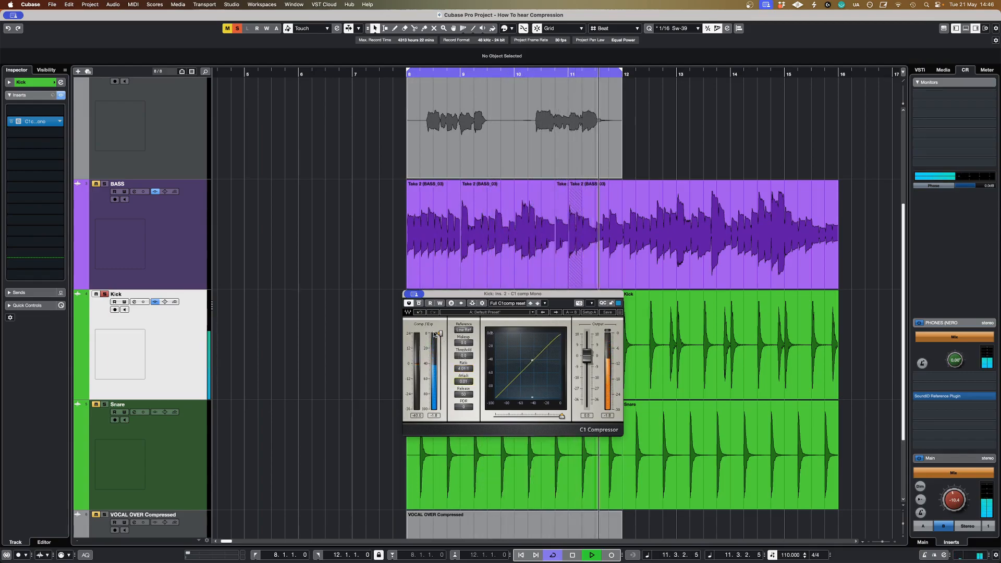
left_click_drag(440, 333, 463, 322)
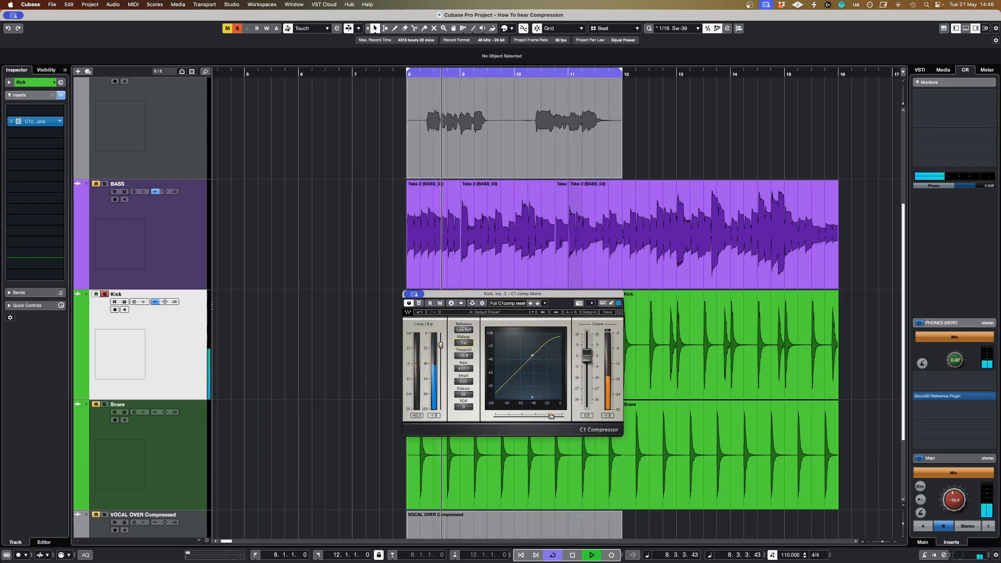
Step: Bypass and re-enable the kick compressor during playback to compare both sounds, and stop playback
left_click(419, 303)
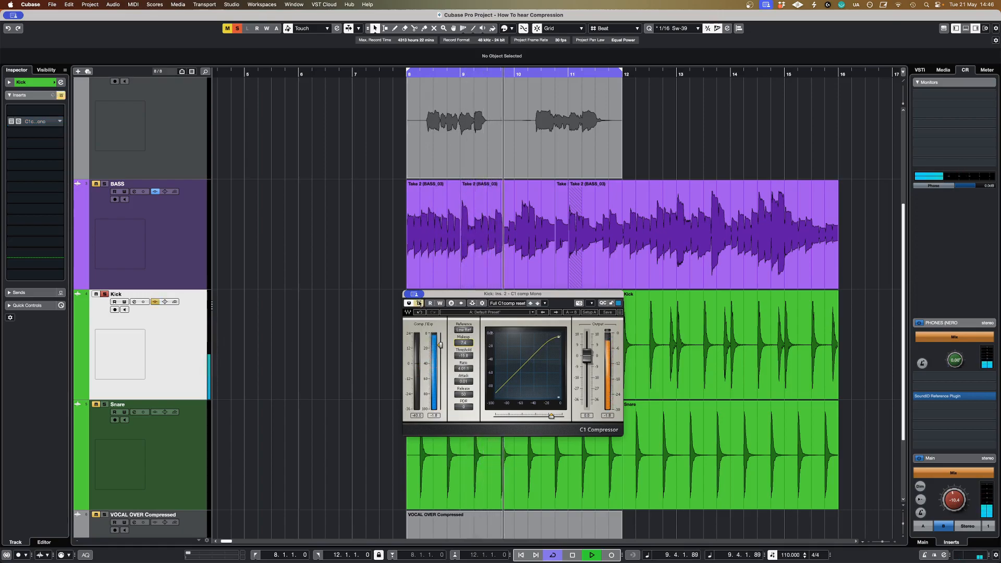
left_click(419, 303)
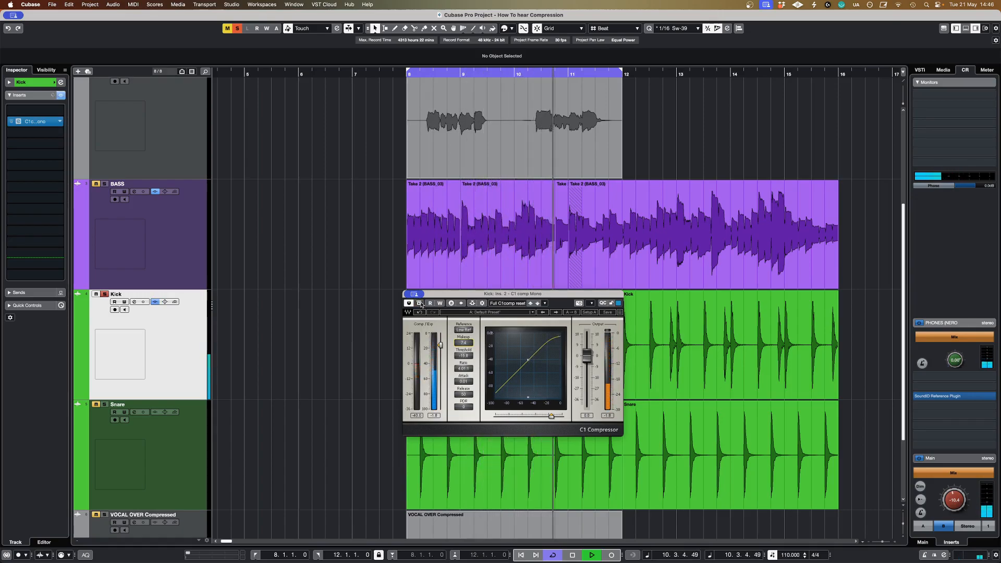
key("space")
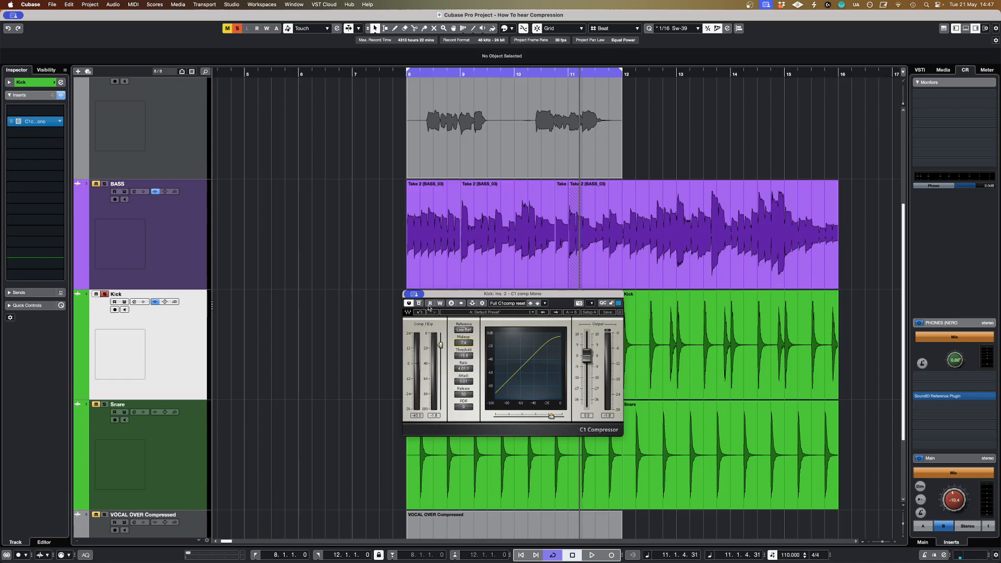
Step: Move the compressor window up over the bass clips and compare the playing kick with and without compression
left_click_drag(427, 295, 527, 188)
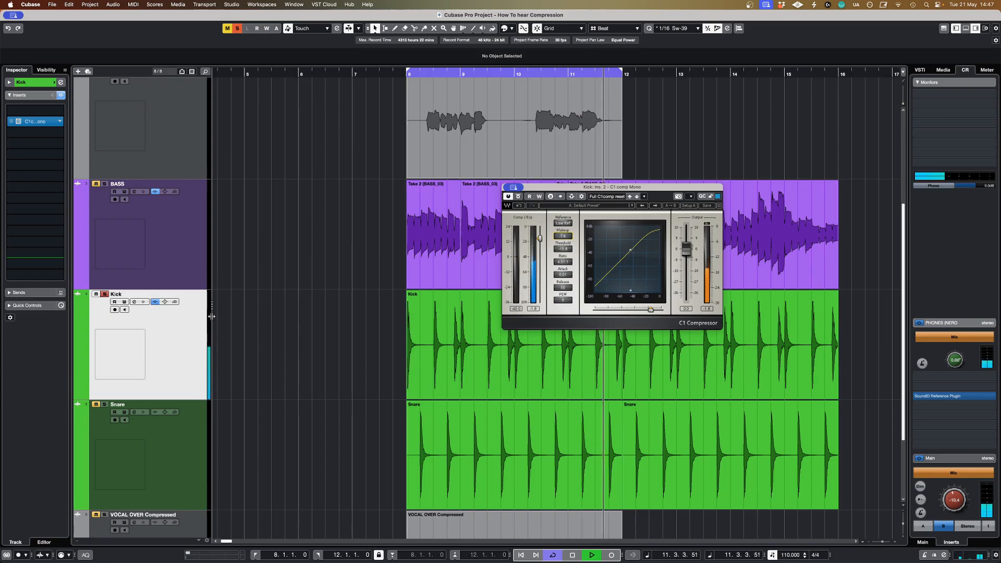
left_click(518, 197)
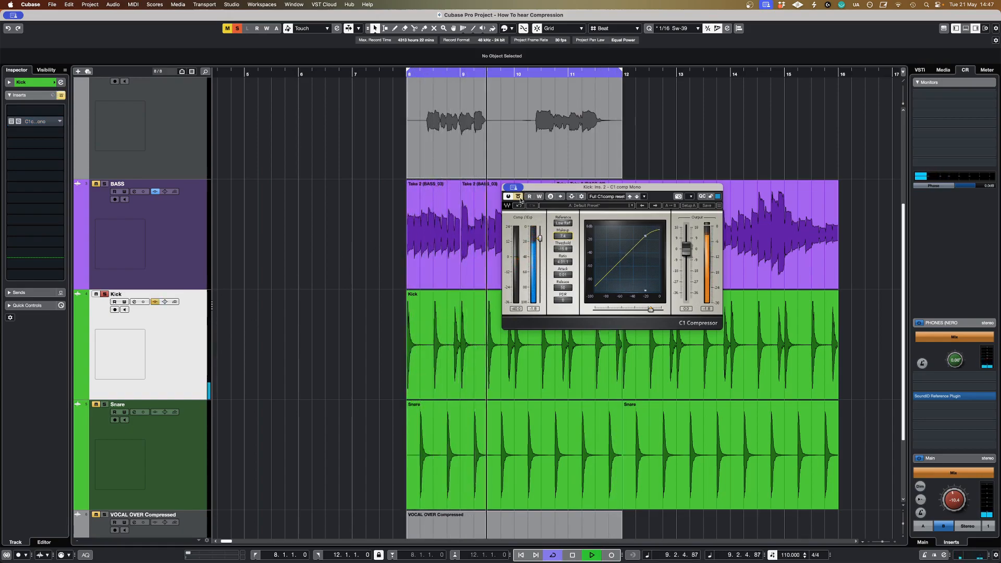
left_click(520, 199)
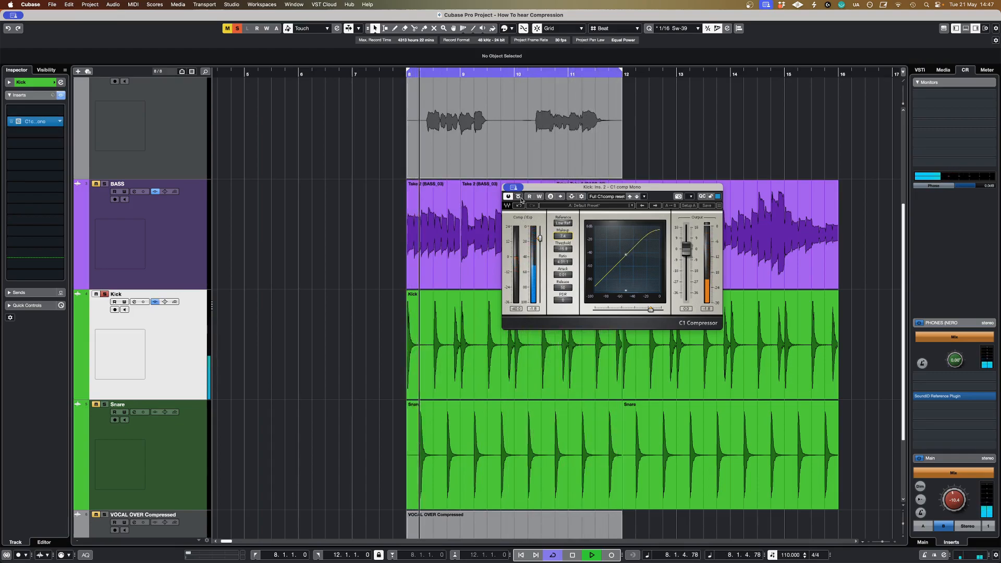
key("space")
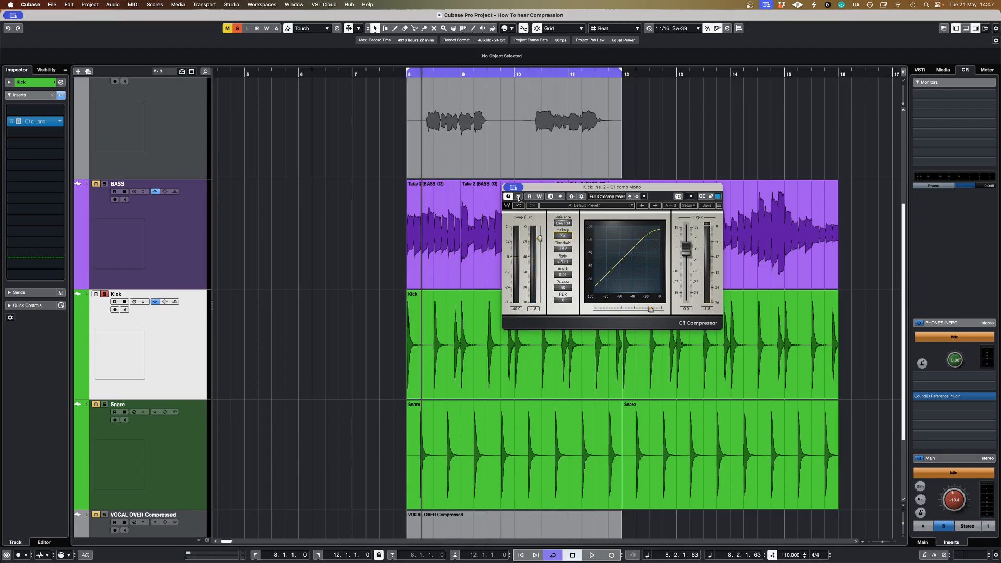
Step: Replay the kick and switch the compressor's bypass on and off repeatedly to hear the effect of the fast attack
key("space")
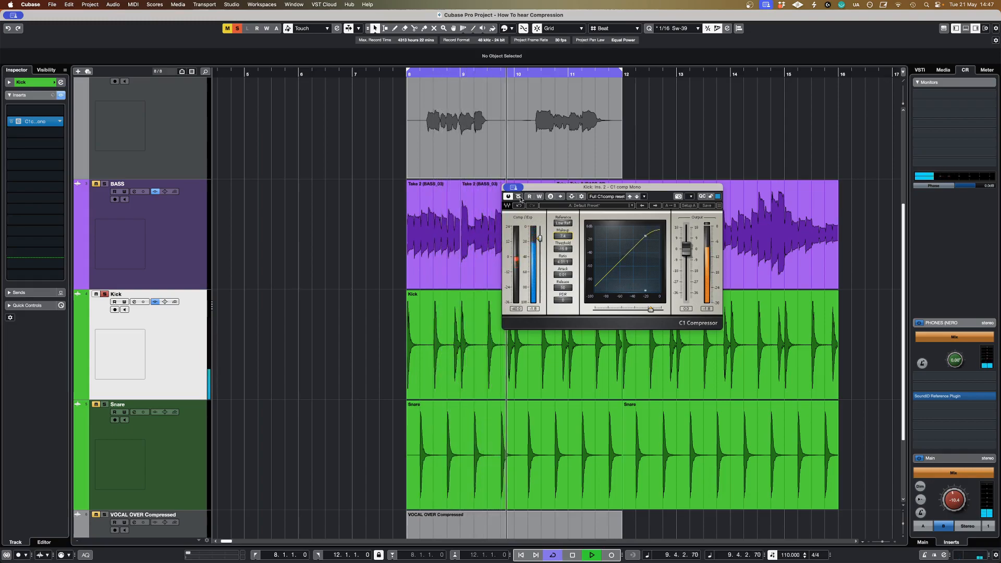
left_click(518, 196)
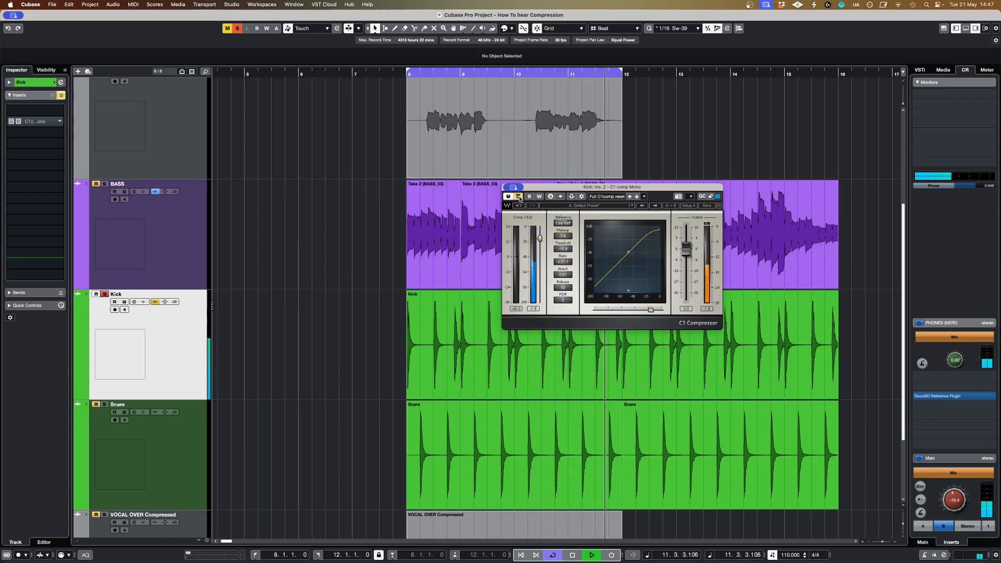
left_click(518, 196)
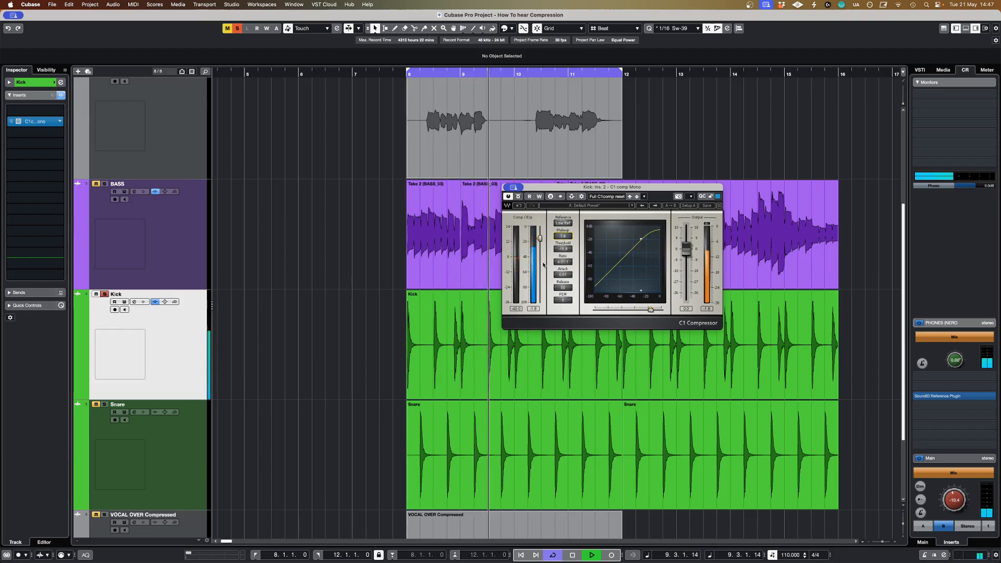
left_click(518, 197)
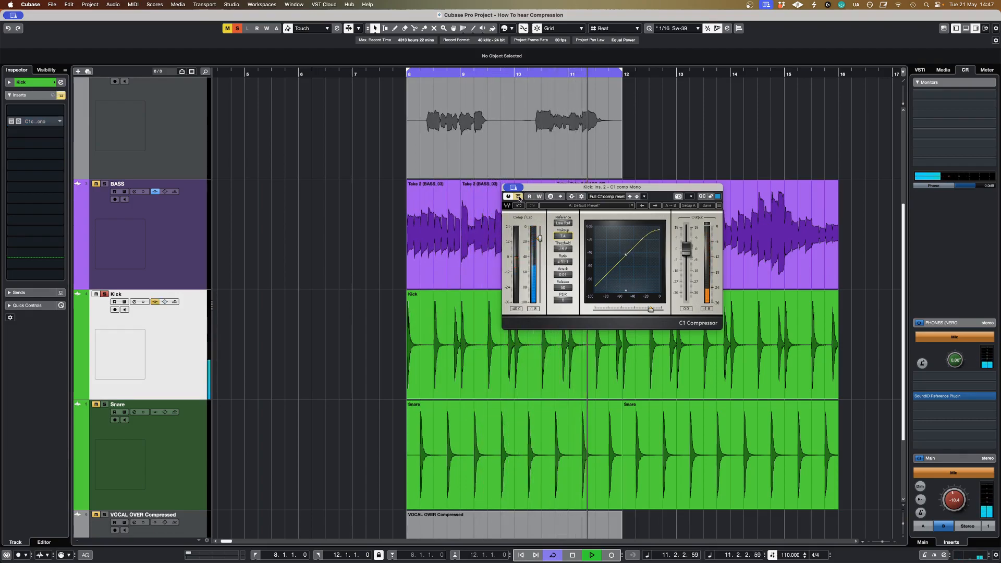
left_click(518, 197)
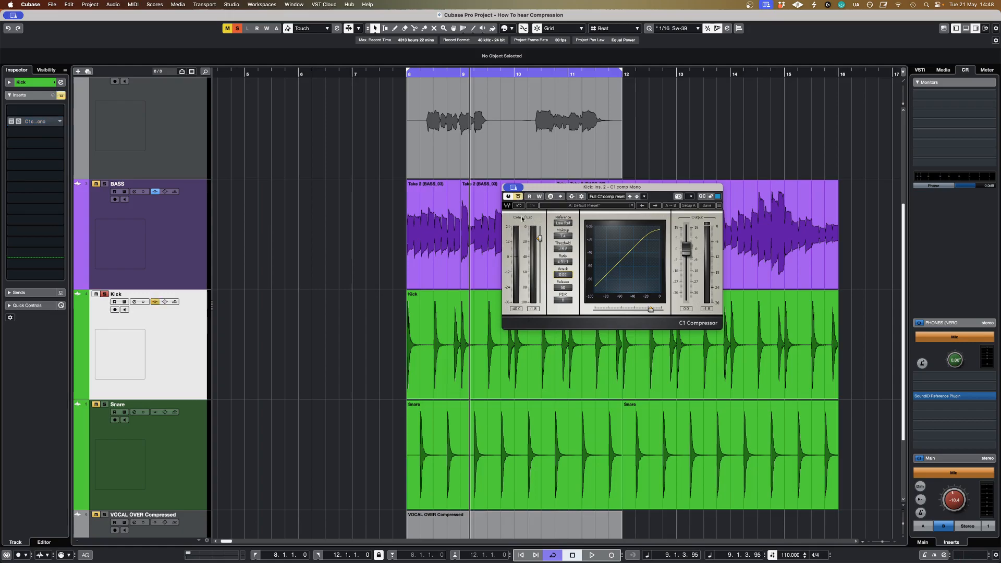
Step: Lengthen the kick compressor's attack to about 7.6 ms during playback and compare it against the bypassed kick
left_click(519, 196)
key("space")
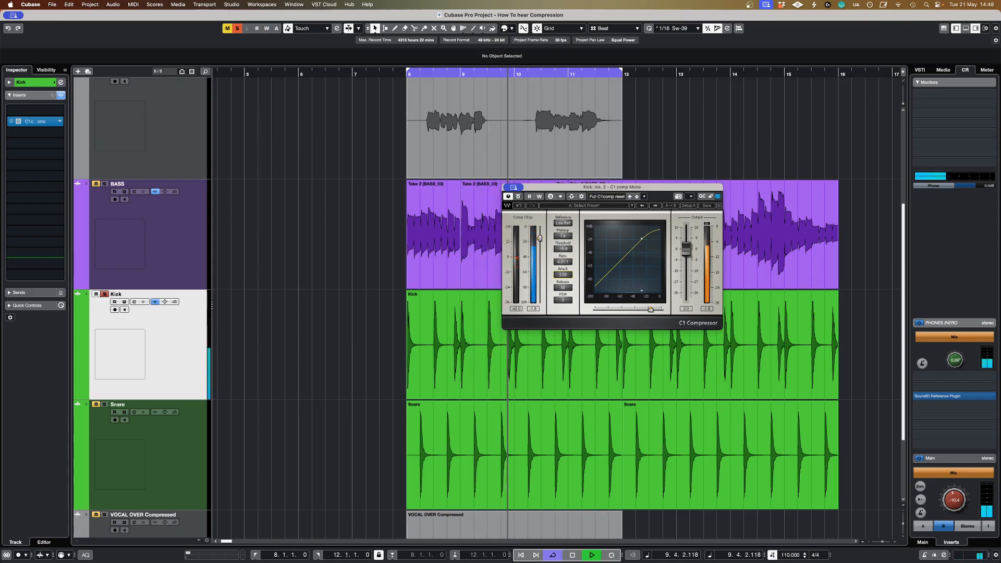
left_click_drag(563, 275, 563, 263)
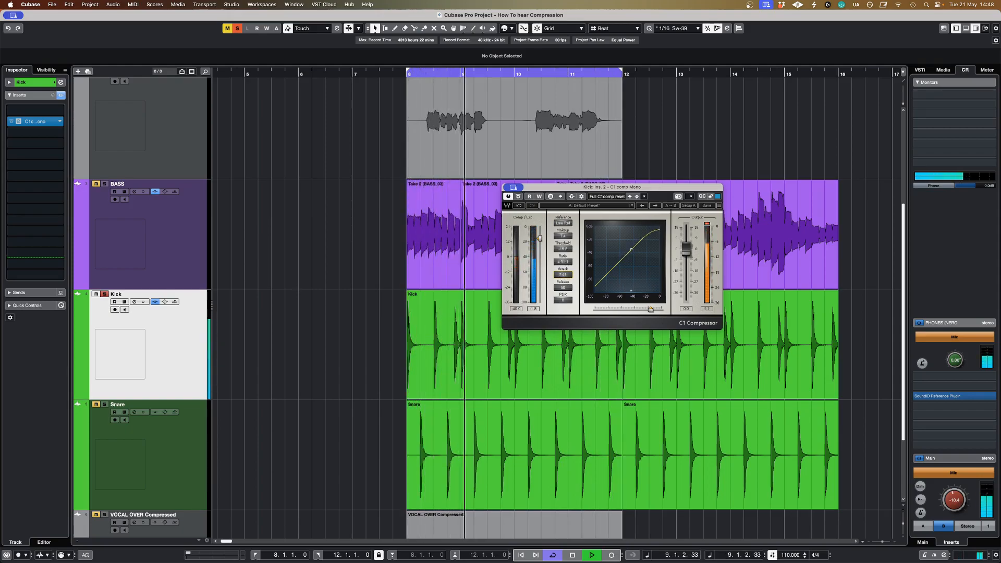
left_click(519, 197)
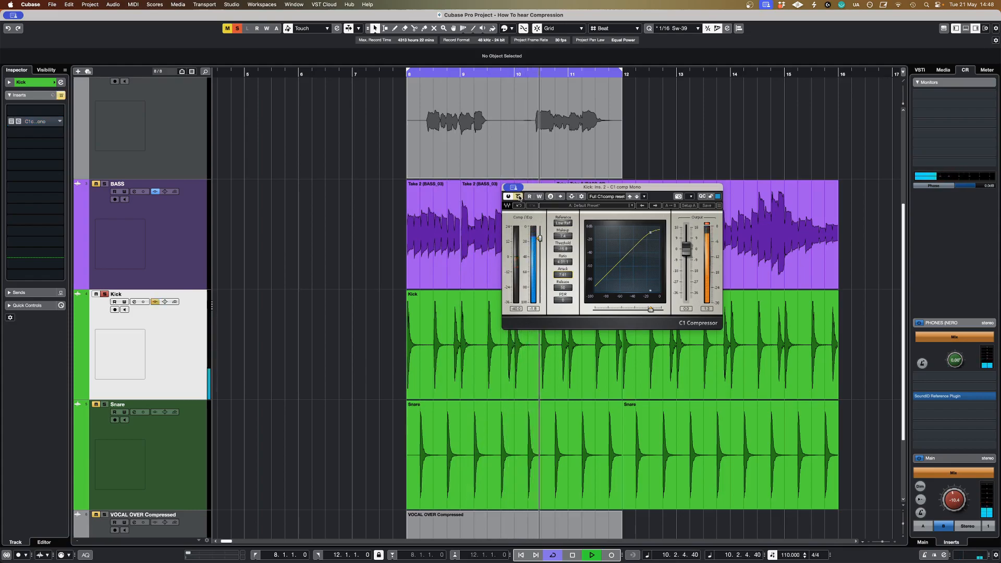
left_click(519, 197)
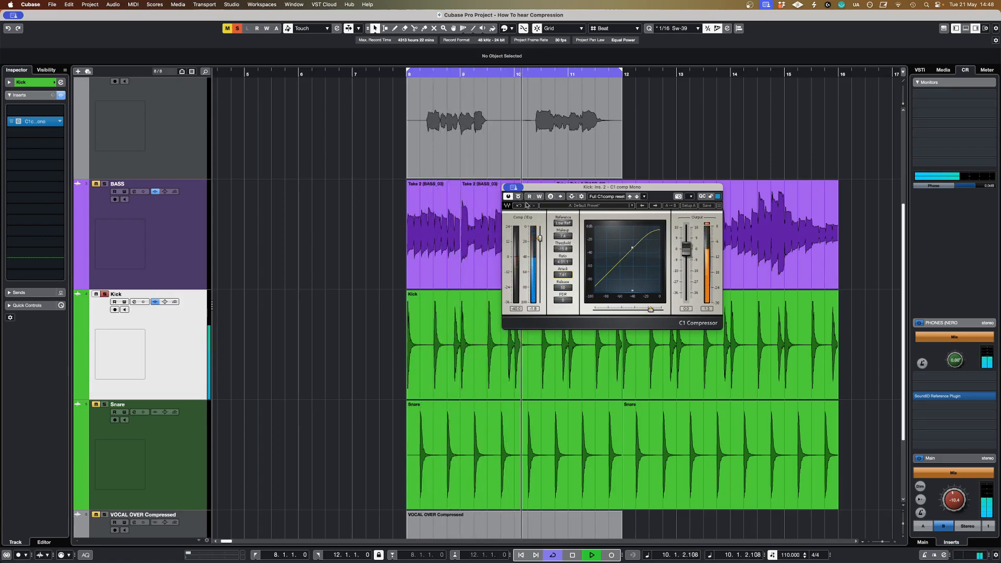
key("space")
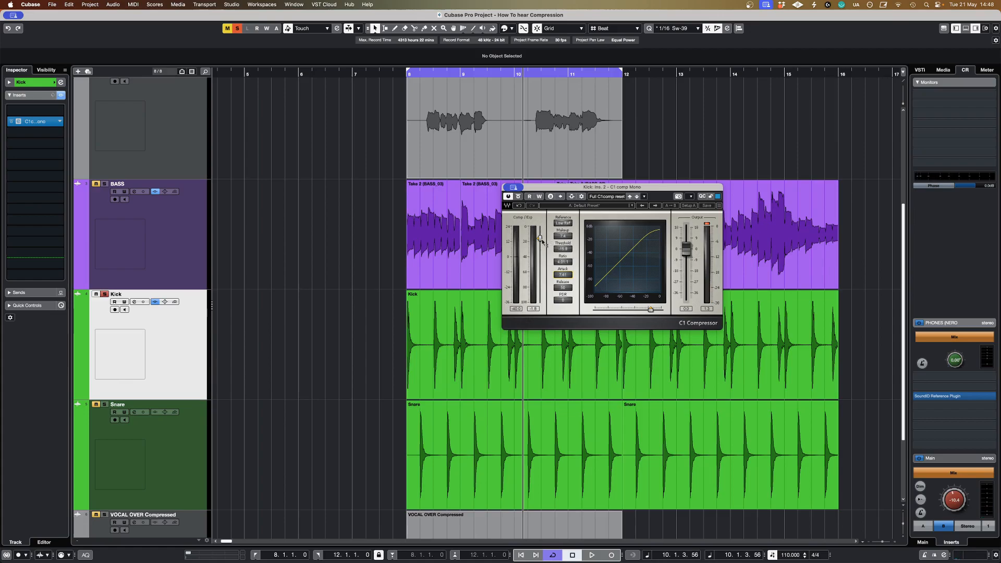
Step: Exaggerate the kick compression with a threshold of about -79 dB, a higher ratio and more makeup gain
left_click_drag(541, 239, 540, 279)
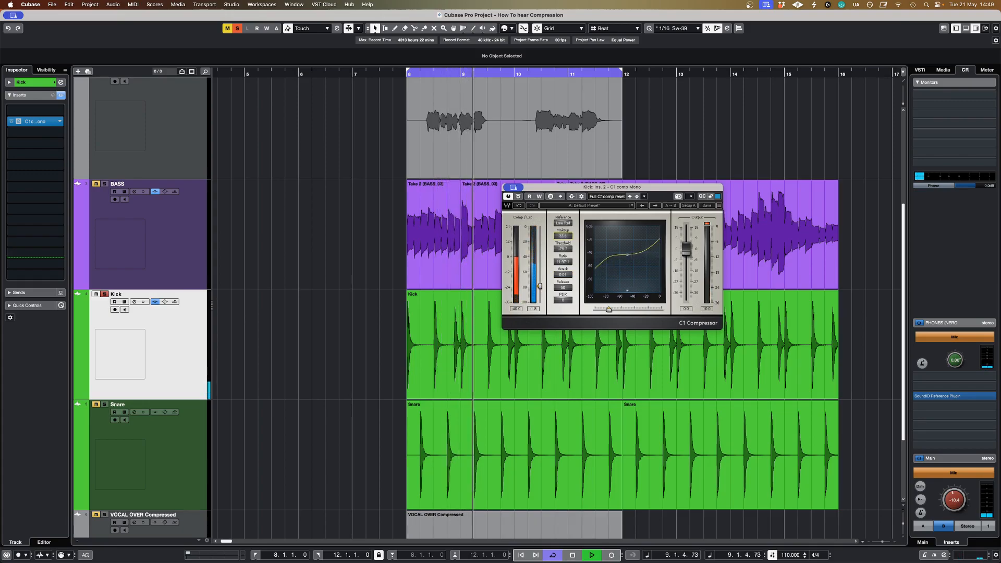
left_click_drag(563, 238, 564, 224)
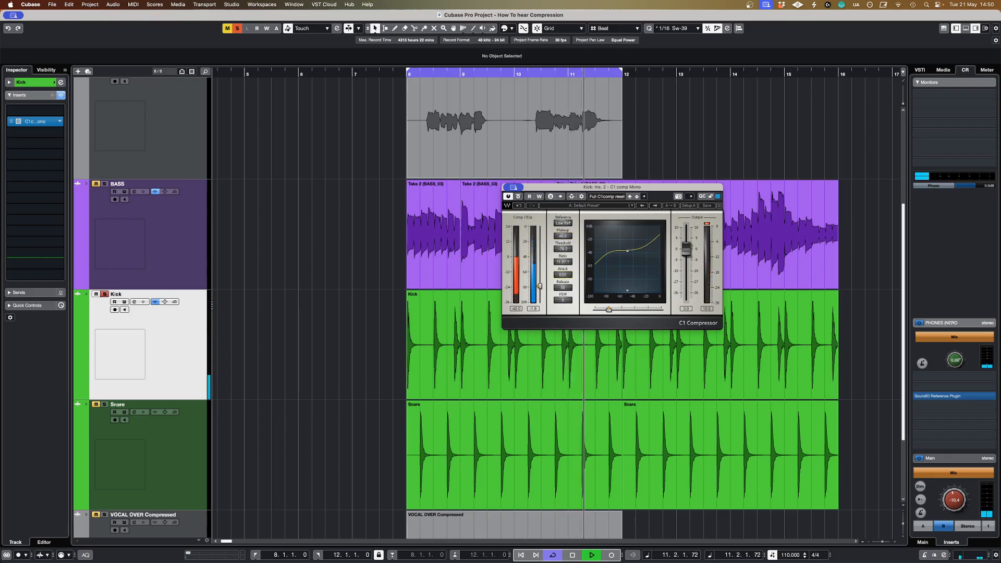
Step: Raise the heavily compressed kick's attack gradually to about 9.8 ms while it plays
left_click_drag(564, 275, 564, 261)
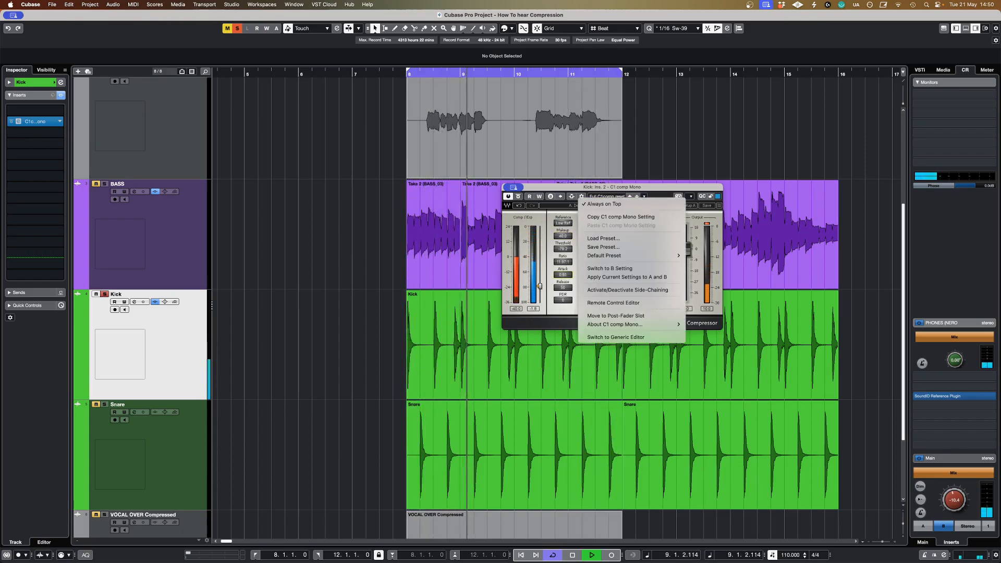
left_click(572, 262)
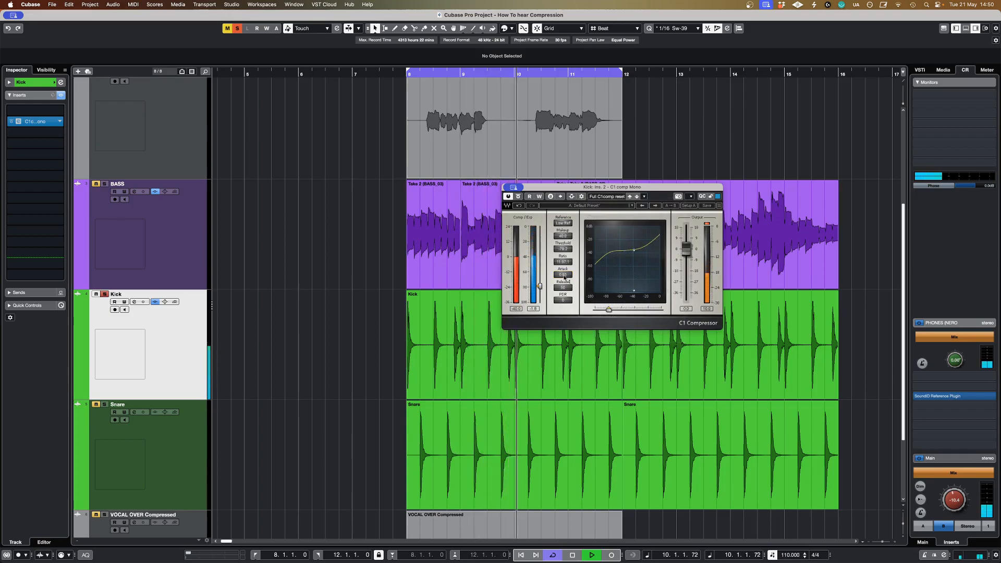
left_click_drag(564, 274, 565, 231)
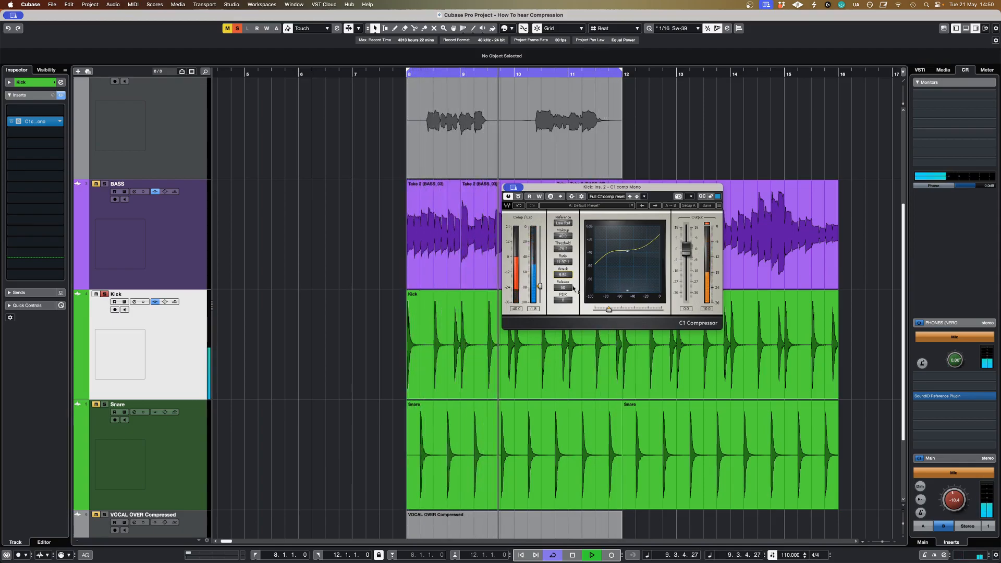
Step: Shorten the kick compressor's release and ease the compression with a lower ratio and a threshold of about -33 dB
left_click_drag(569, 290, 540, 271)
key("space")
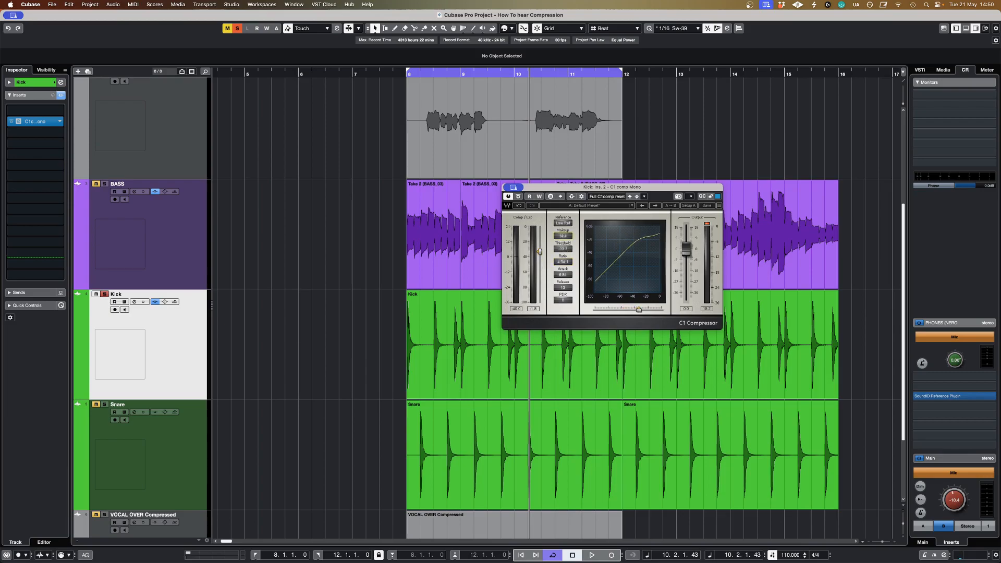
Step: Raise the kick compressor's threshold to about -21 dB during playback and compare the result against the bypassed kick
key("space")
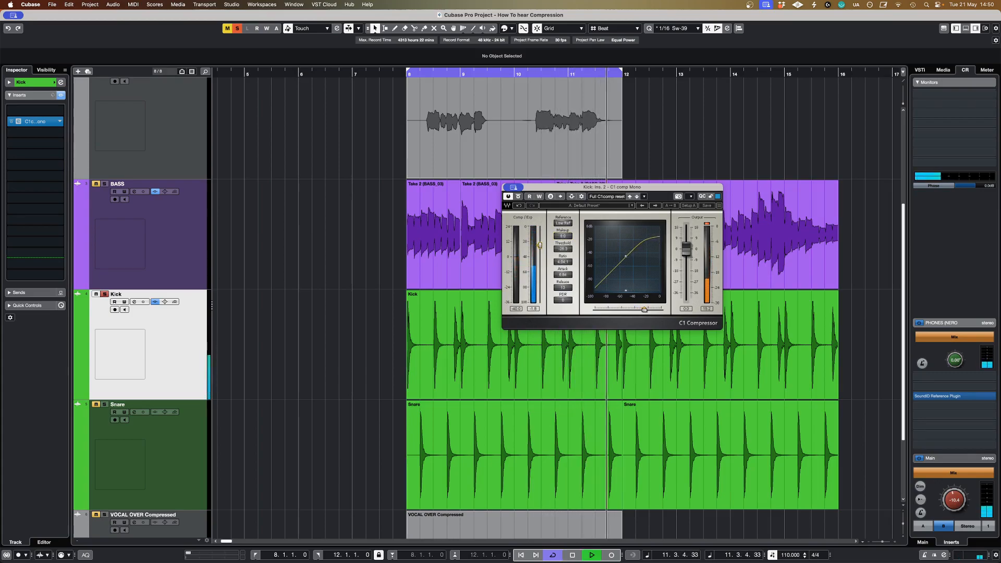
left_click_drag(556, 252, 556, 248)
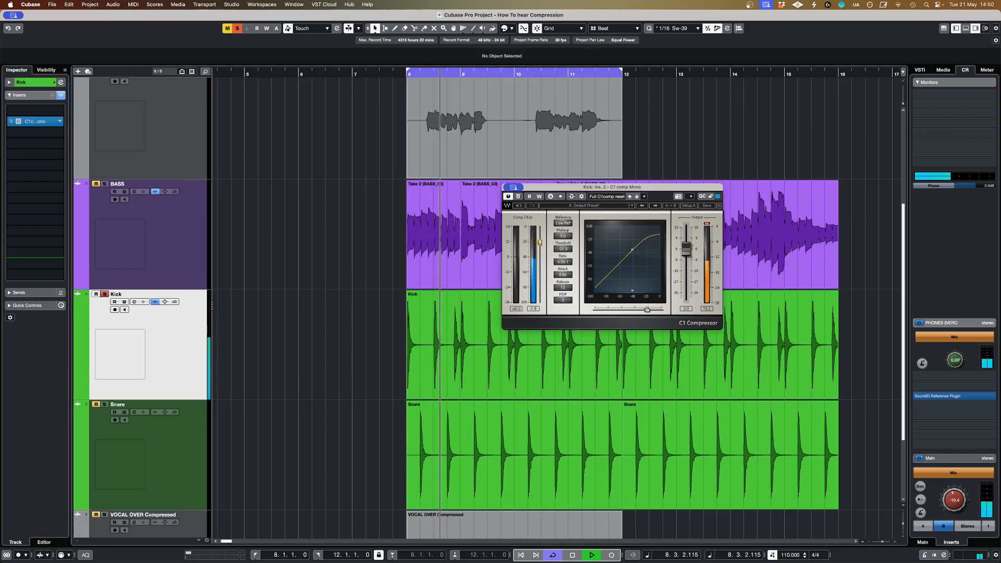
left_click(518, 196)
left_click(518, 196)
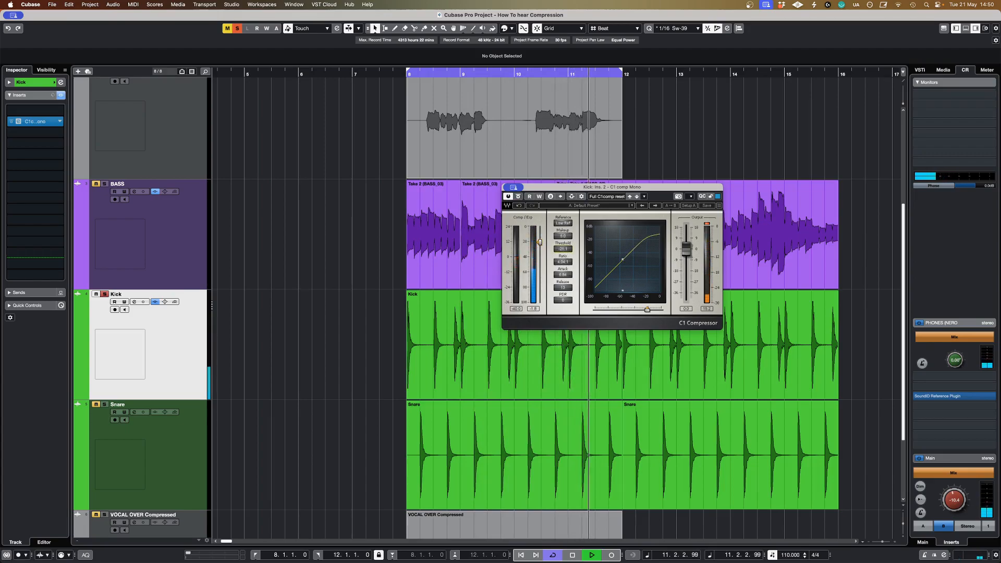
Step: Fine-tune the kick's makeup gain, raise the threshold to about -17.5 dB and compare the sound with the compressor bypassed and active
left_click_drag(564, 237, 564, 231)
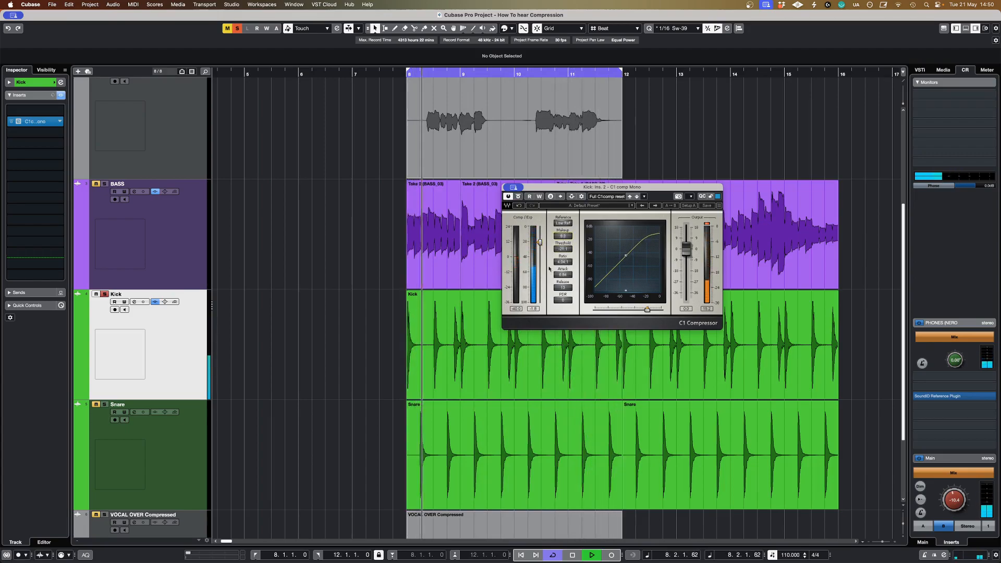
left_click_drag(542, 245, 543, 242)
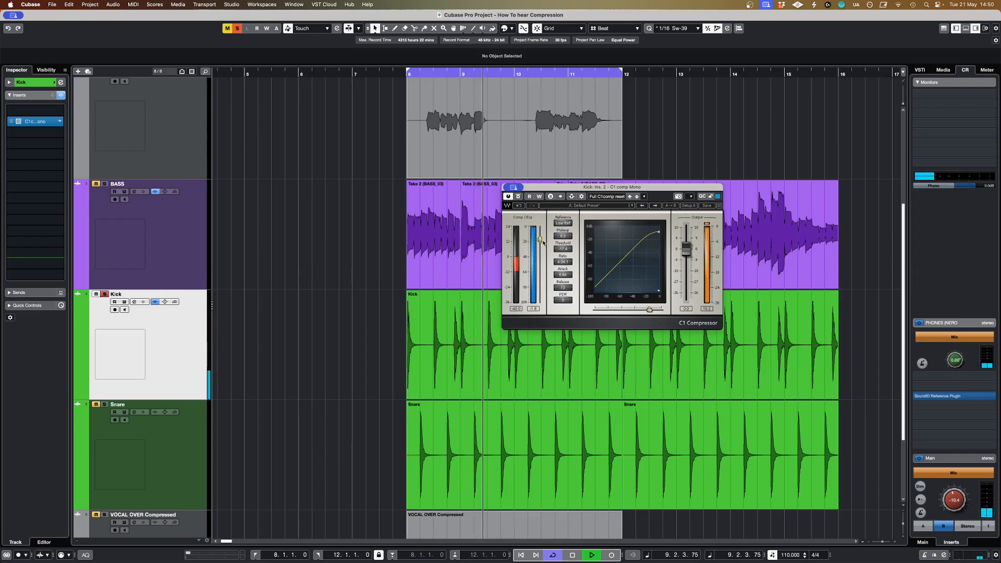
left_click(518, 197)
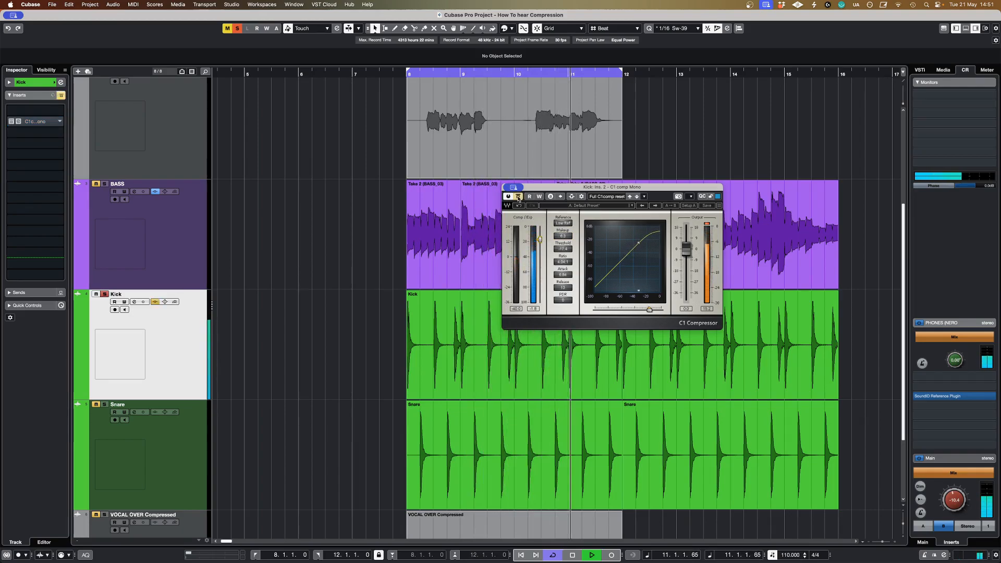
left_click(519, 197)
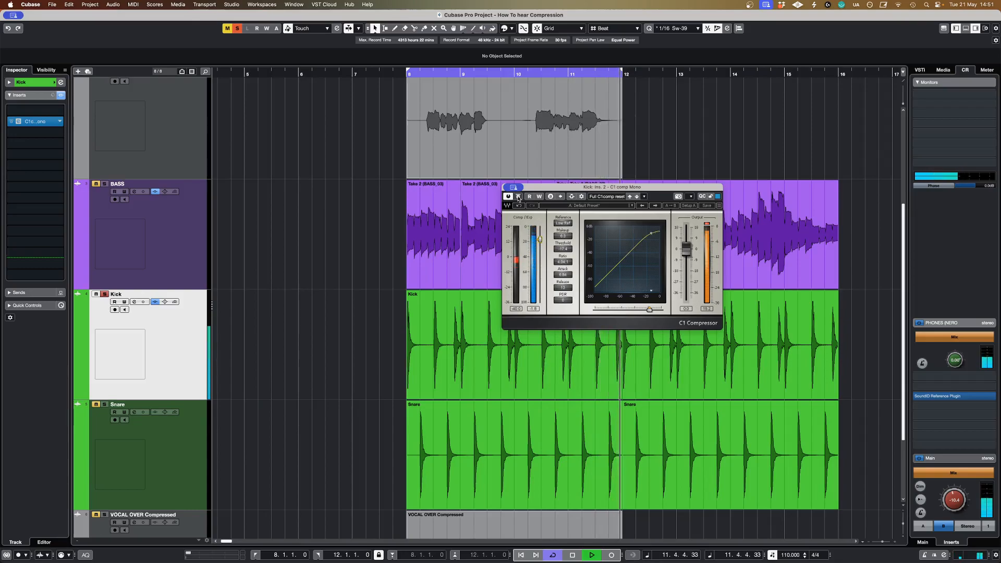
left_click(518, 197)
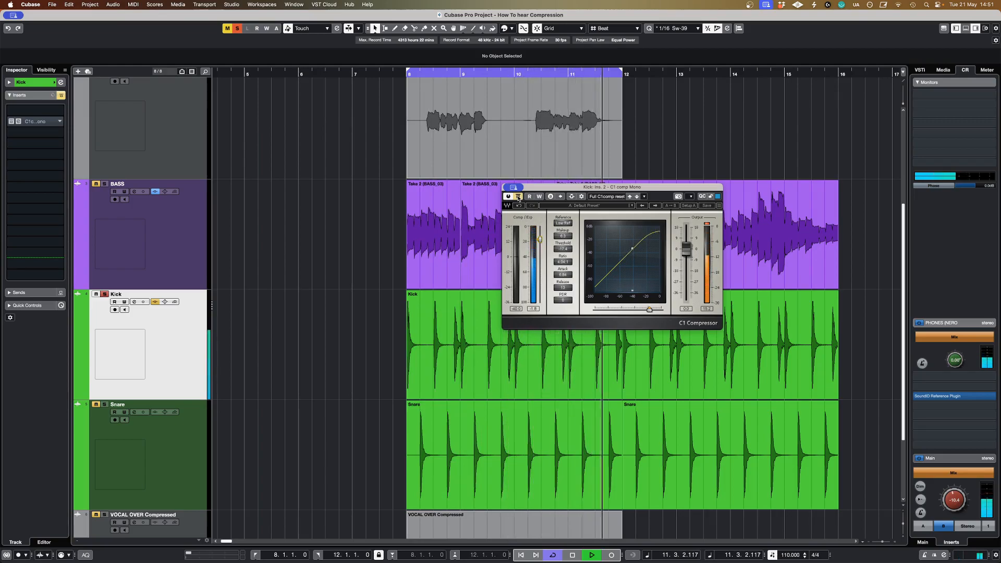
left_click(518, 197)
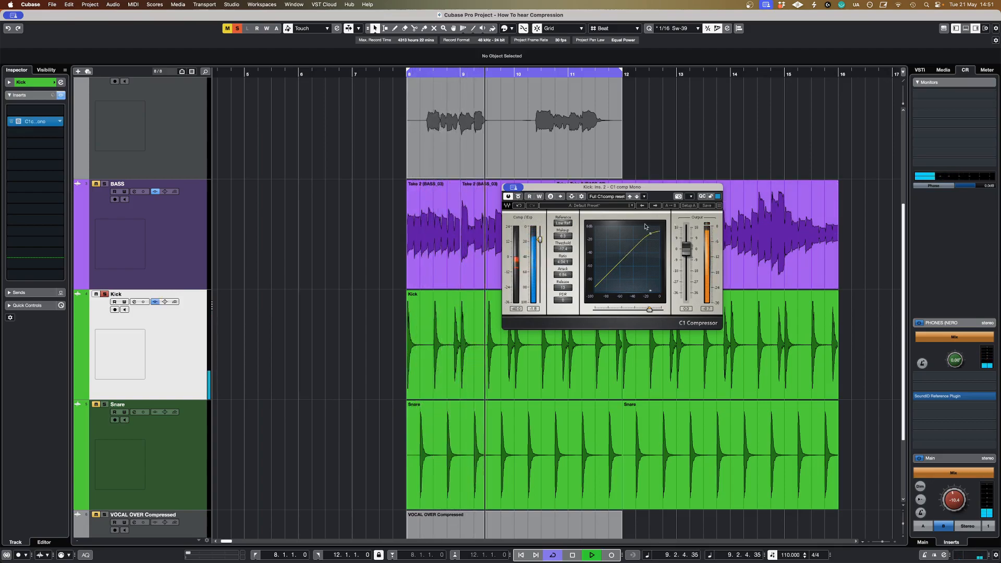
Step: Compare the lightly compressed kick with the compressor bypassed and active, and stop playback
left_click(518, 196)
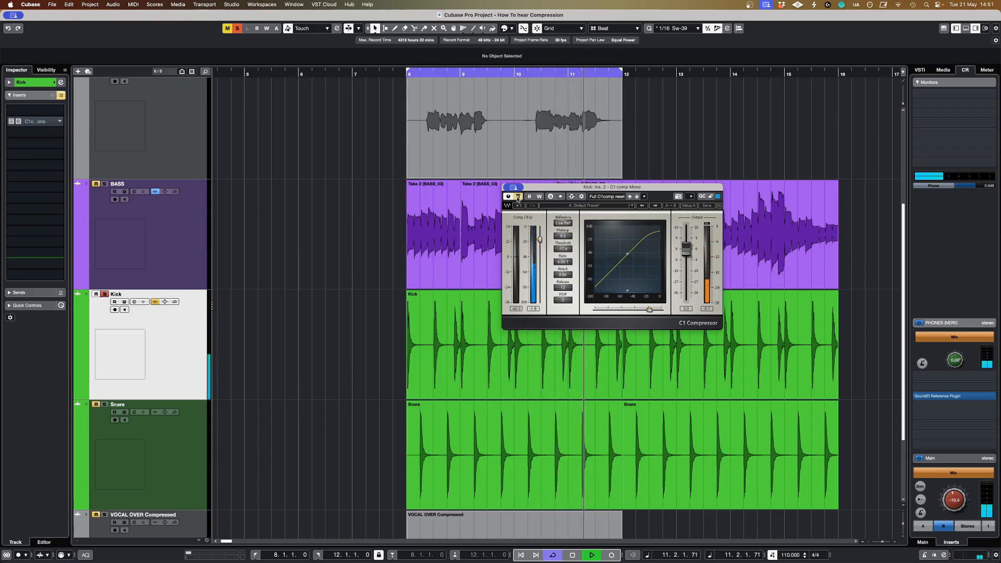
left_click(518, 196)
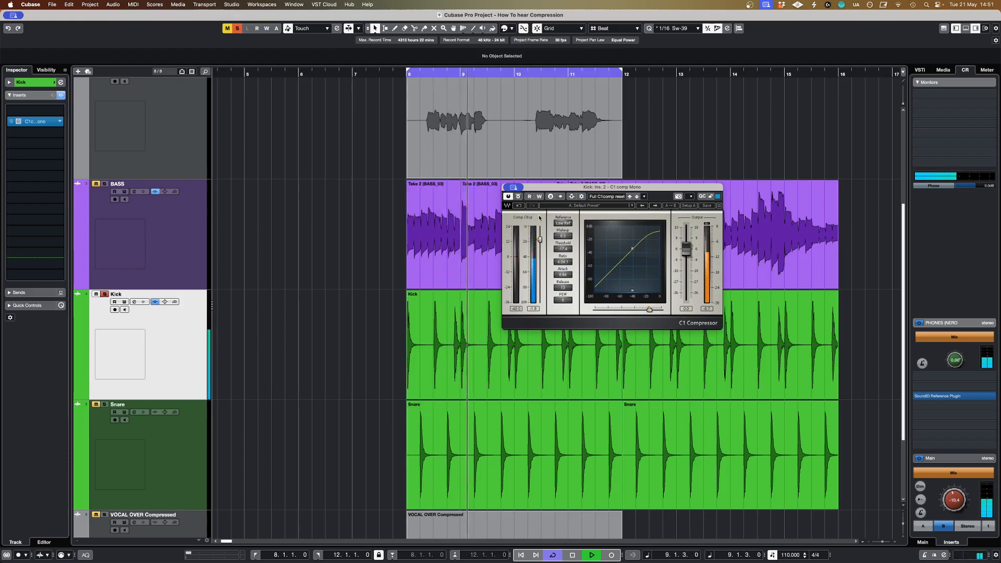
key("space")
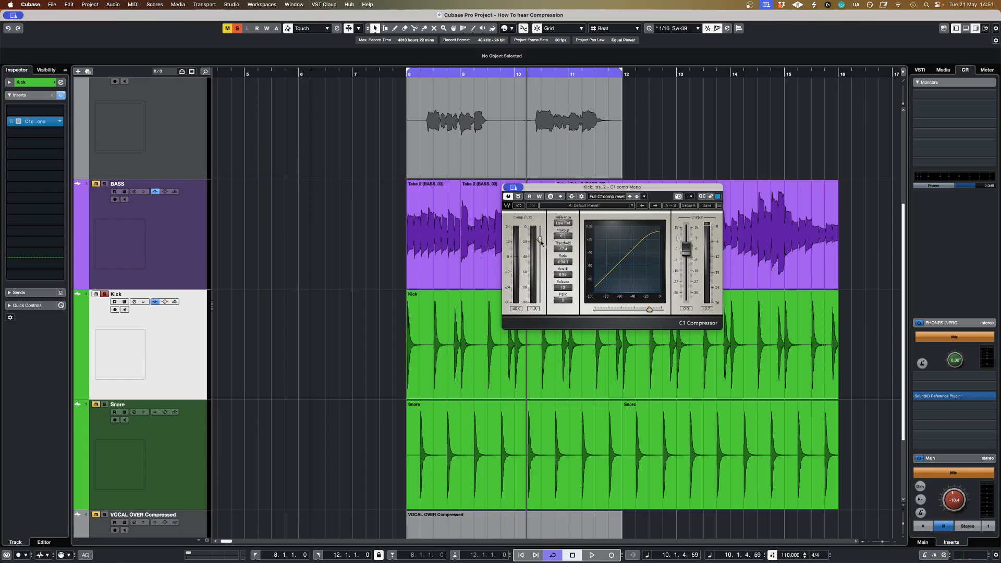
Step: Lower the kick compressor's threshold to about -42 dB, raise the makeup gain and compare the kick with the compressor bypassed and active
left_click_drag(541, 241, 563, 223)
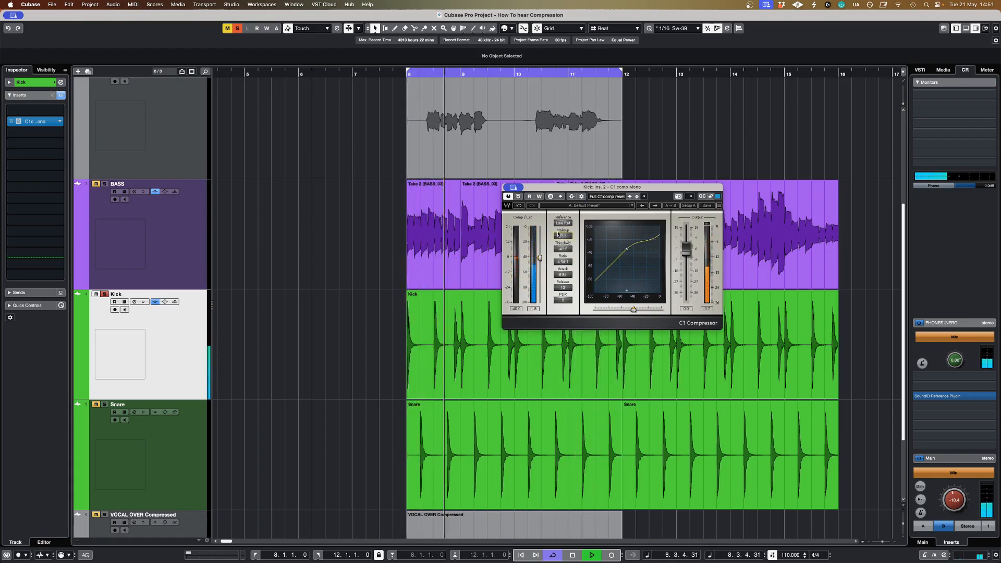
left_click(519, 197)
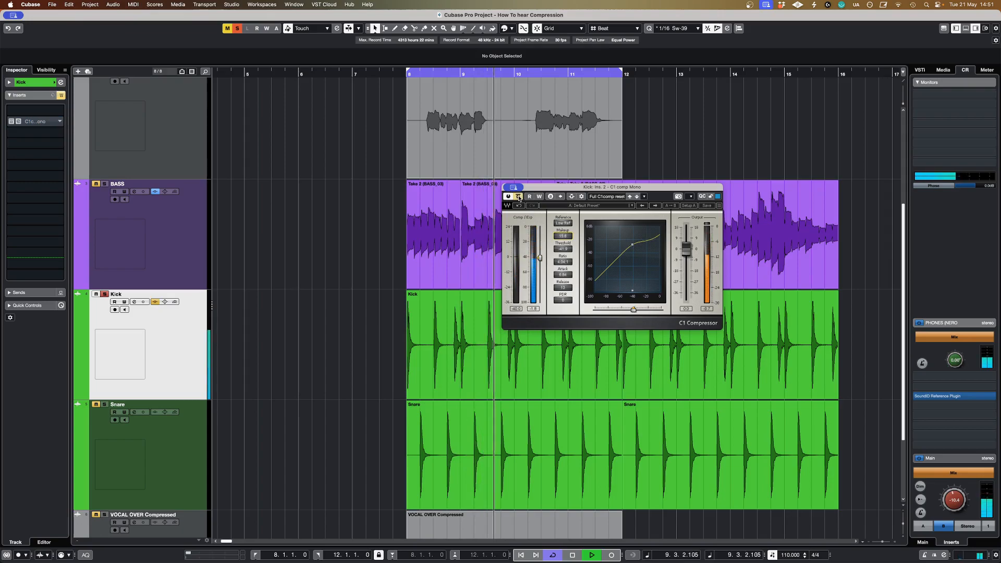
left_click(519, 197)
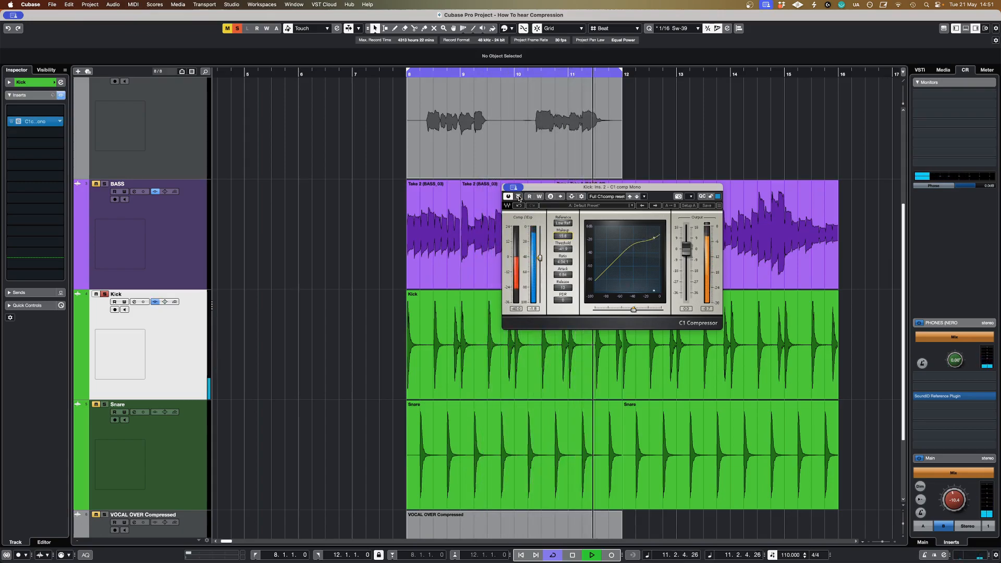
key("space")
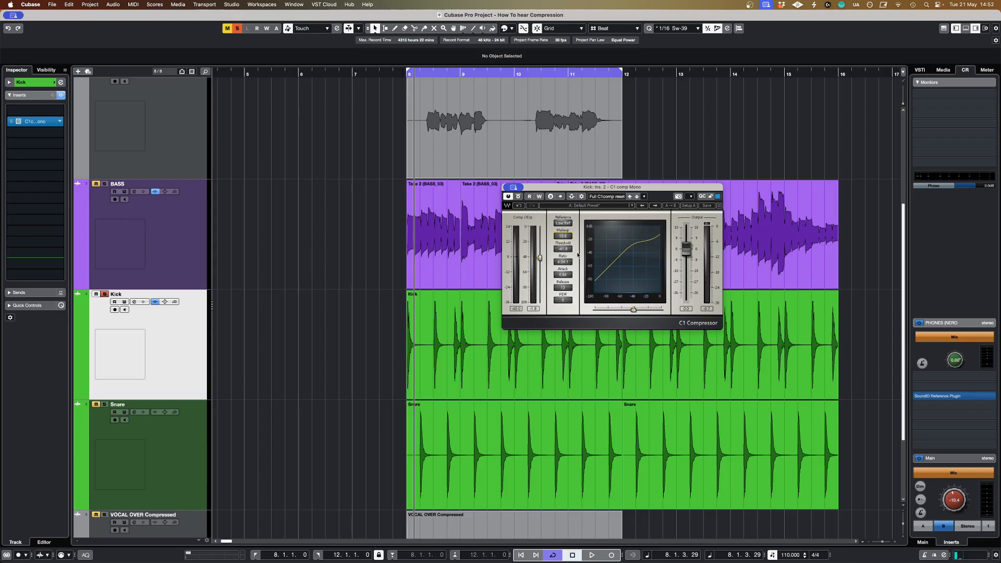
Step: Play the heavily compressed kick again, compare it against the bypassed signal and stop playback with the compressor active
key("space")
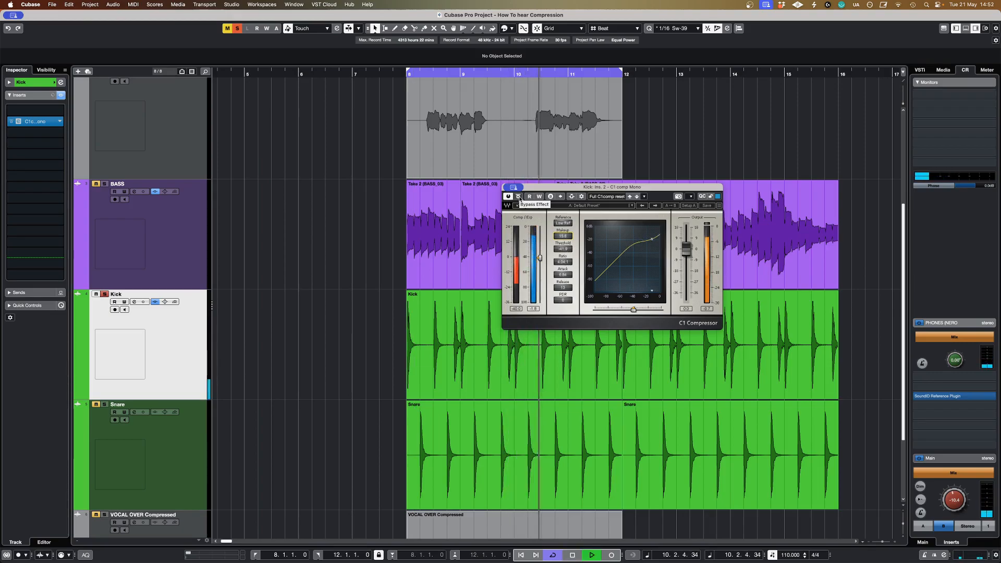
left_click(519, 197)
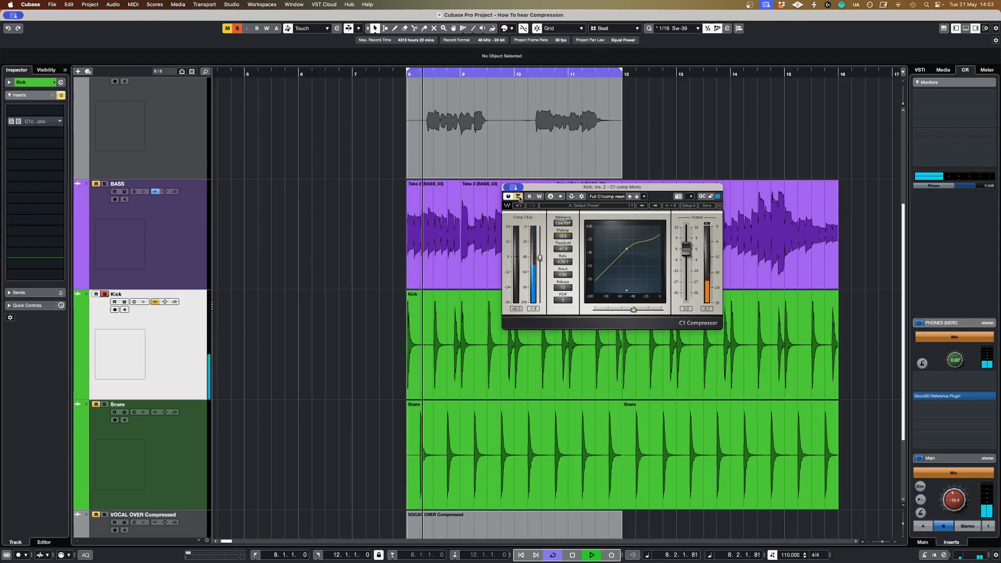
left_click(519, 197)
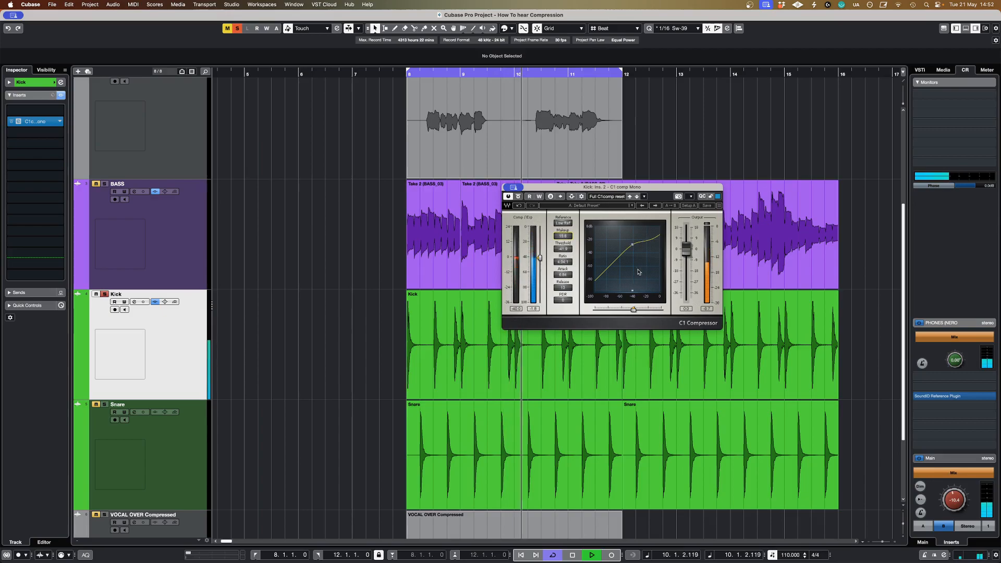
key("space")
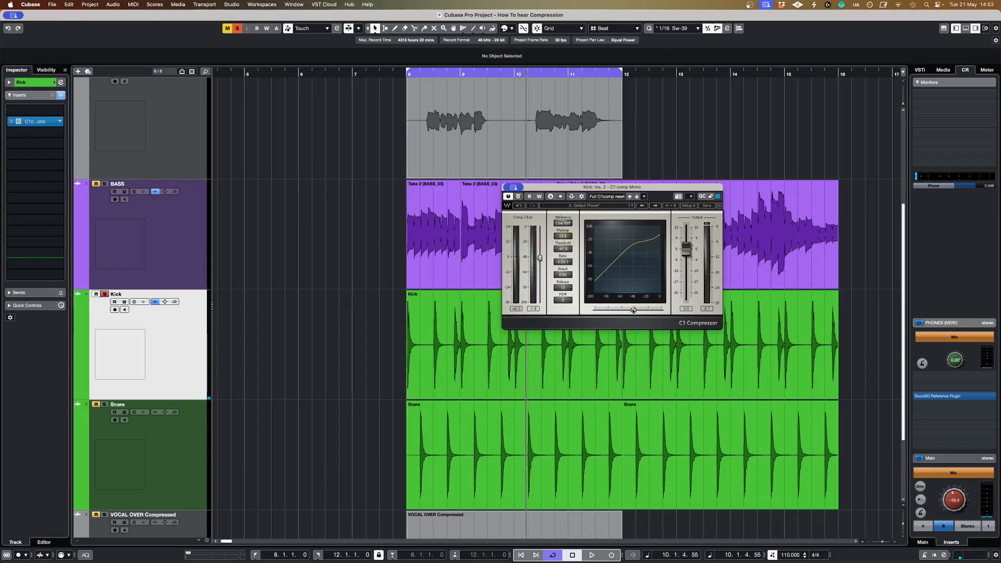